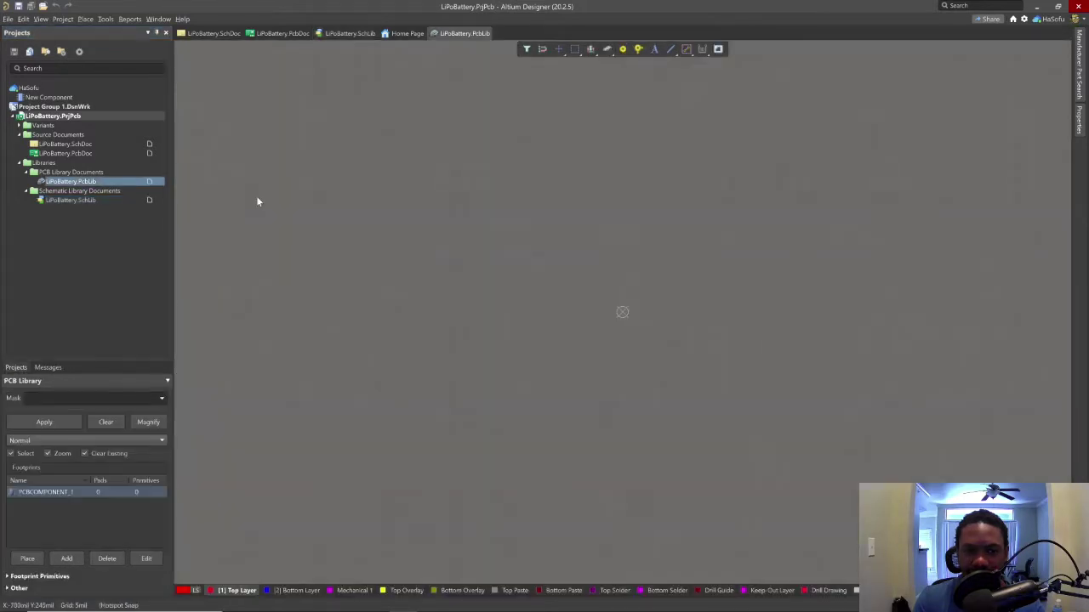
Step: Rename the library's only footprint to 1-179276-2 in its footprint properties
{"action": "left_click", "coordinate": [152, 558]}
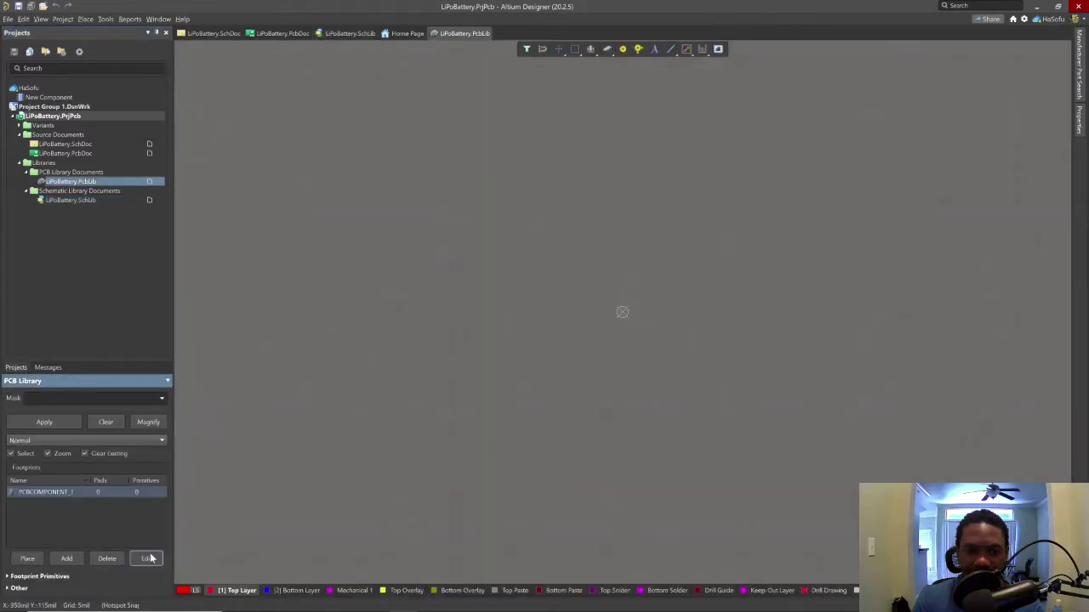
{"action": "left_click", "coordinate": [147, 558]}
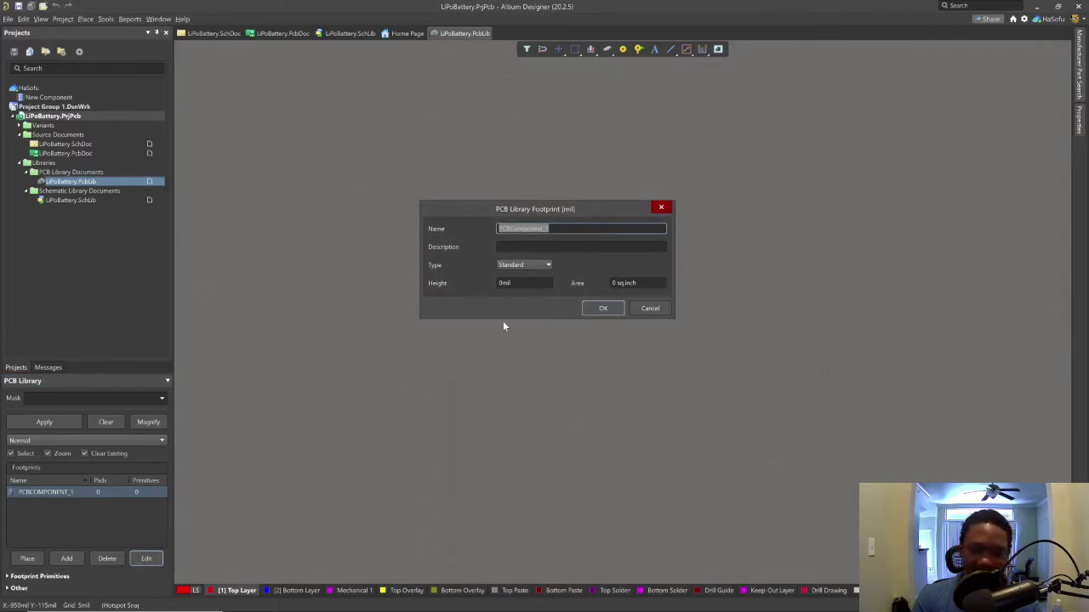
{"action": "type", "text": "1-179276-2"}
Step: Describe the footprint as a 2 POS HDR with body size X19MMY22MM, taking the dimensions from the connector drawing in the browser
{"action": "left_click", "coordinate": [524, 246]}
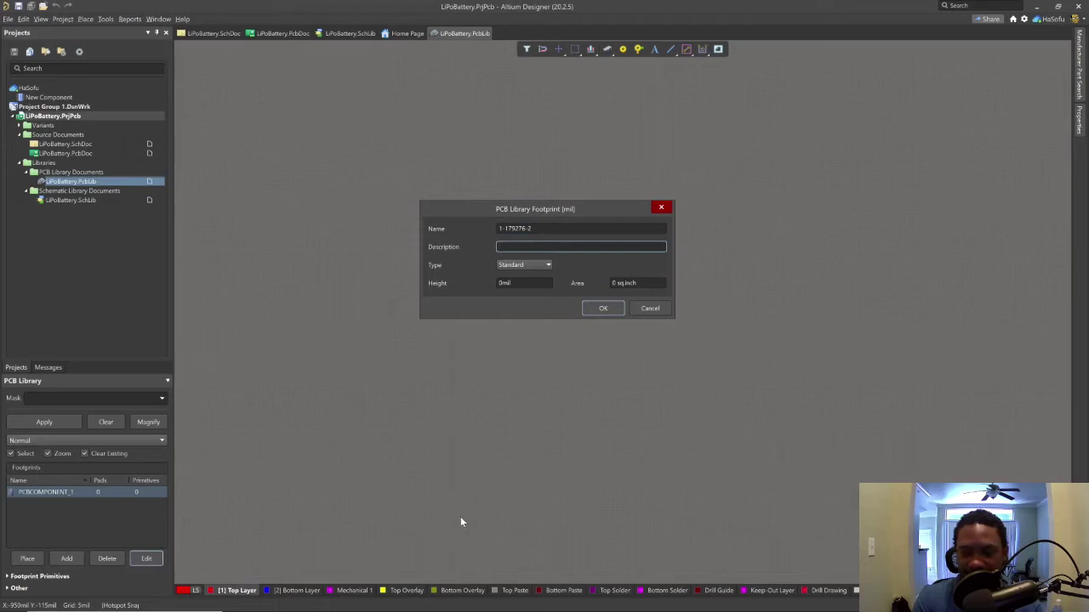
{"action": "type", "text": "2 POS HDR"}
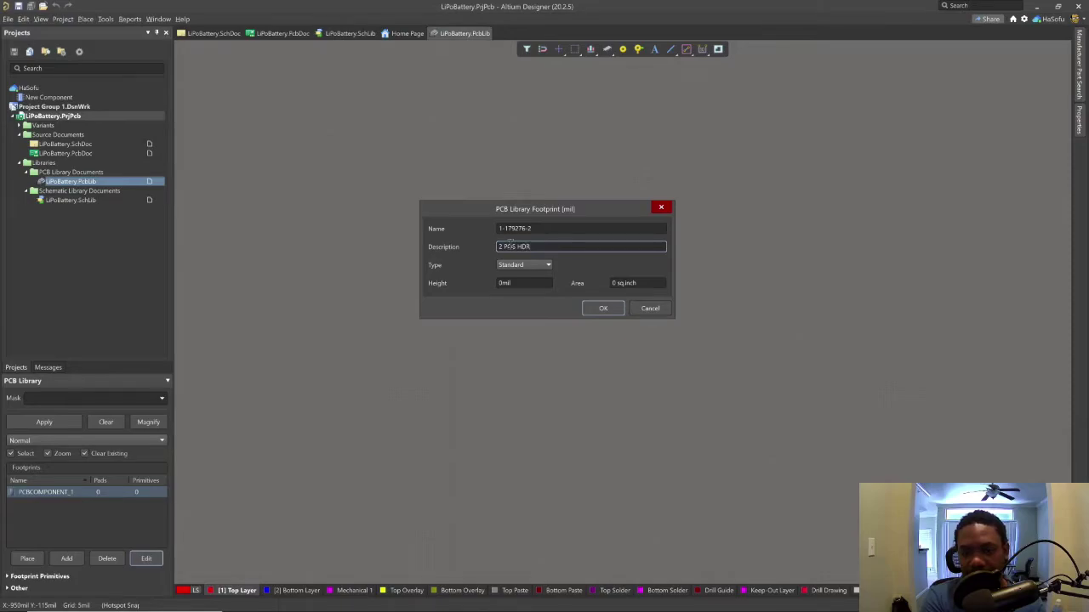
{"action": "key", "text": "alt+Tab"}
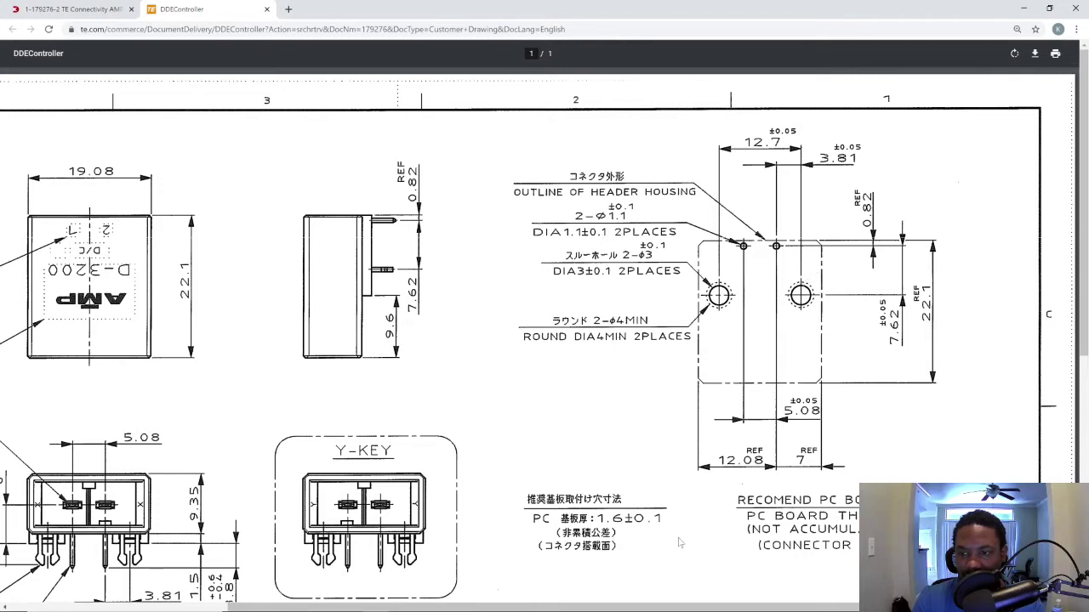
{"action": "left_click", "coordinate": [406, 602]}
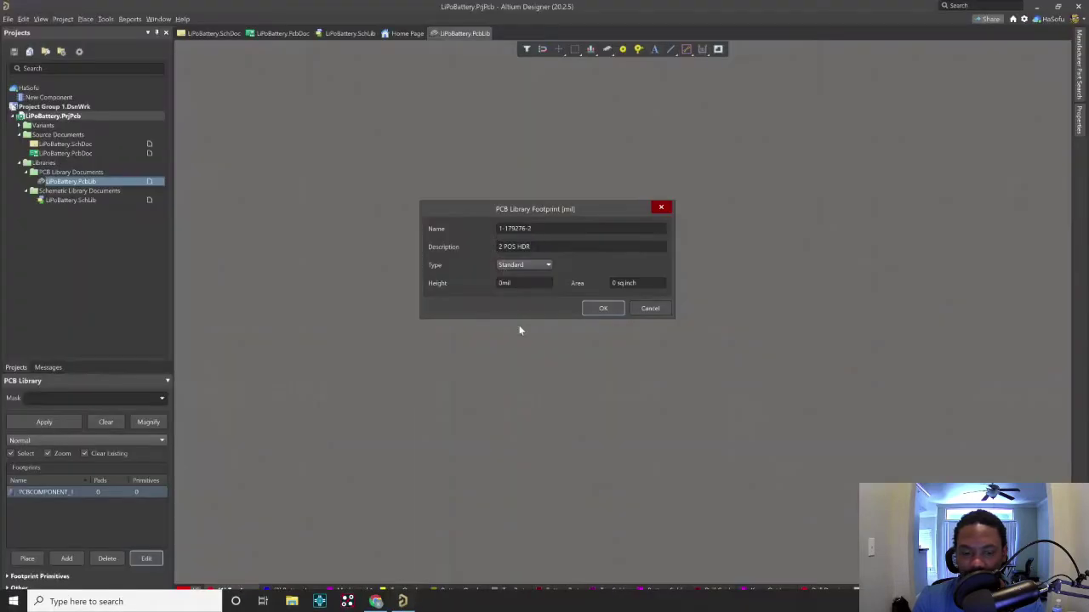
{"action": "type", "text": ", 19"}
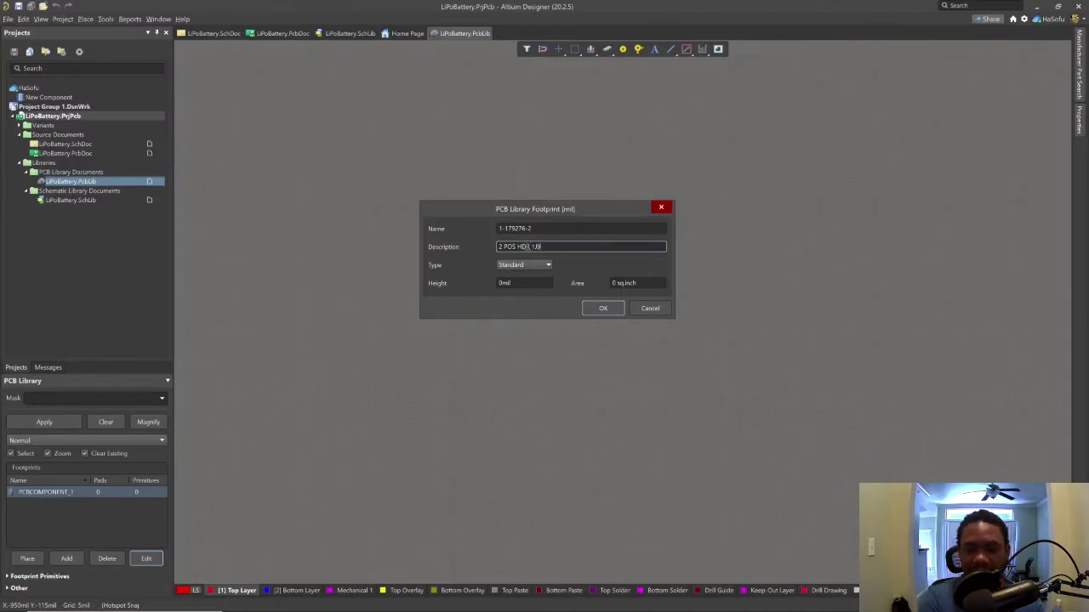
{"action": "type", "text": "MM"}
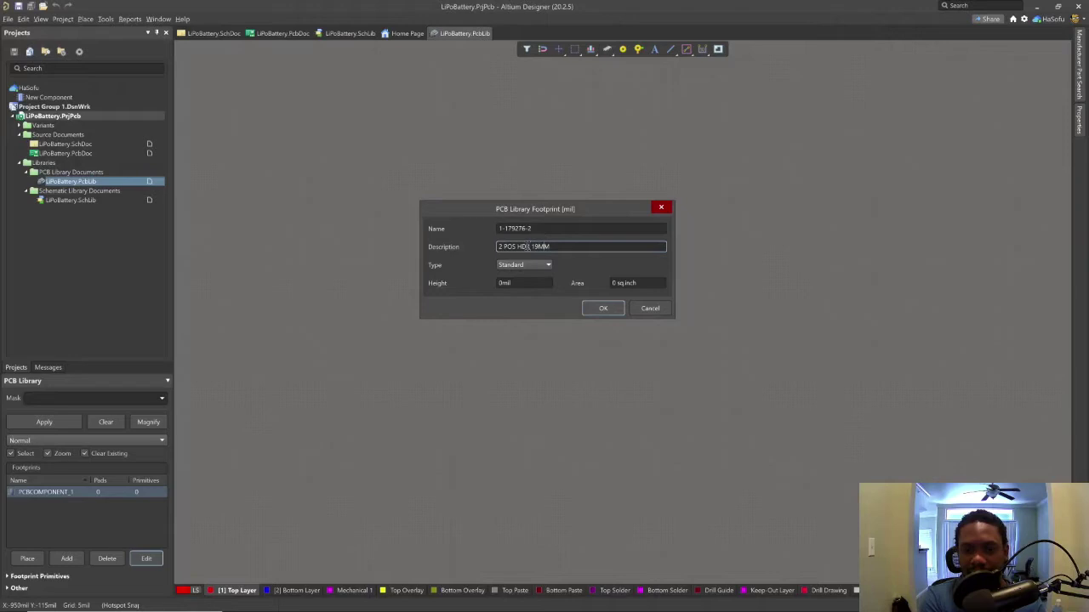
{"action": "left_click", "coordinate": [529, 246]}
{"action": "type", "text": "X"}
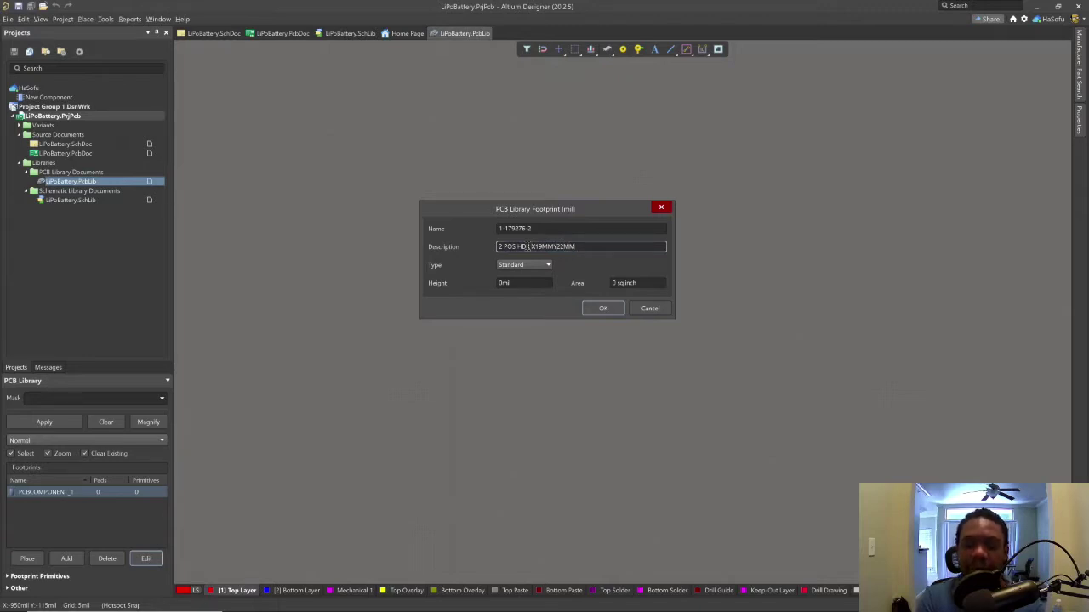
Step: Replace the separators in the description with underscores so it reads 2_POS_HDR_X19MMY22MM
{"action": "key", "text": "BackSpace"}
{"action": "type", "text": "_"}
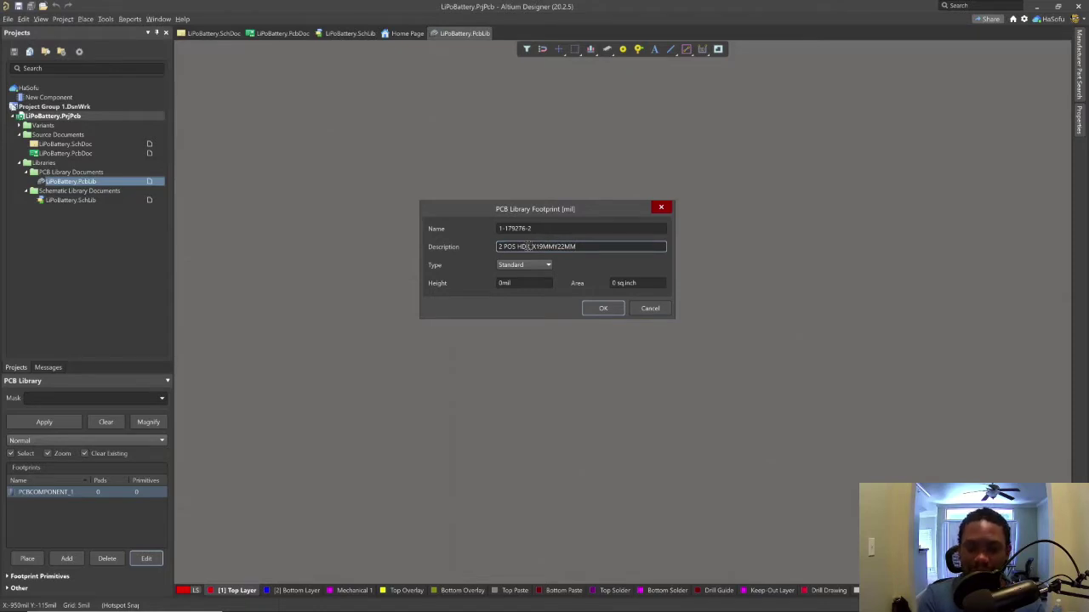
{"action": "key", "text": "BackSpace"}
{"action": "type", "text": "_"}
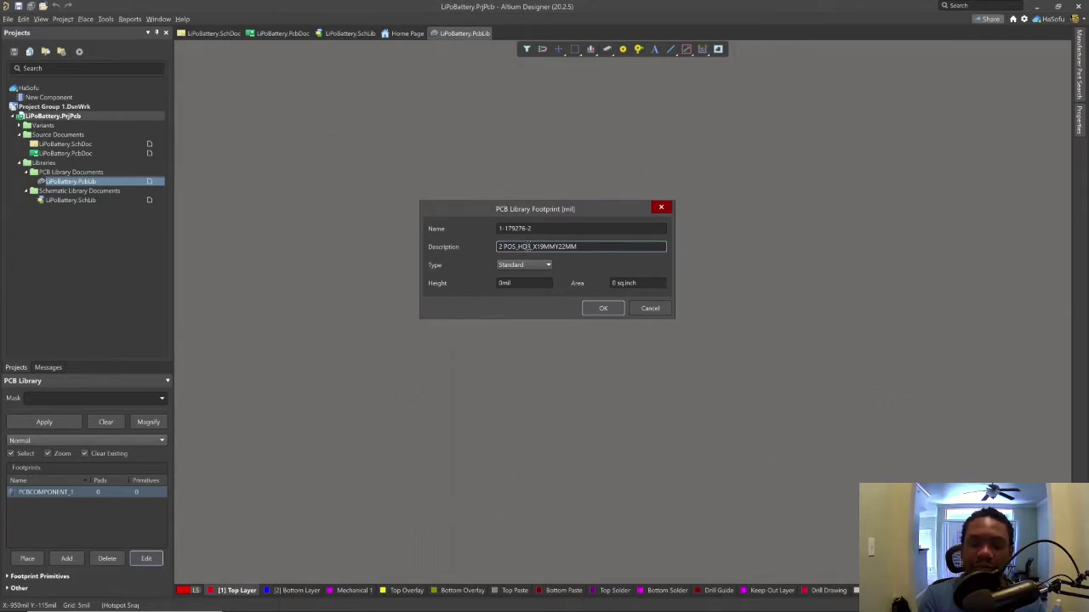
{"action": "key", "text": "Left"}
{"action": "key", "text": "Left"}
{"action": "key", "text": "Left"}
{"action": "key", "text": "Left"}
{"action": "key", "text": "BackSpace"}
{"action": "type", "text": "_"}
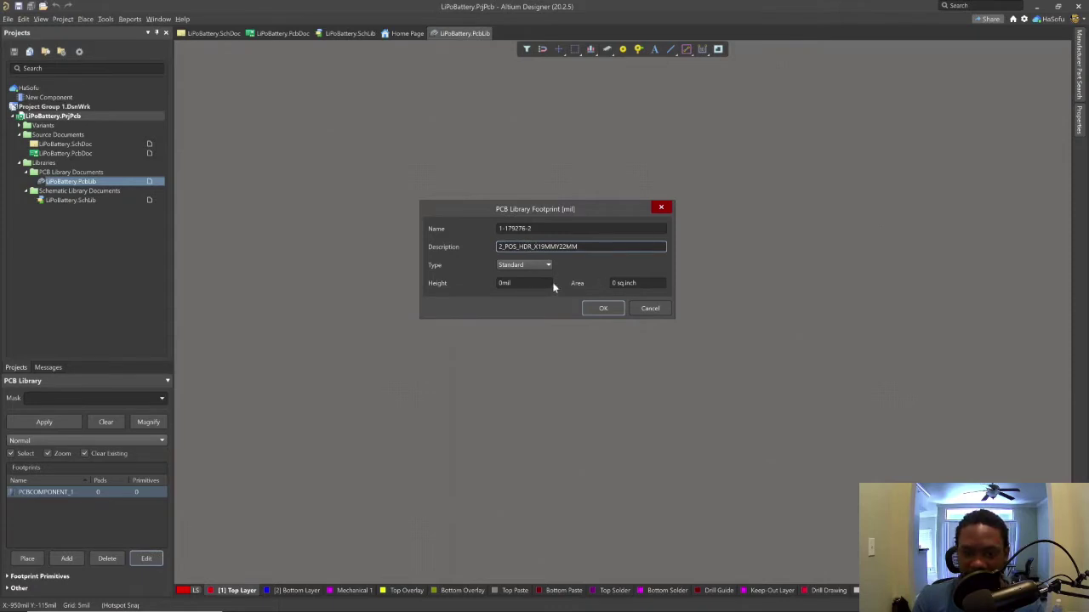
Step: Keep the Standard type, check the housing height in the browser's connector drawing, and set the footprint height to 368 mil
{"action": "left_click", "coordinate": [510, 265]}
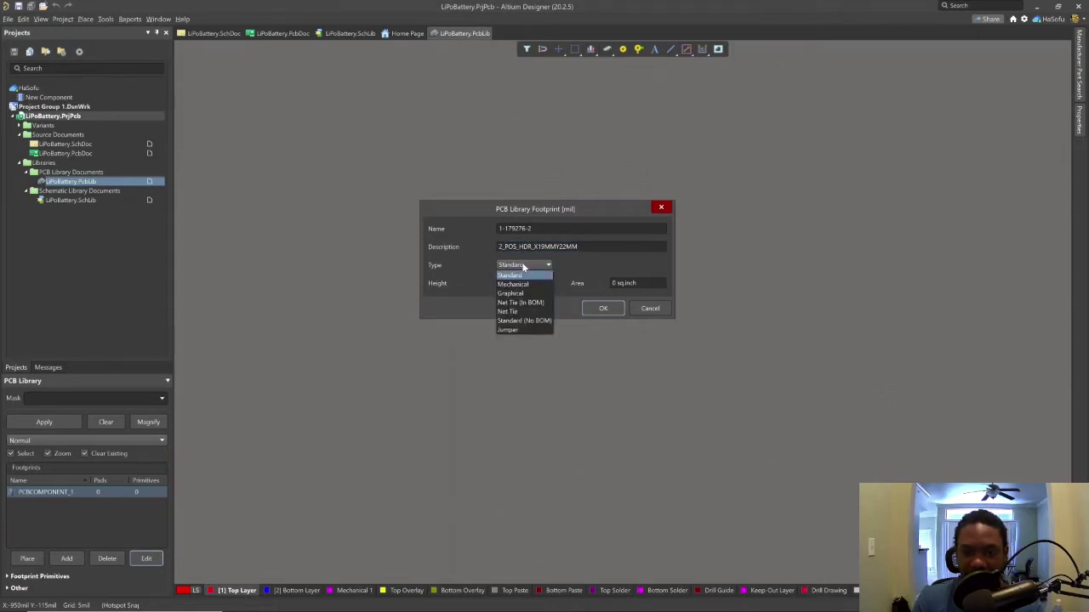
{"action": "left_click", "coordinate": [523, 265]}
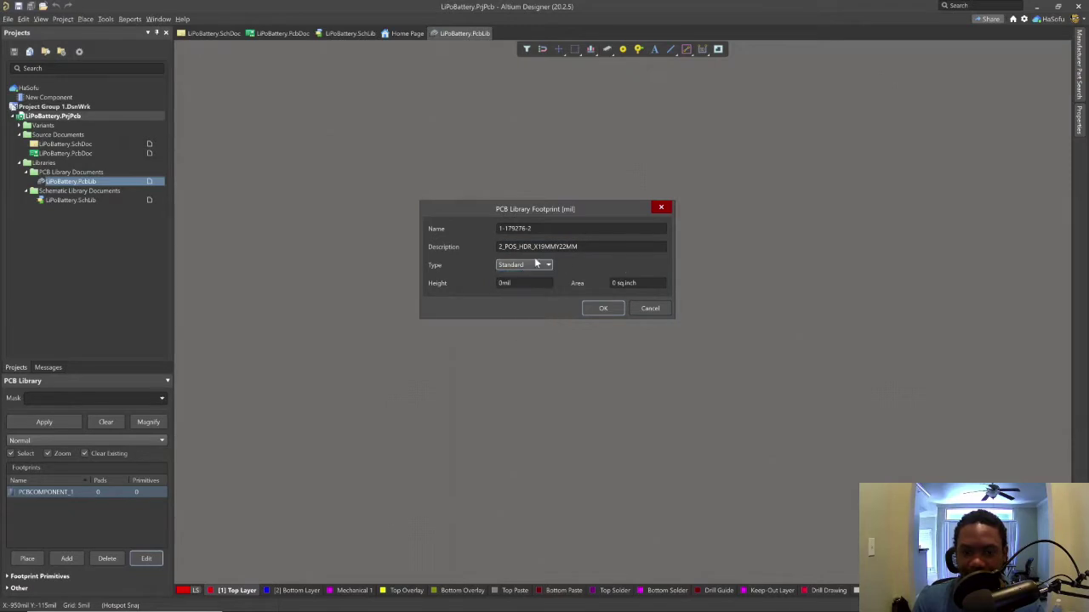
{"action": "key", "text": "Tab"}
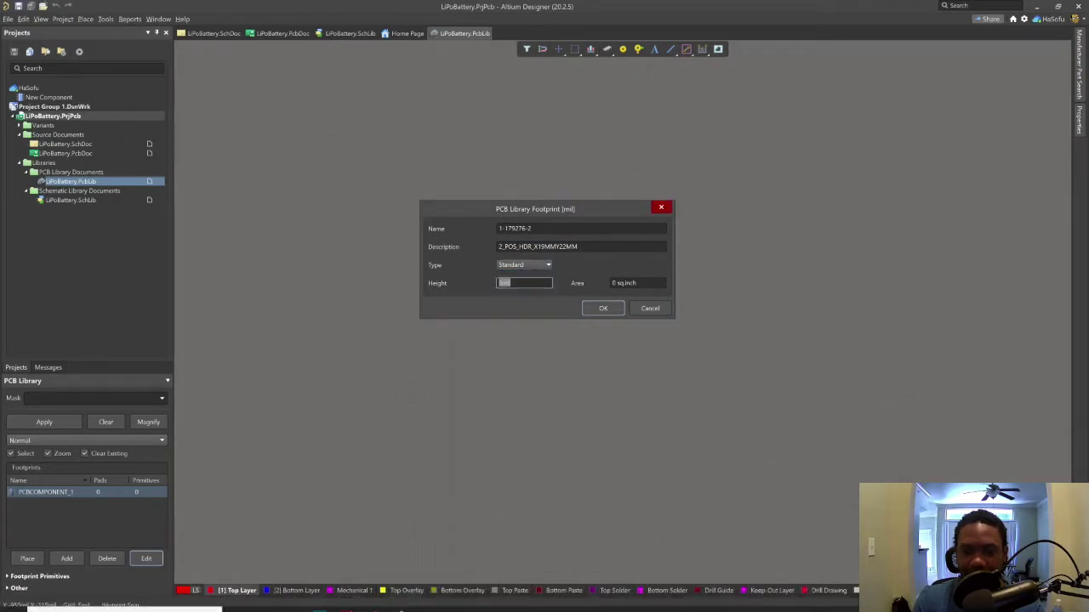
{"action": "key", "text": "alt+Tab"}
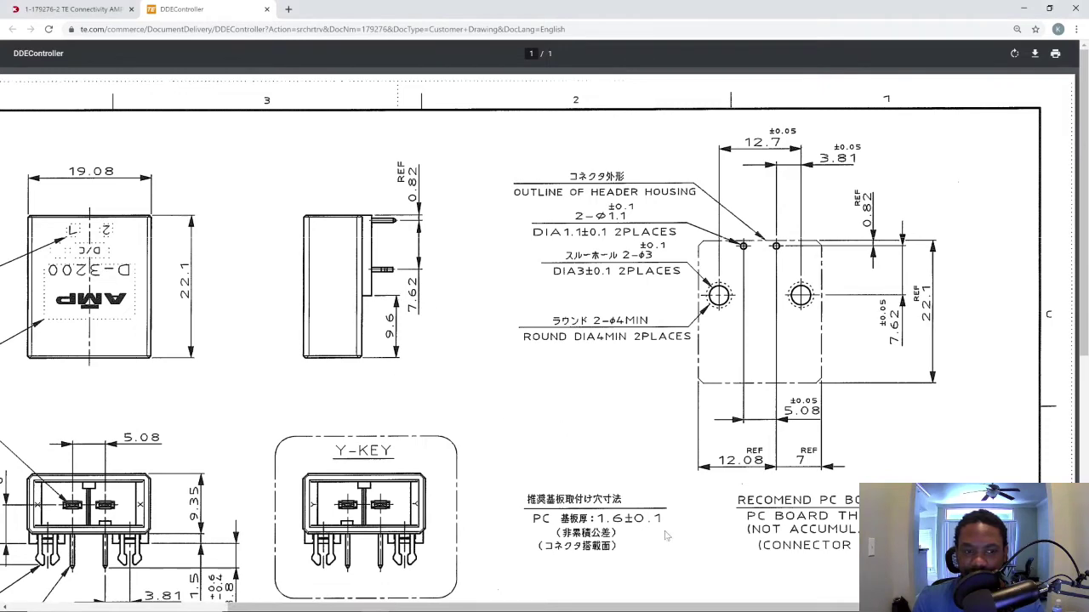
{"action": "mouse_move", "coordinate": [604, 609]}
{"action": "scroll", "coordinate": [487, 421], "scroll_direction": "down", "scroll_amount": 2}
{"action": "scroll", "coordinate": [487, 421], "scroll_direction": "left", "scroll_amount": 3}
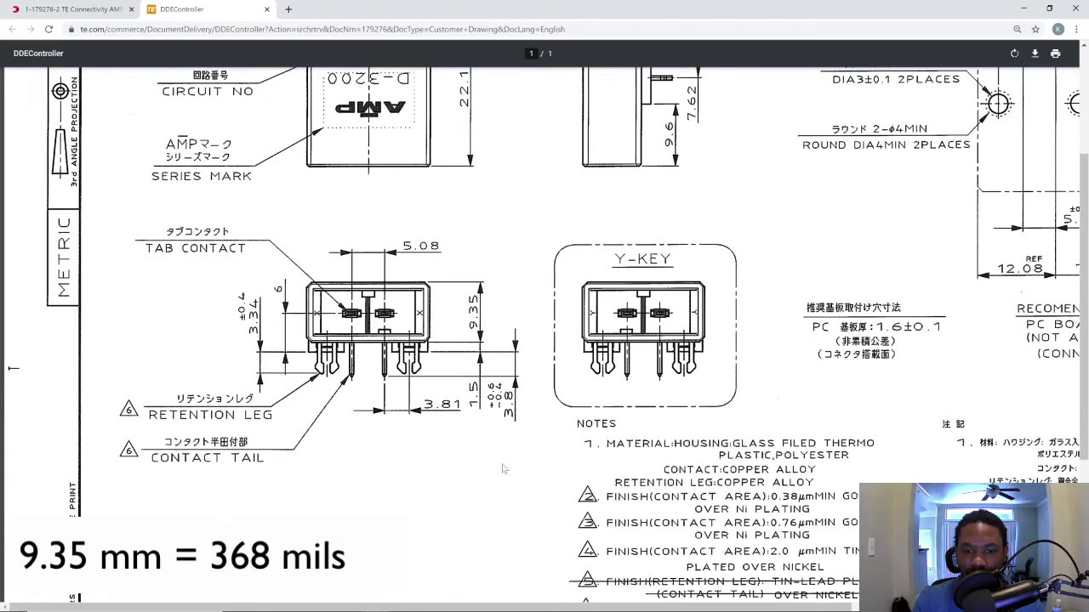
{"action": "left_click", "coordinate": [403, 602]}
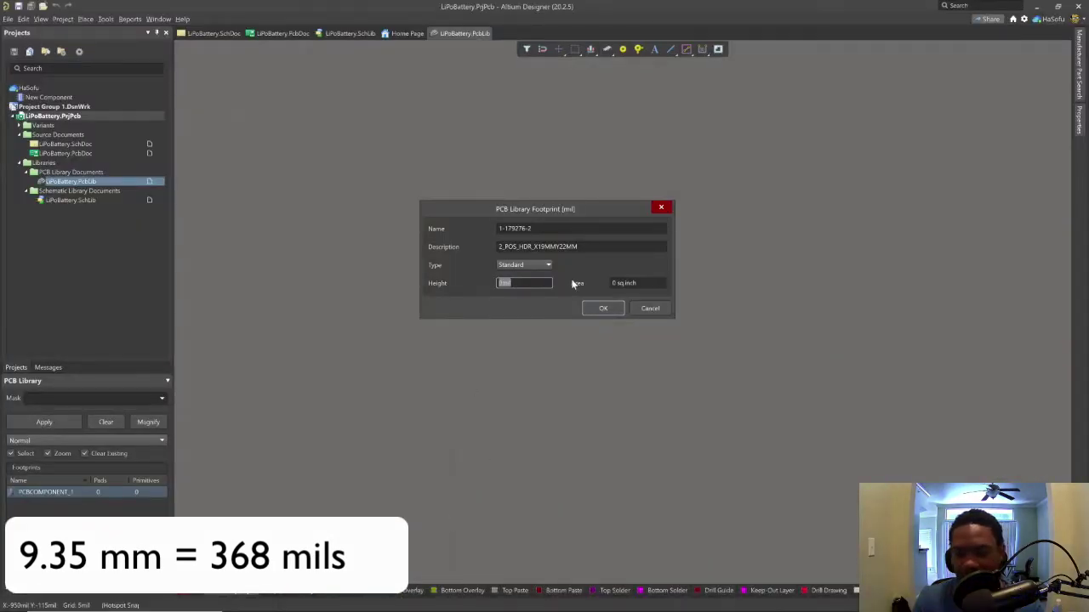
{"action": "type", "text": "368"}
{"action": "key", "text": "Tab"}
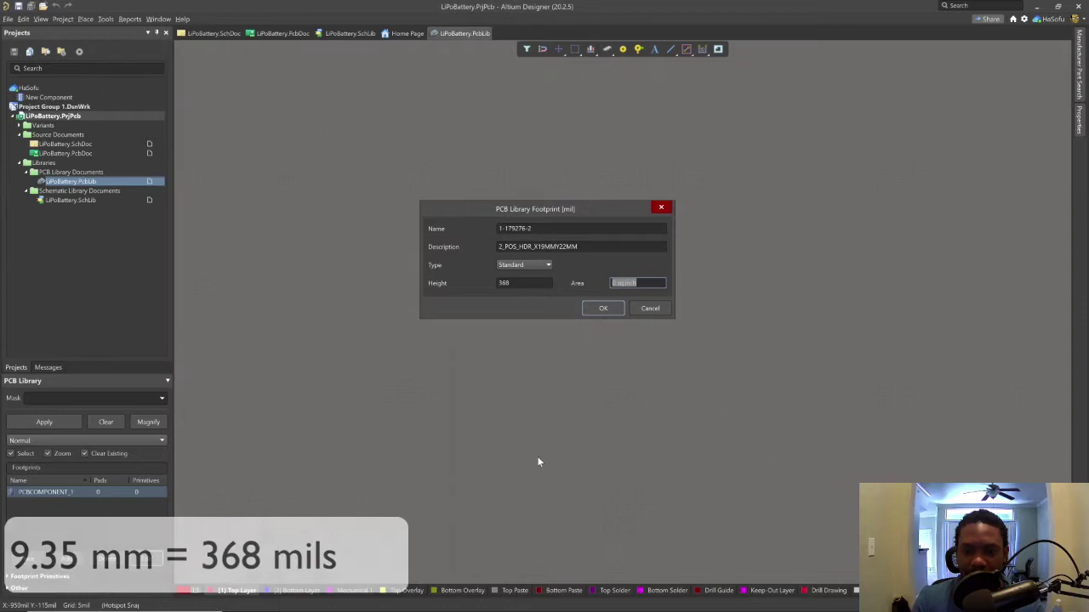
Step: Set the footprint area to 0.648 sq inch and apply the footprint properties
{"action": "mouse_move", "coordinate": [397, 602]}
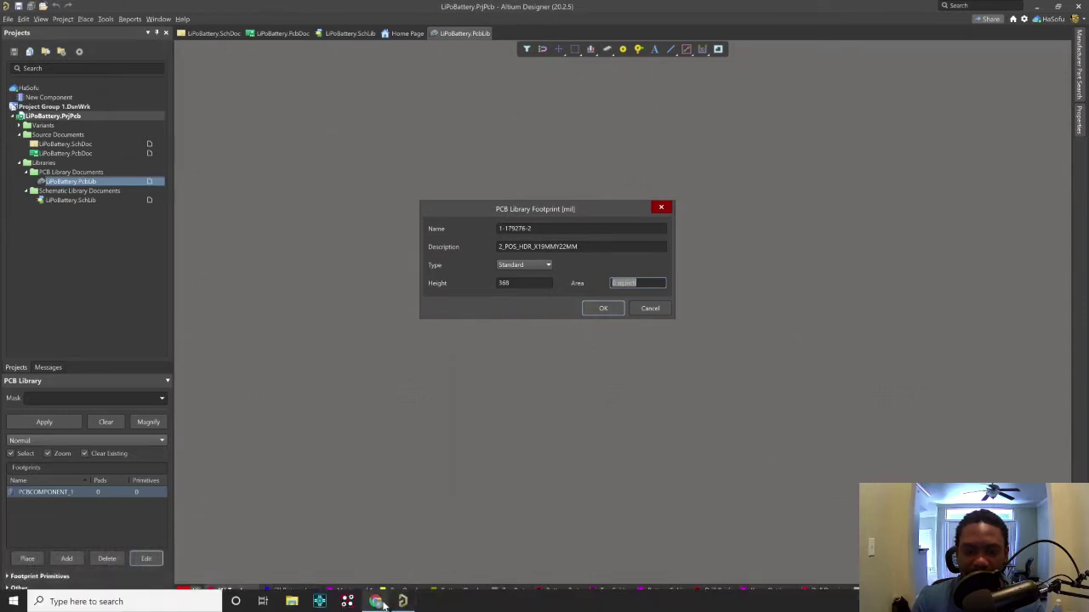
{"action": "type", "text": "0"}
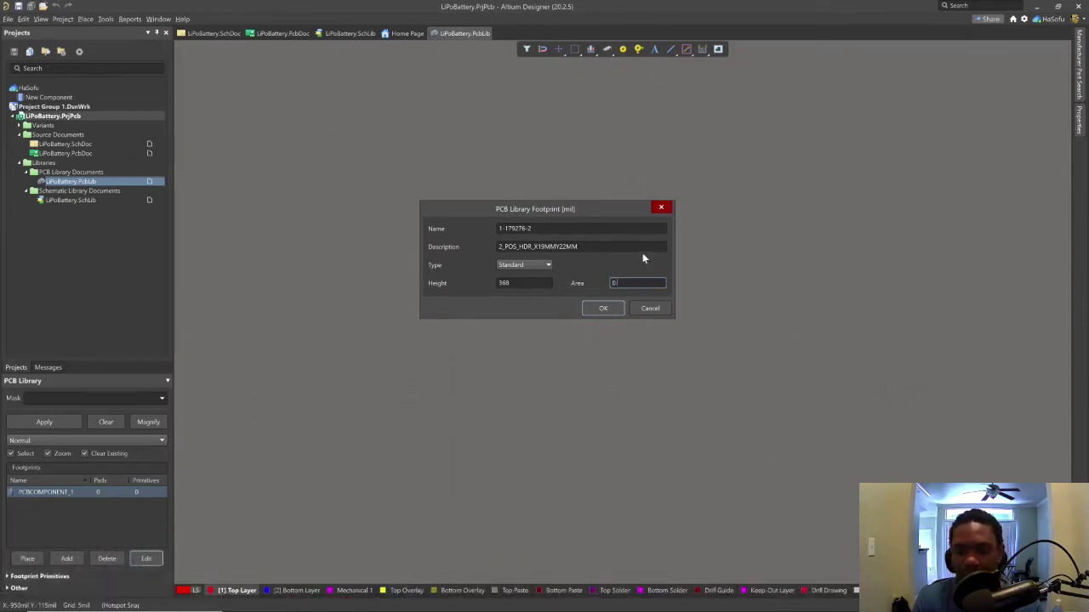
{"action": "type", "text": ".648"}
{"action": "key", "text": "Tab"}
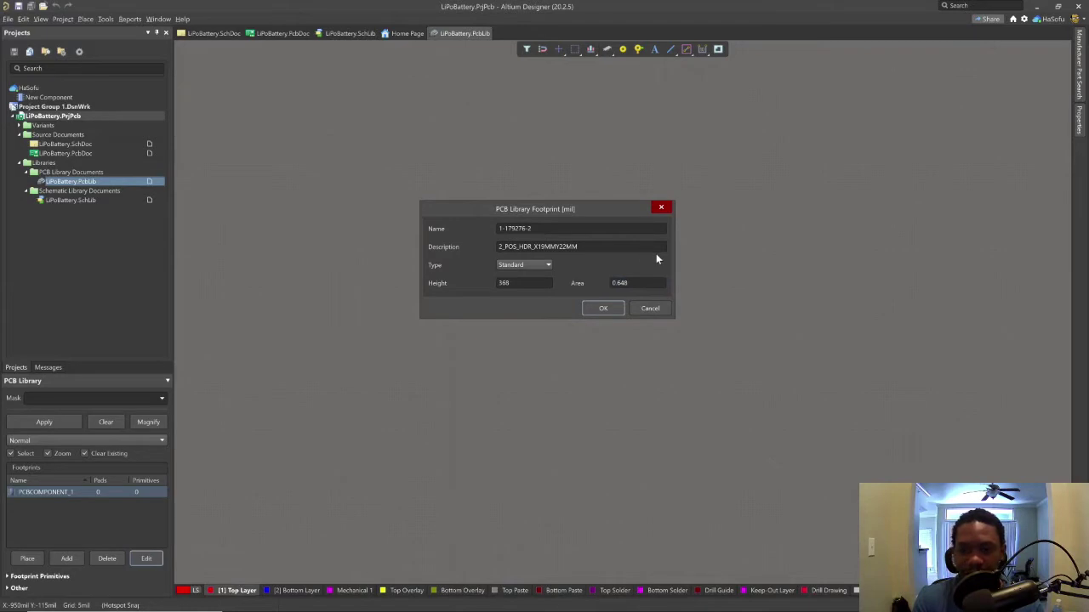
{"action": "left_click", "coordinate": [602, 308]}
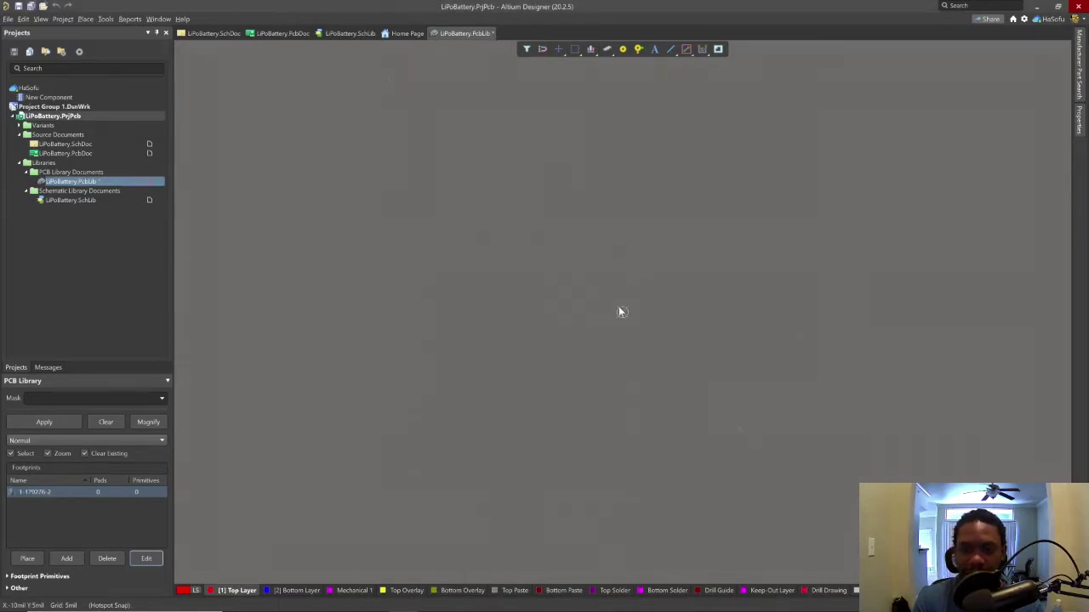
Step: Check the recommended board layout in the browser's connector drawing and switch the footprint library's units to millimetres
{"action": "key", "text": "alt+Tab"}
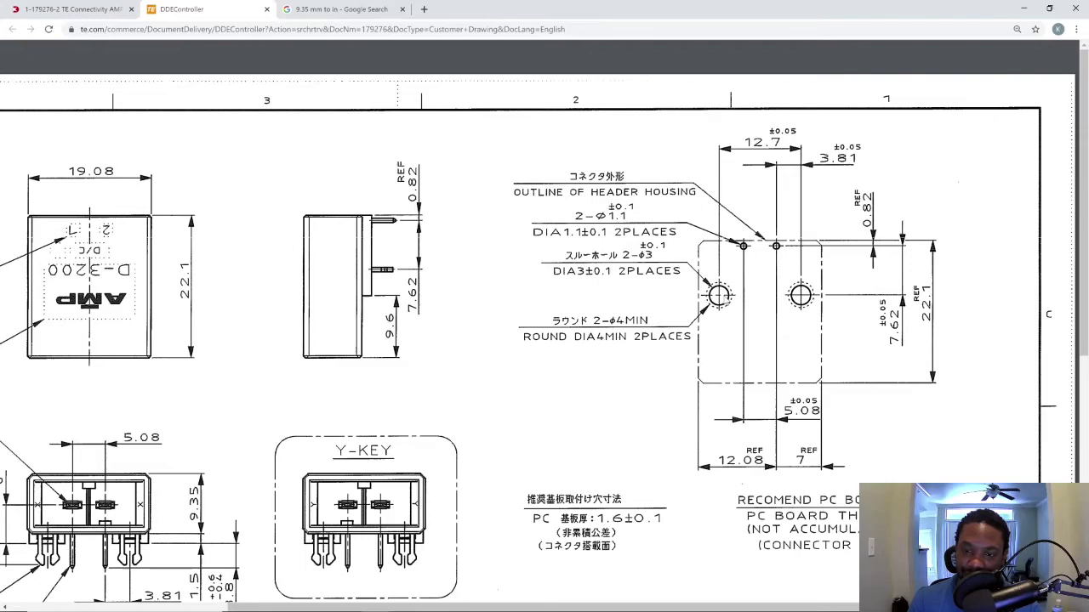
{"action": "left_click", "coordinate": [403, 601]}
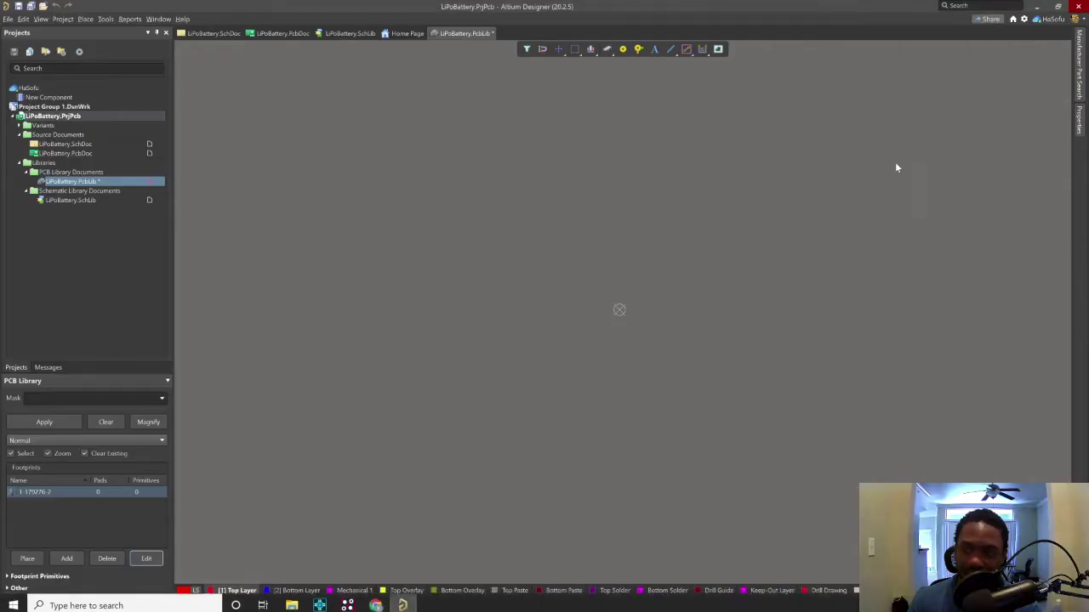
{"action": "left_click", "coordinate": [1078, 126]}
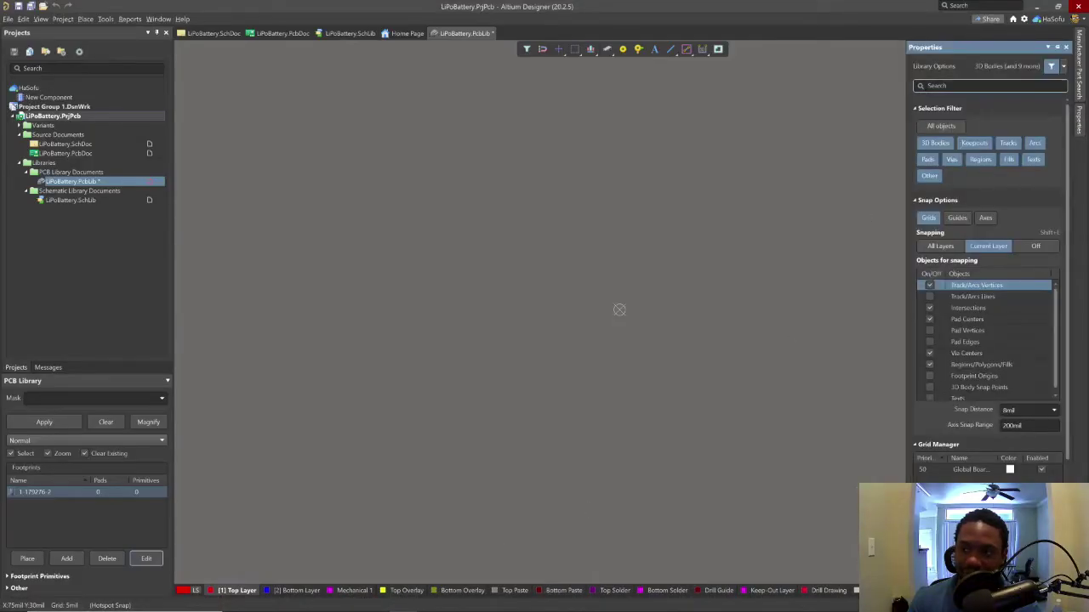
{"action": "scroll", "coordinate": [965, 440], "scroll_direction": "down", "scroll_amount": 3}
{"action": "key", "text": "q"}
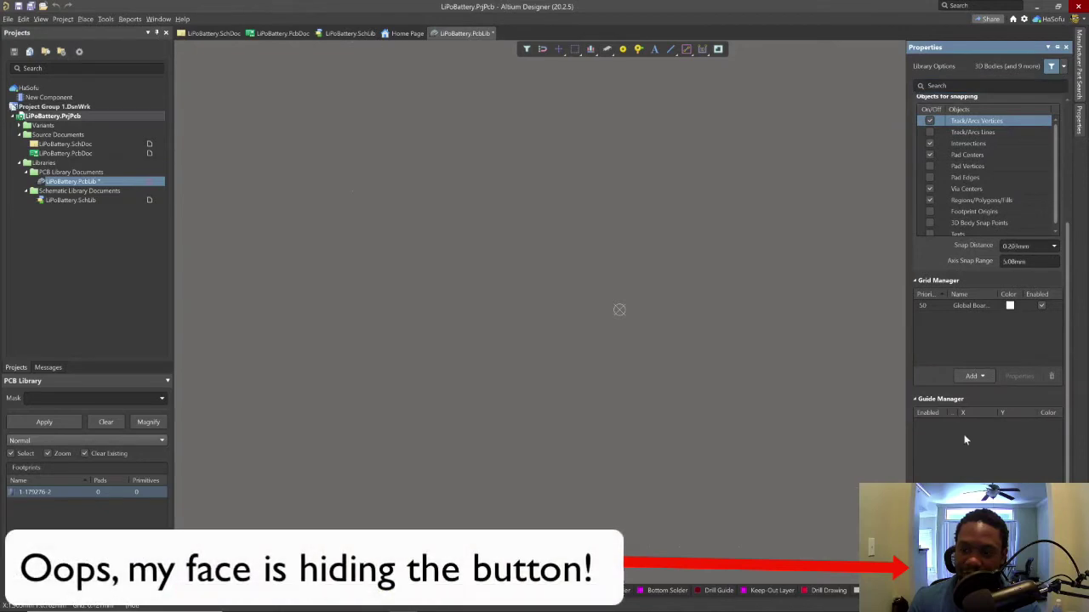
{"action": "scroll", "coordinate": [997, 374], "scroll_direction": "up", "scroll_amount": 3}
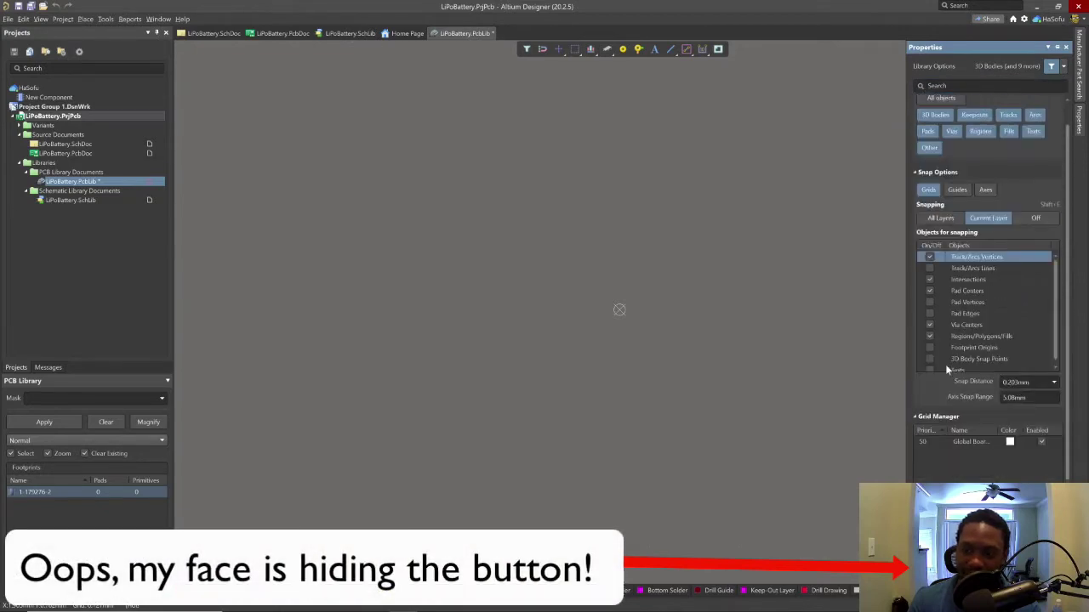
{"action": "scroll", "coordinate": [970, 302], "scroll_direction": "up", "scroll_amount": 1}
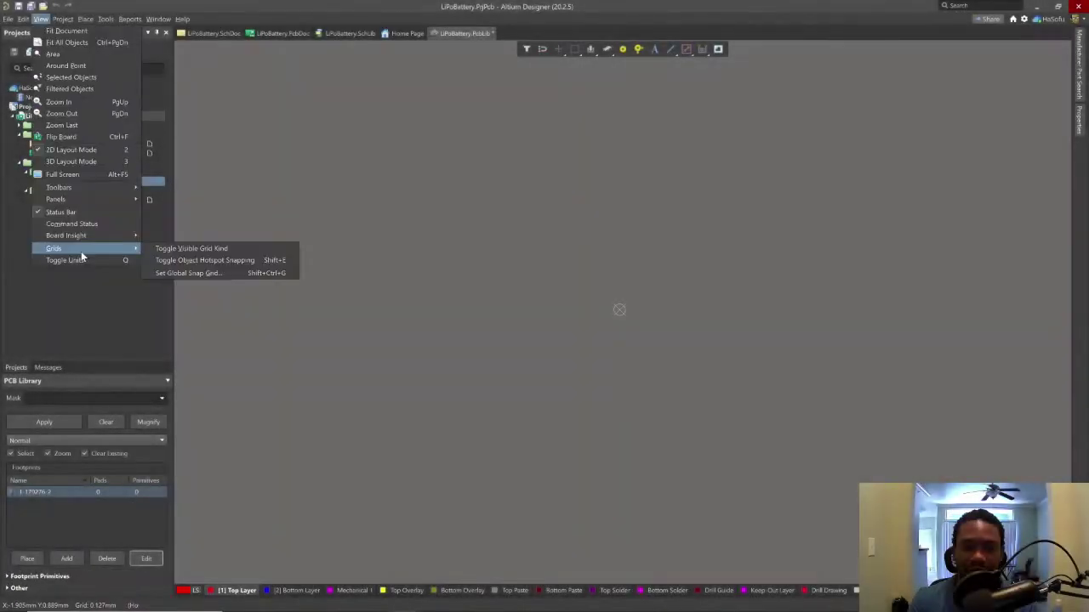
Step: Set the footprint library's global snap grid to 0.1 mm
{"action": "left_click", "coordinate": [413, 382]}
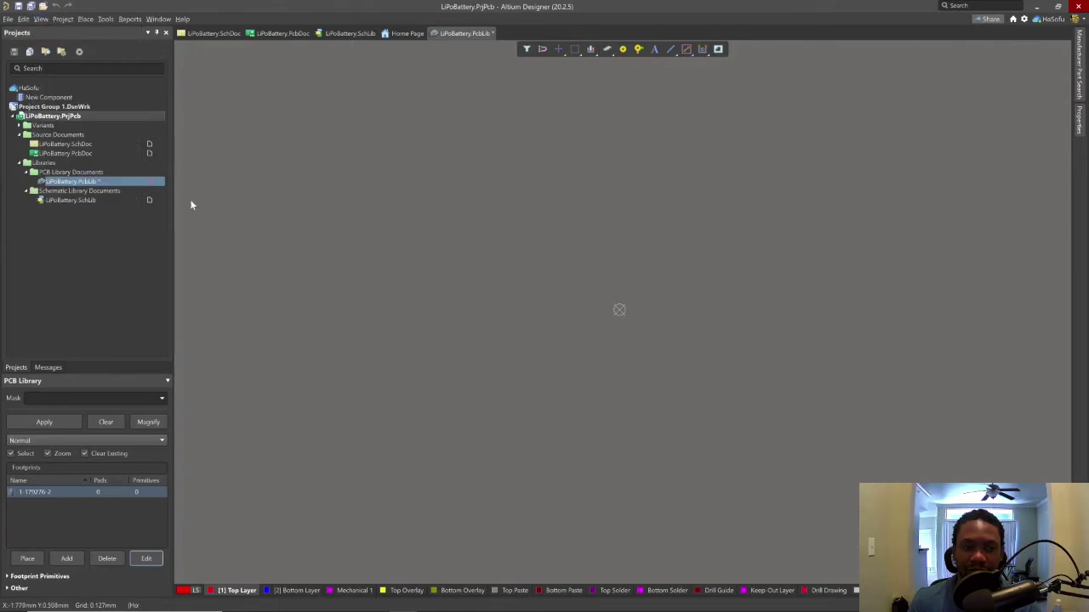
{"action": "left_click", "coordinate": [42, 18]}
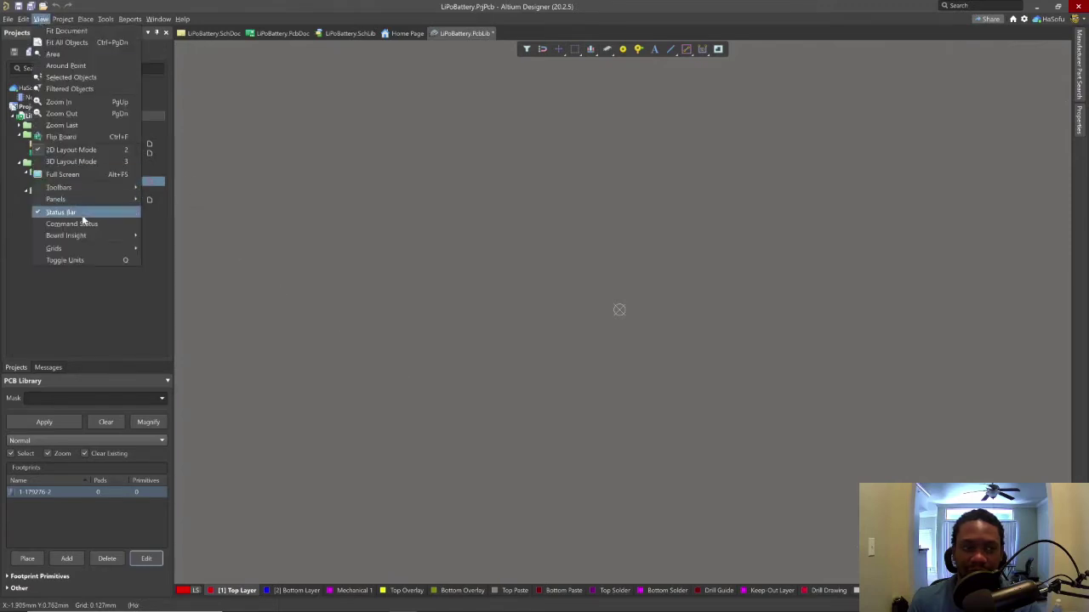
{"action": "mouse_move", "coordinate": [82, 248]}
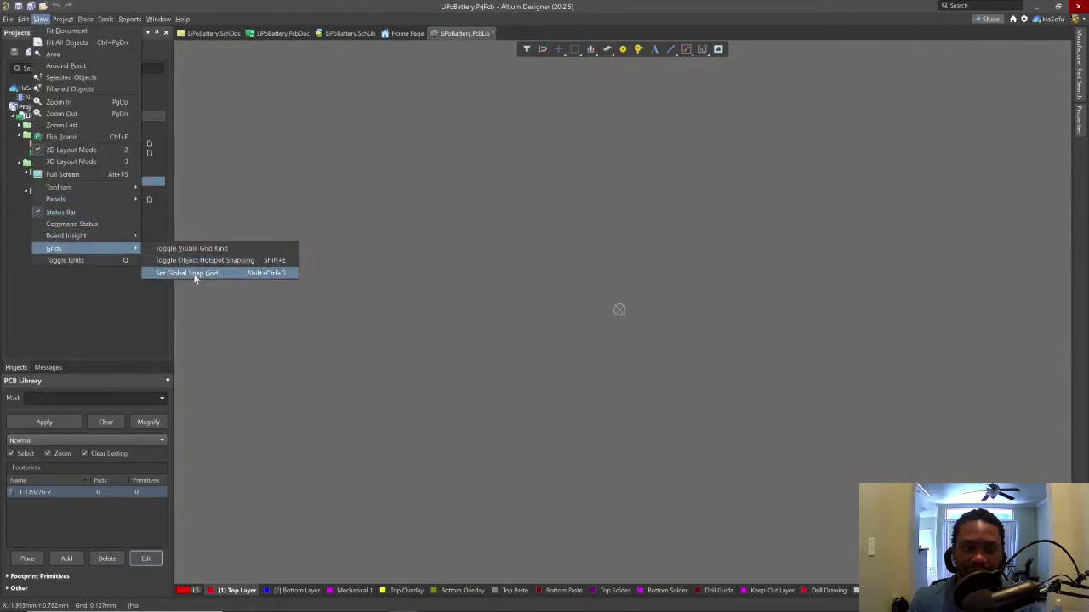
{"action": "left_click", "coordinate": [188, 273]}
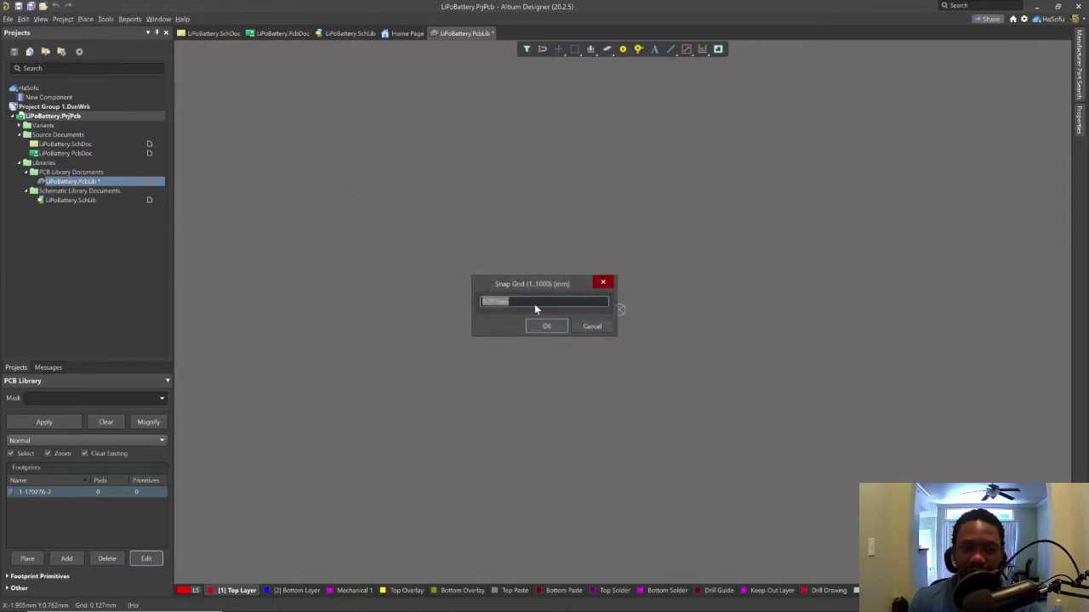
{"action": "type", "text": "0."}
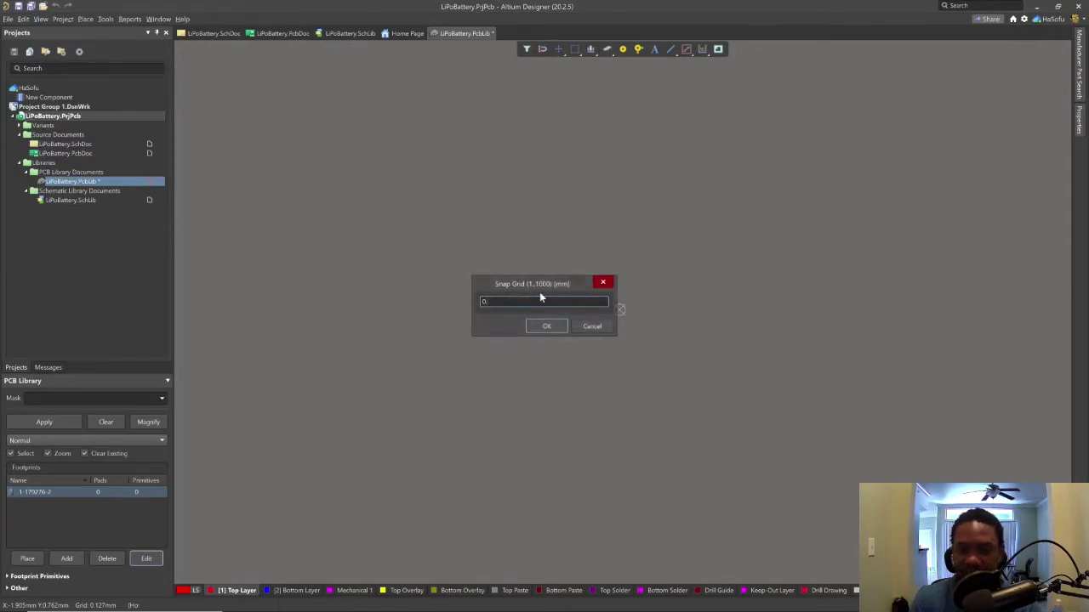
{"action": "type", "text": "1mm"}
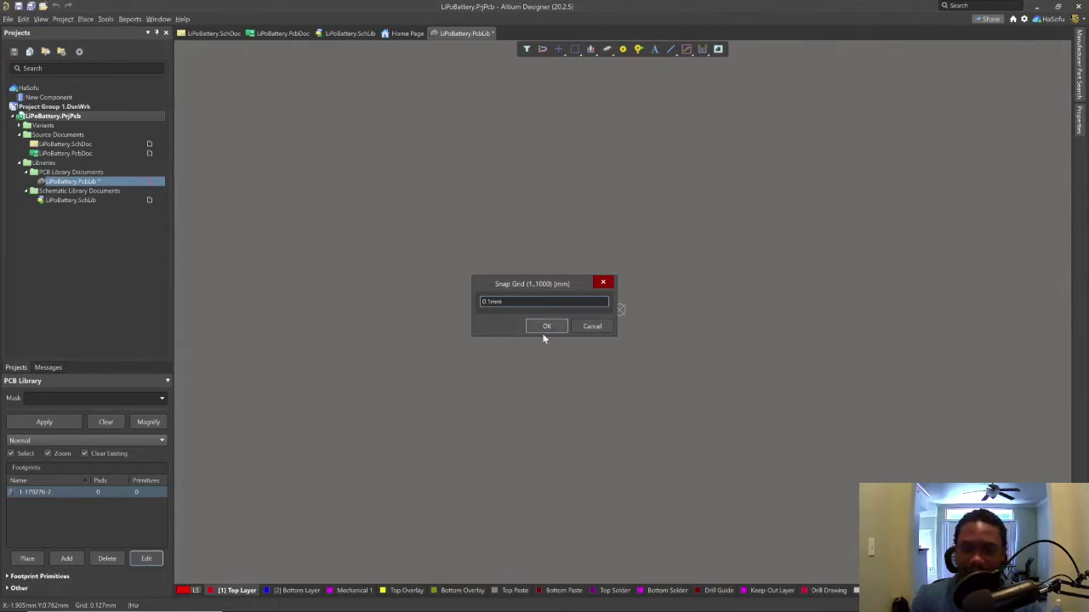
{"action": "left_click", "coordinate": [546, 326]}
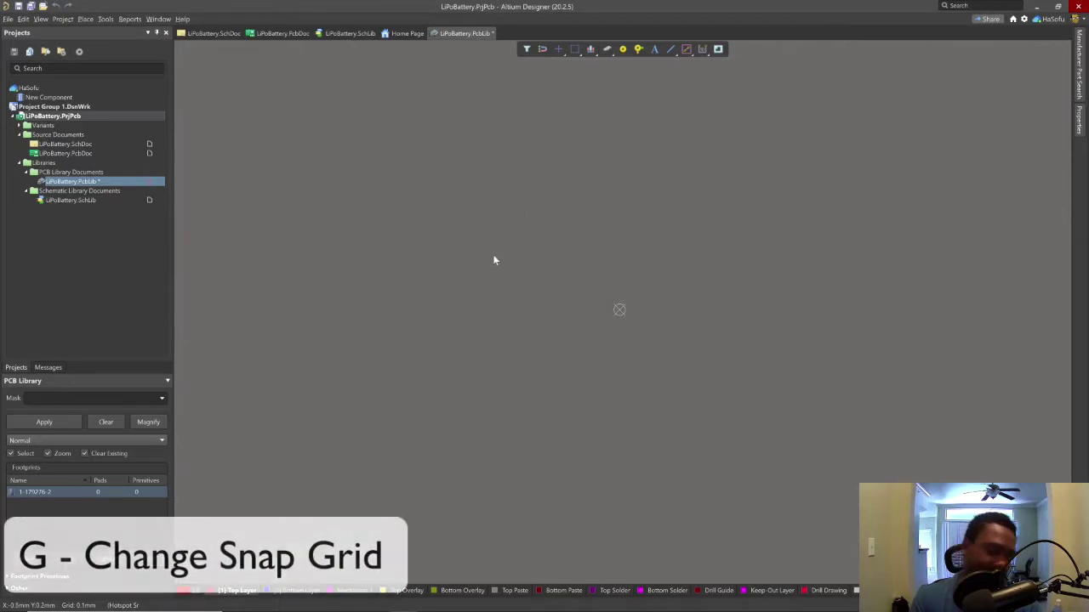
Step: Choose the 0.100 mm preset from the snap grid options
{"action": "key", "text": "g"}
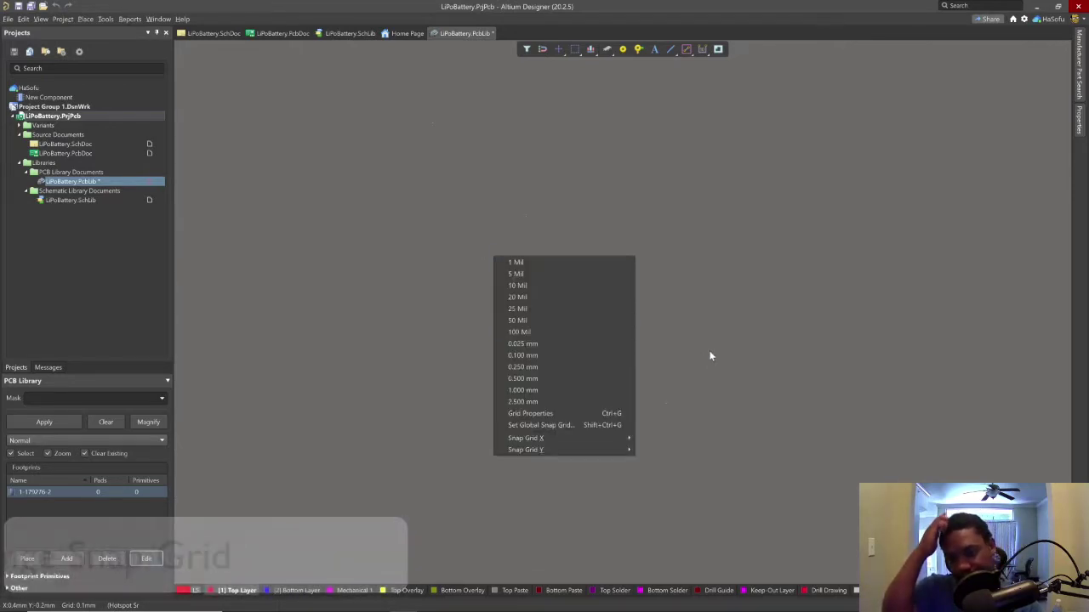
{"action": "left_click", "coordinate": [516, 356]}
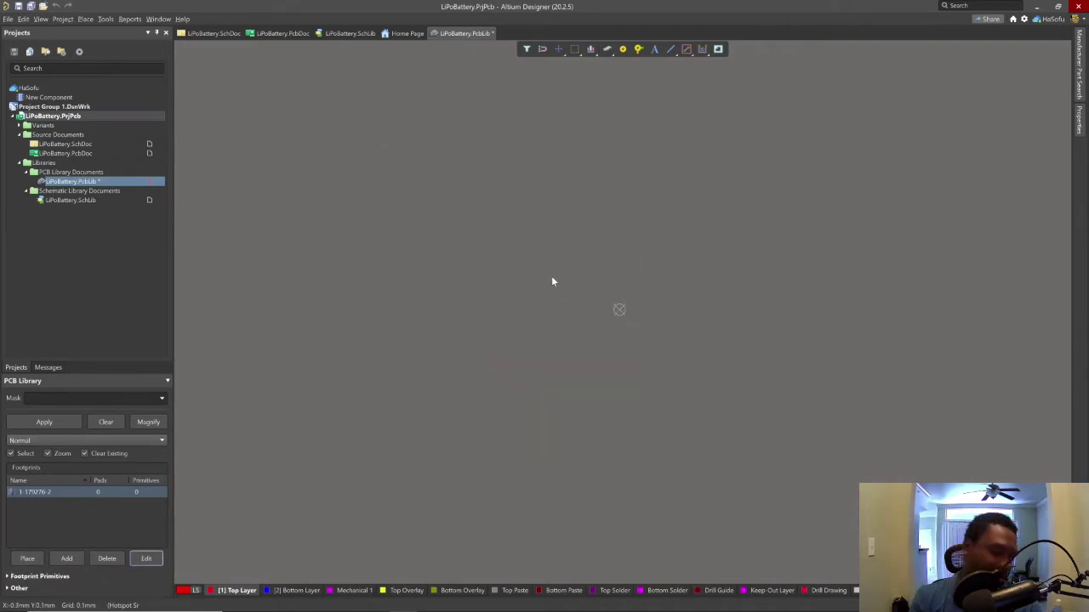
{"action": "key", "text": "g"}
{"action": "key", "text": "Escape"}
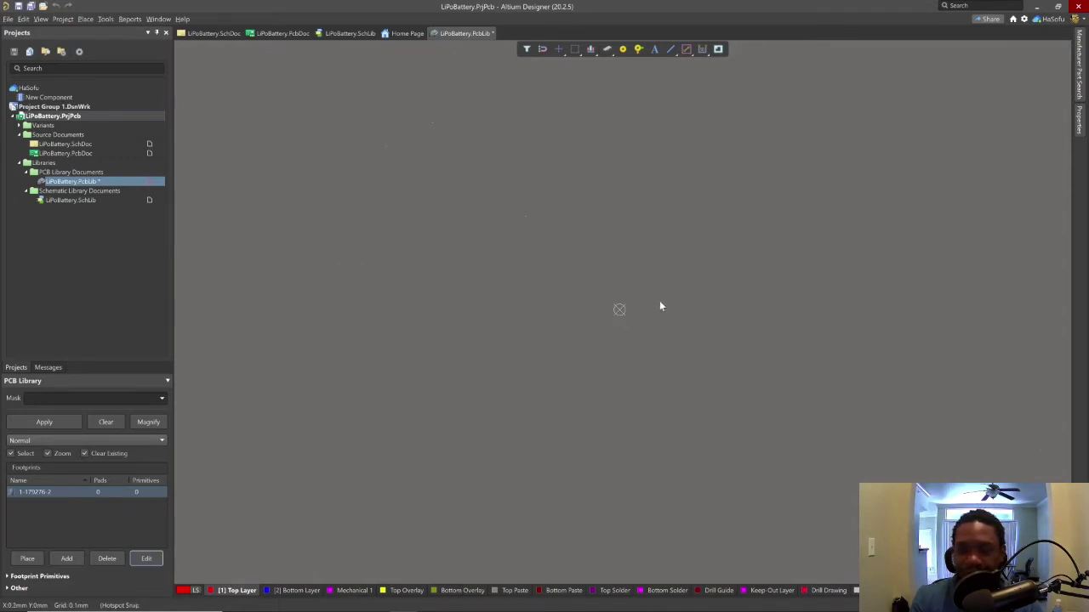
Step: Start placing a pad, give it designator 4 and assign it to the Multi-Layer
{"action": "left_click", "coordinate": [85, 19]}
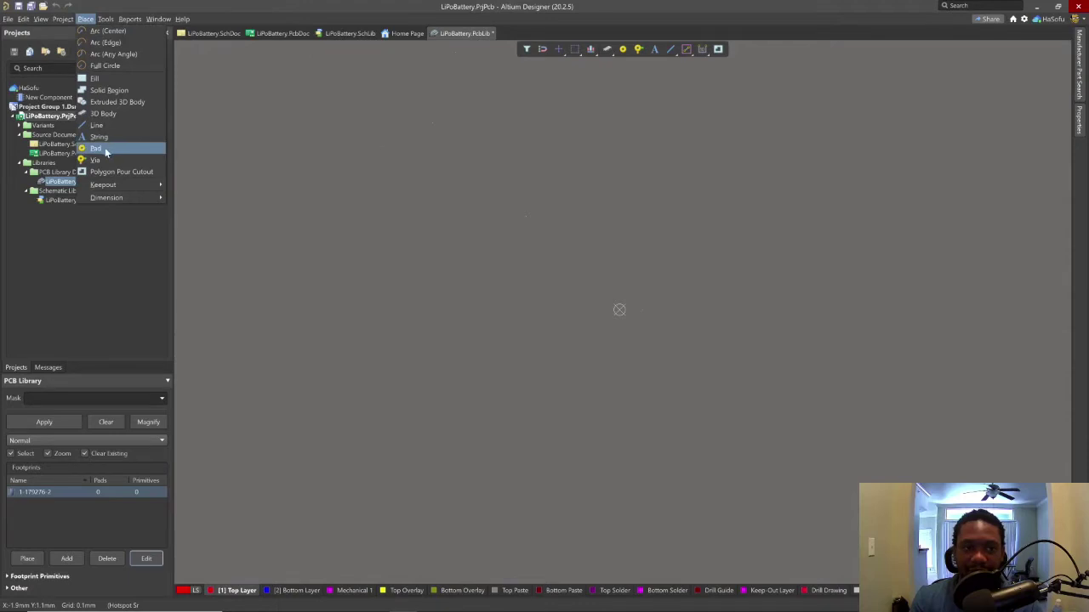
{"action": "key", "text": "Escape"}
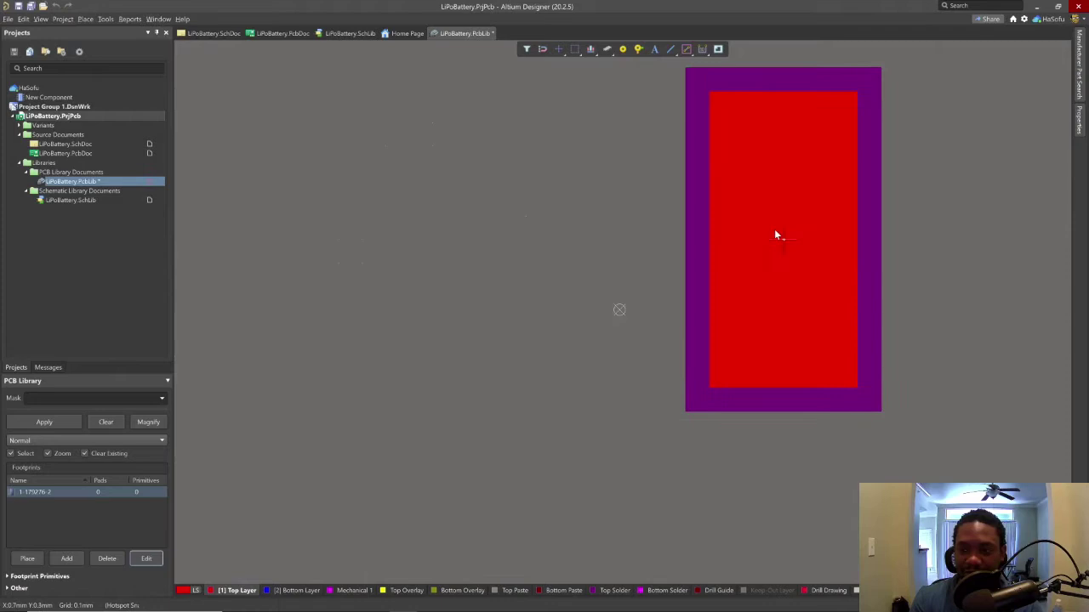
{"action": "key", "text": "Tab"}
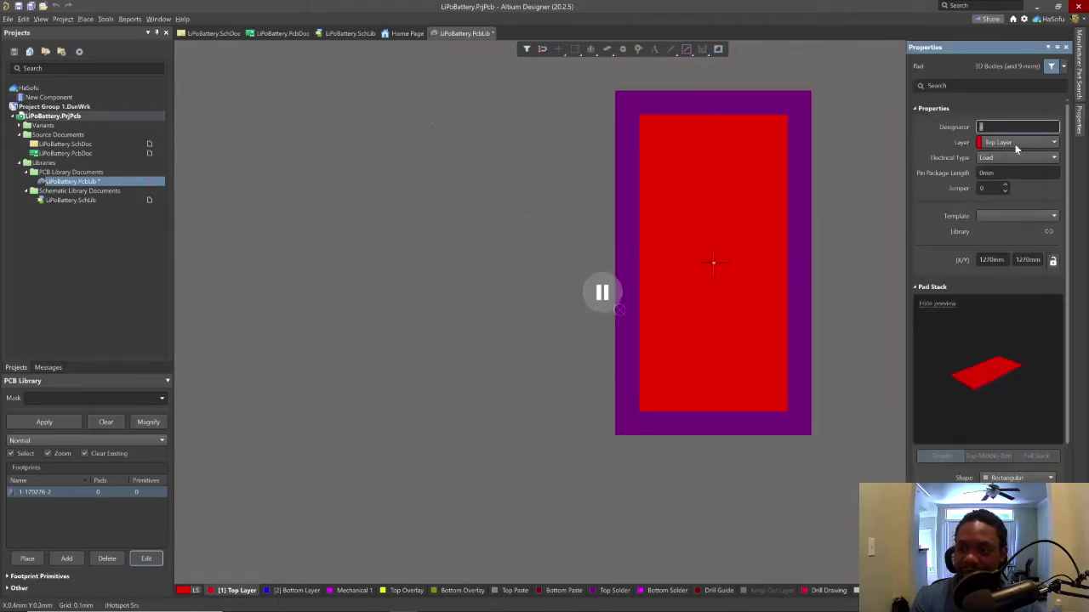
{"action": "type", "text": "4"}
{"action": "left_click", "coordinate": [1015, 143]}
{"action": "left_click", "coordinate": [1014, 143]}
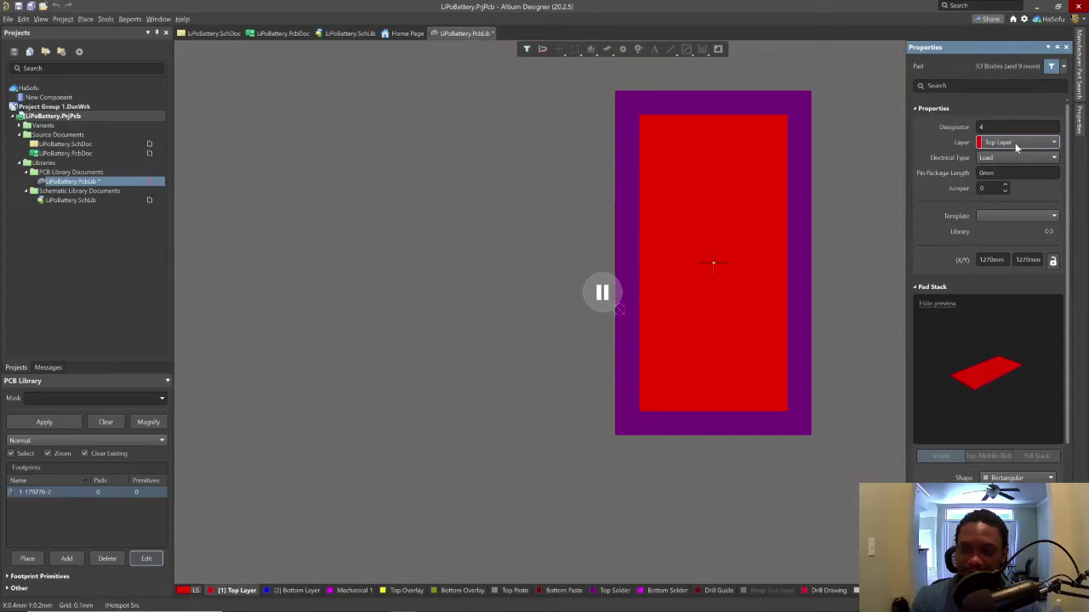
{"action": "left_click", "coordinate": [1015, 143]}
{"action": "left_click", "coordinate": [1010, 194]}
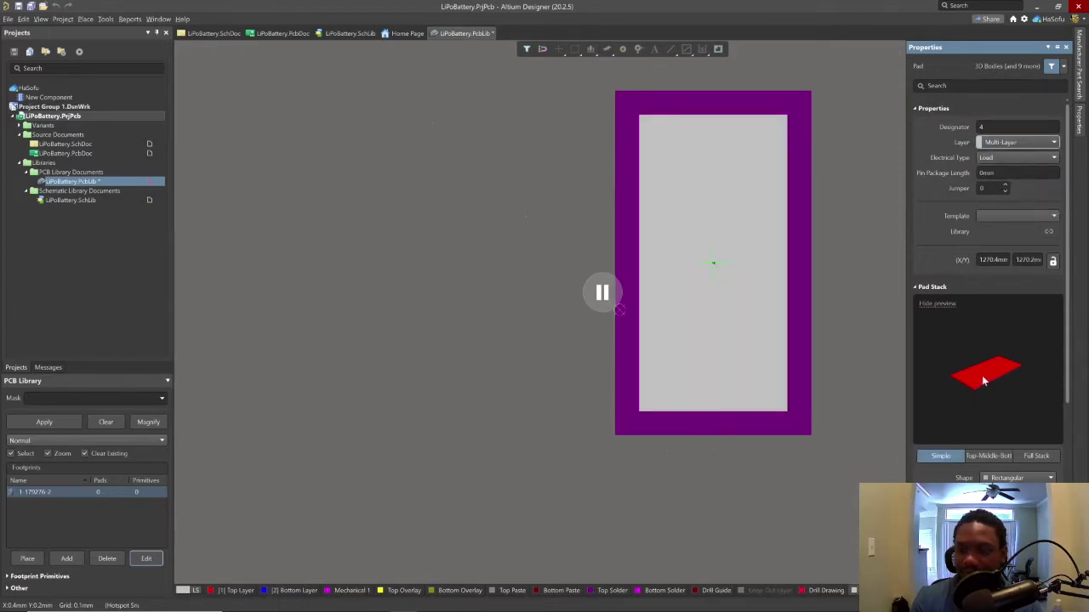
Step: Hide the pad stack preview and look through the pad's shape and hole settings
{"action": "left_click", "coordinate": [936, 304]}
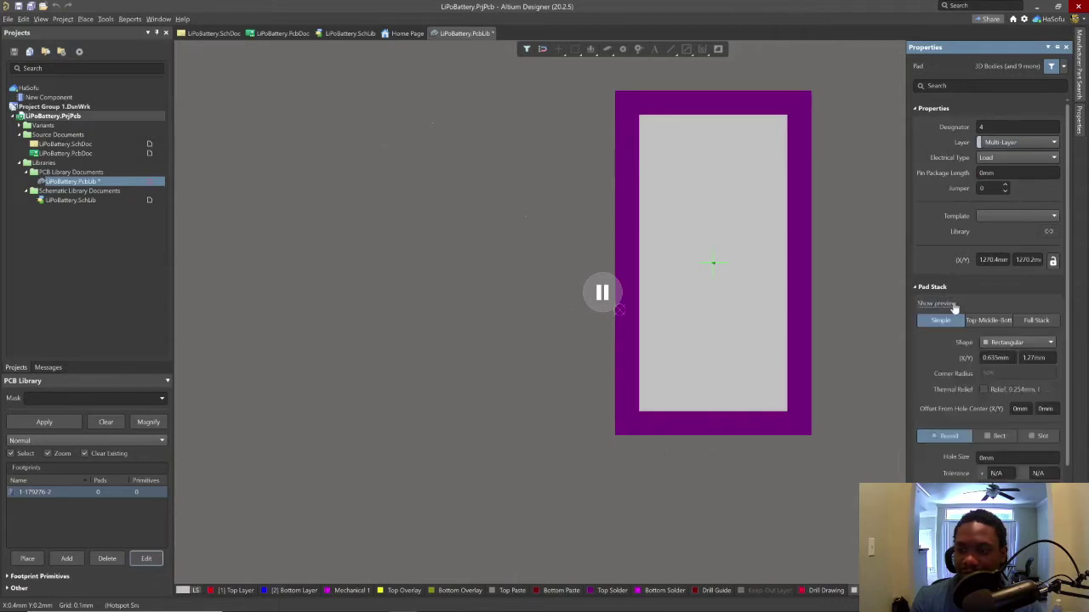
{"action": "left_click", "coordinate": [952, 305]}
{"action": "left_click", "coordinate": [938, 230]}
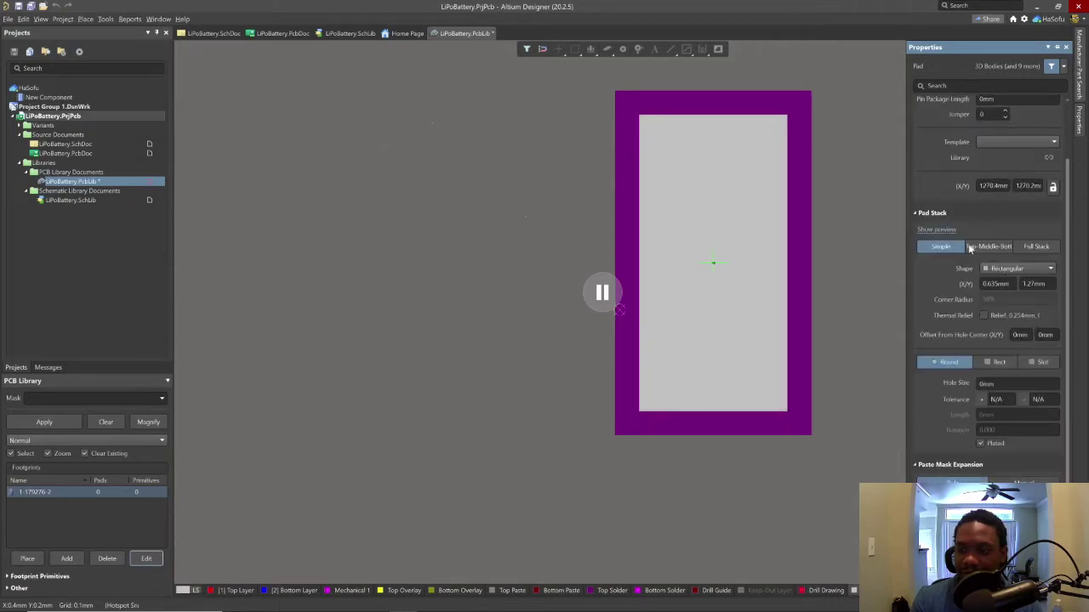
{"action": "scroll", "coordinate": [1005, 263], "scroll_direction": "up", "scroll_amount": 3}
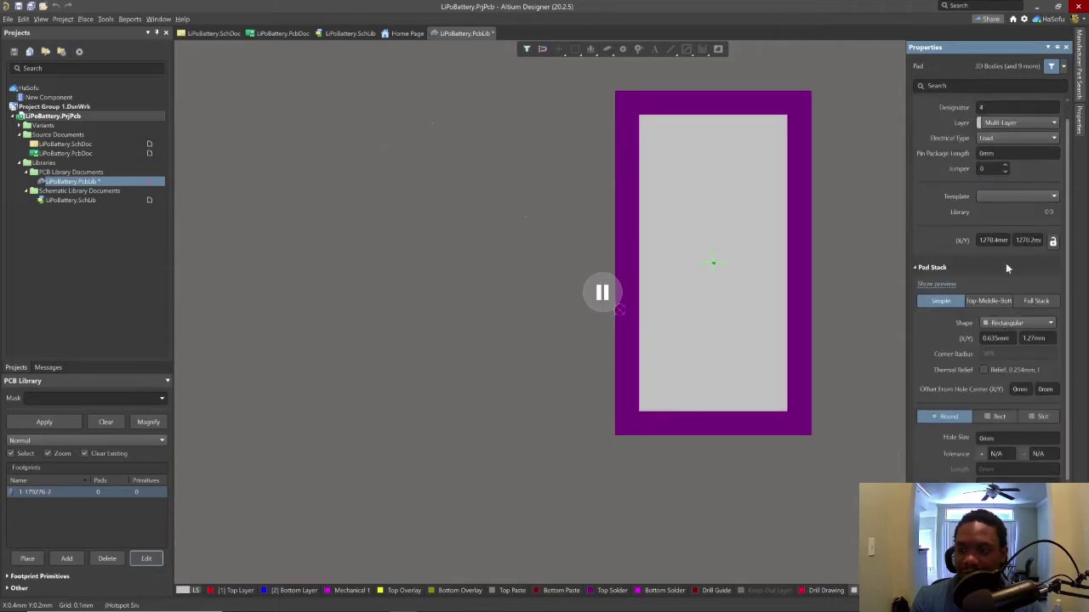
Step: Keep the pad's electrical type as Load and set its designator to 1
{"action": "left_click", "coordinate": [999, 158]}
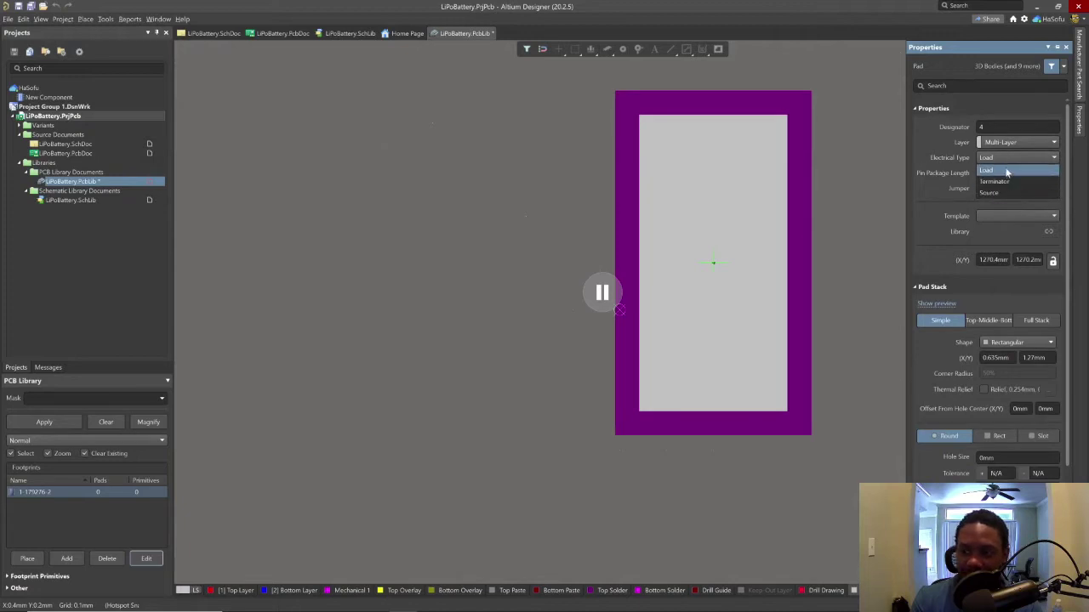
{"action": "left_click", "coordinate": [1007, 171]}
{"action": "left_click", "coordinate": [990, 127]}
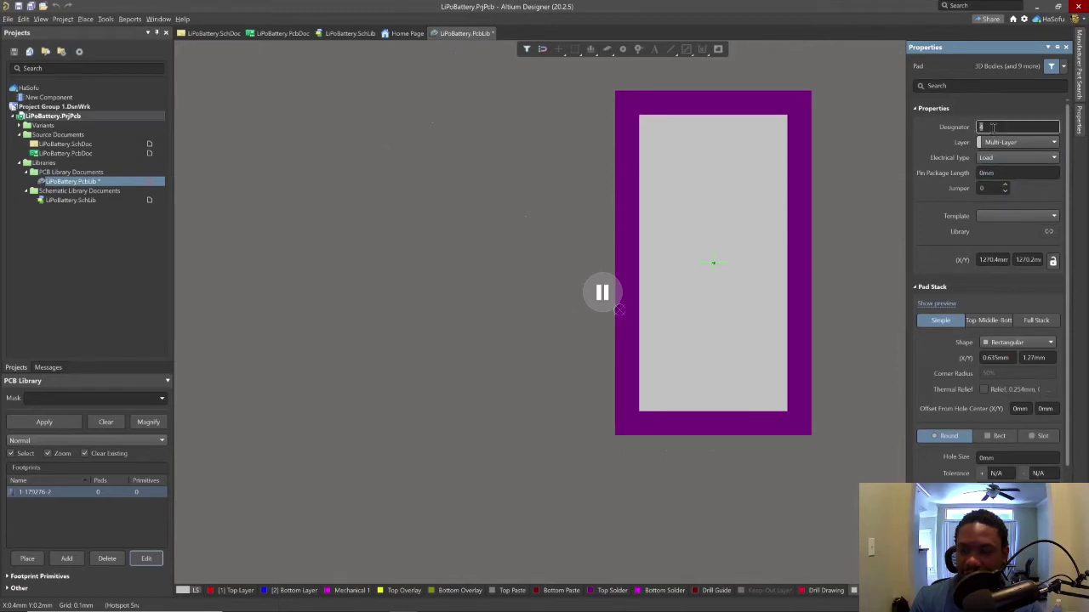
{"action": "type", "text": "1"}
{"action": "key", "text": "Tab"}
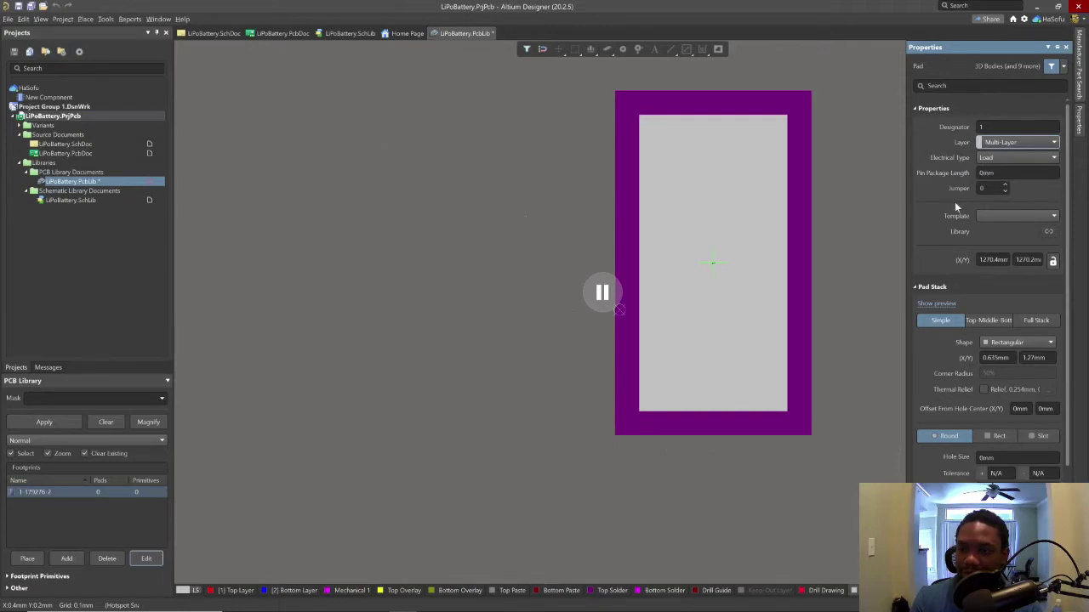
Step: Change the pad's shape to Round in the pad stack
{"action": "scroll", "coordinate": [957, 207], "scroll_direction": "down", "scroll_amount": 3}
{"action": "left_click", "coordinate": [1021, 206]}
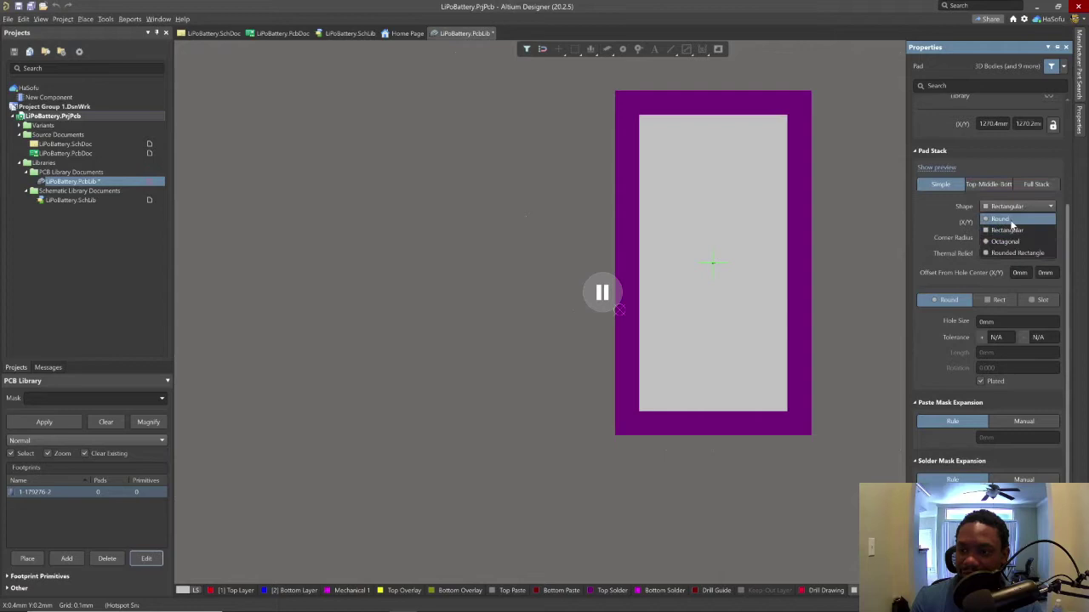
{"action": "left_click", "coordinate": [1008, 220]}
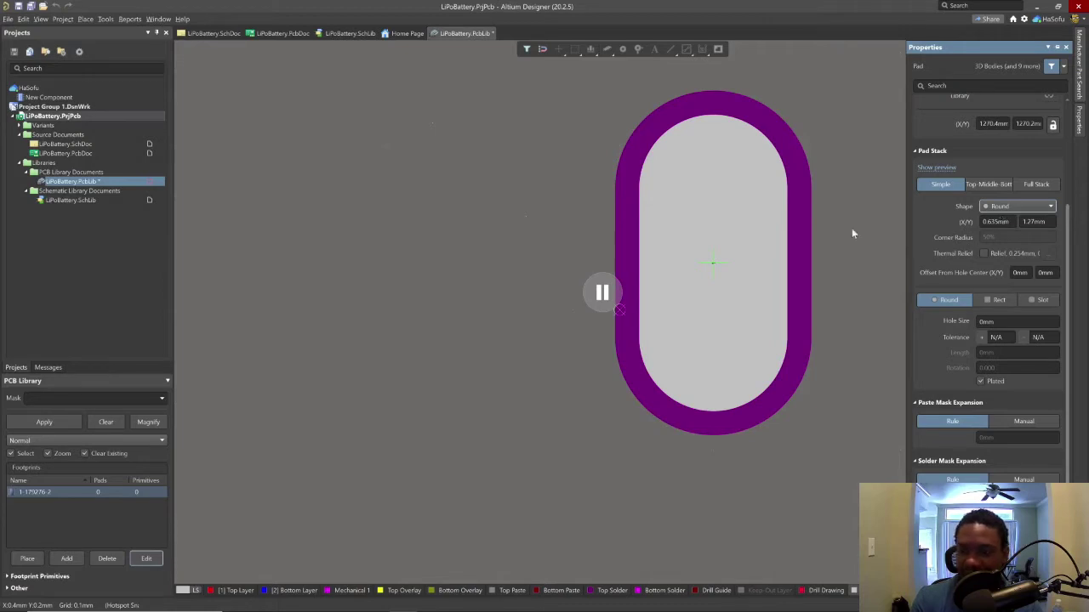
Step: Set the round hole size to 3 mm with tolerances of +0.1 and -0.1 mm, checking the browser's connector drawing
{"action": "scroll", "coordinate": [943, 256], "scroll_direction": "down", "scroll_amount": 1}
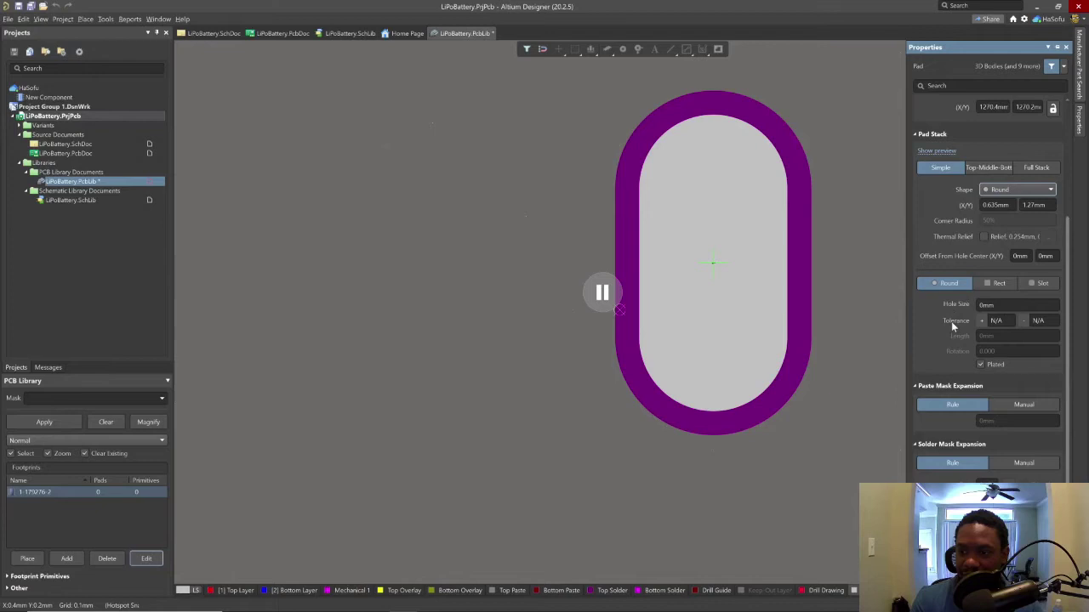
{"action": "left_click", "coordinate": [1004, 305]}
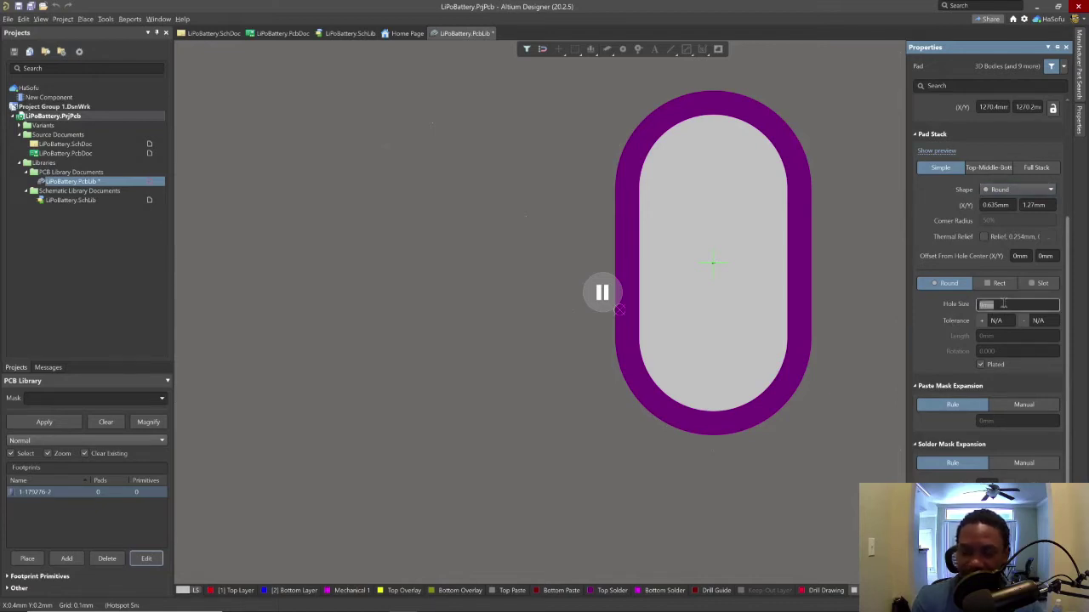
{"action": "type", "text": "3"}
{"action": "key", "text": "Tab"}
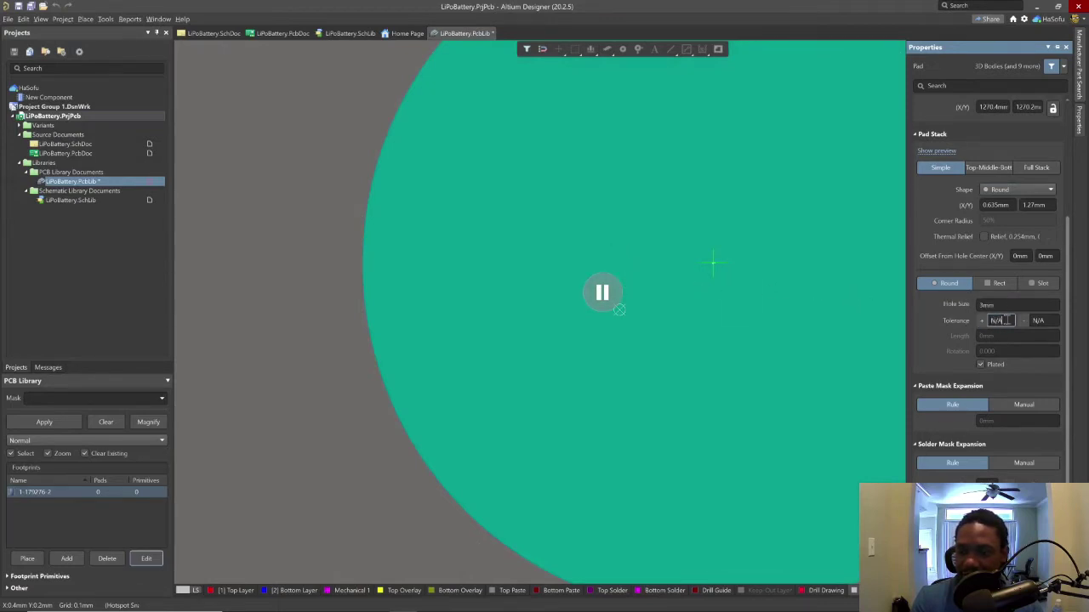
{"action": "type", "text": "0.1"}
{"action": "key", "text": "Tab"}
{"action": "type", "text": "0.1"}
{"action": "key", "text": "Tab"}
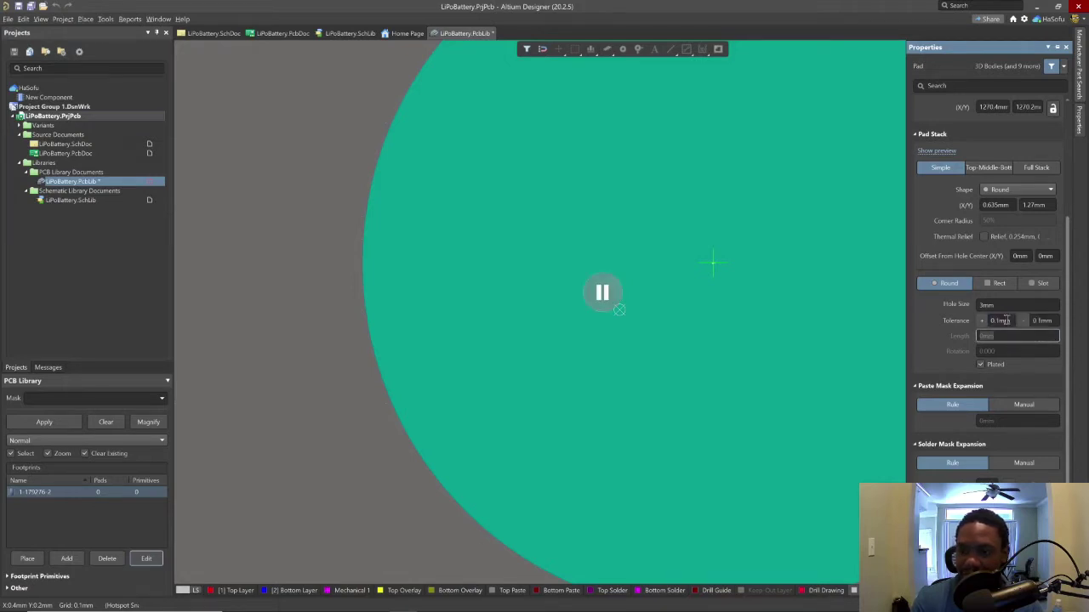
{"action": "left_click", "coordinate": [375, 601]}
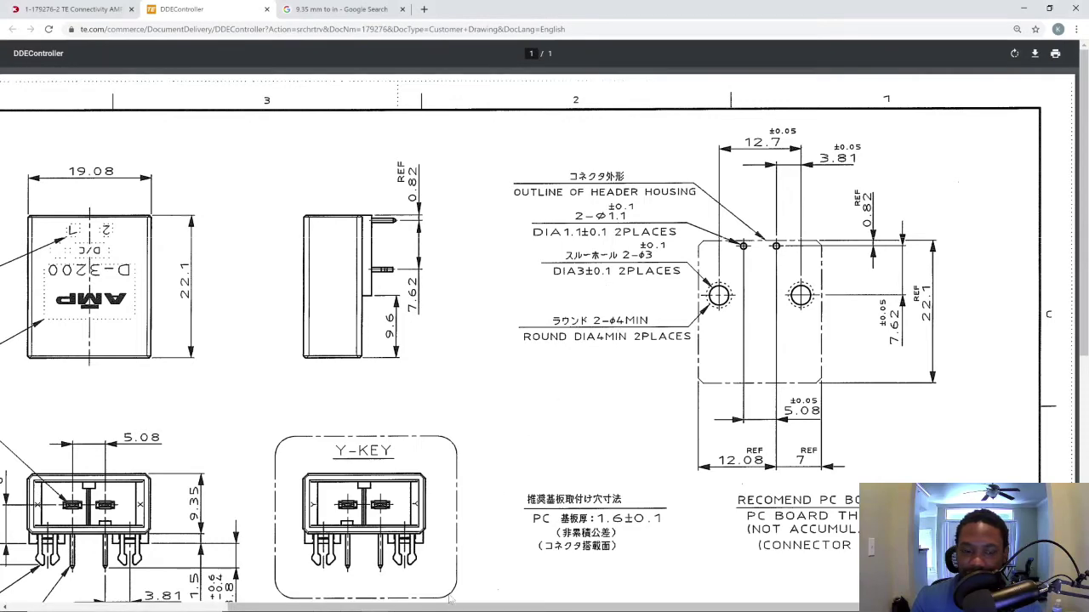
{"action": "left_click", "coordinate": [396, 603]}
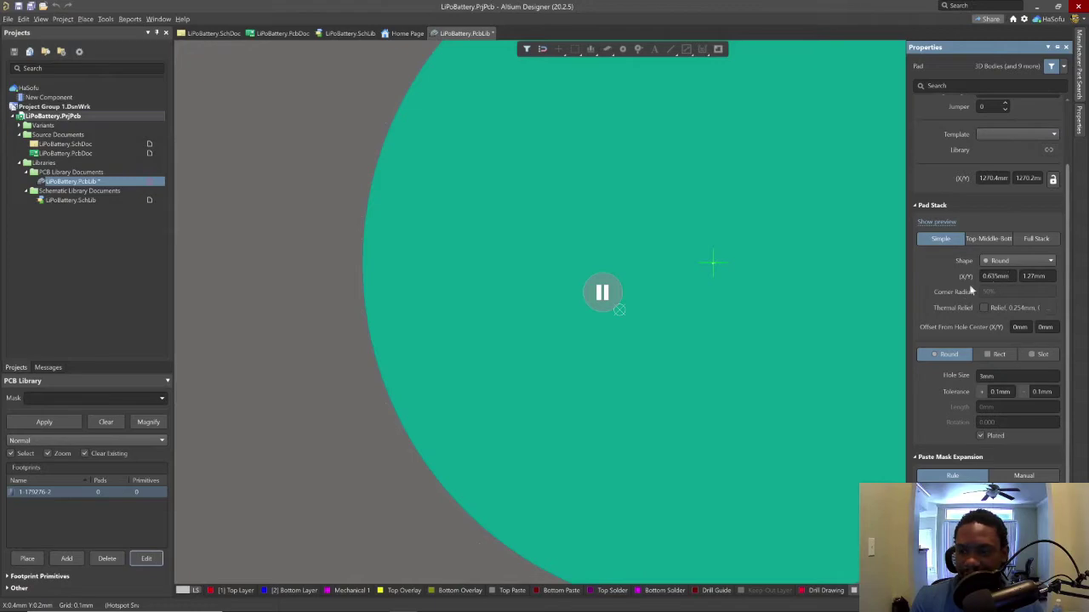
Step: Switch to the PTH Reference Calculator in Excel, inspect the maximum lead and hole cells, copy the calculated pad size, and return to the browser
{"action": "left_click", "coordinate": [375, 601]}
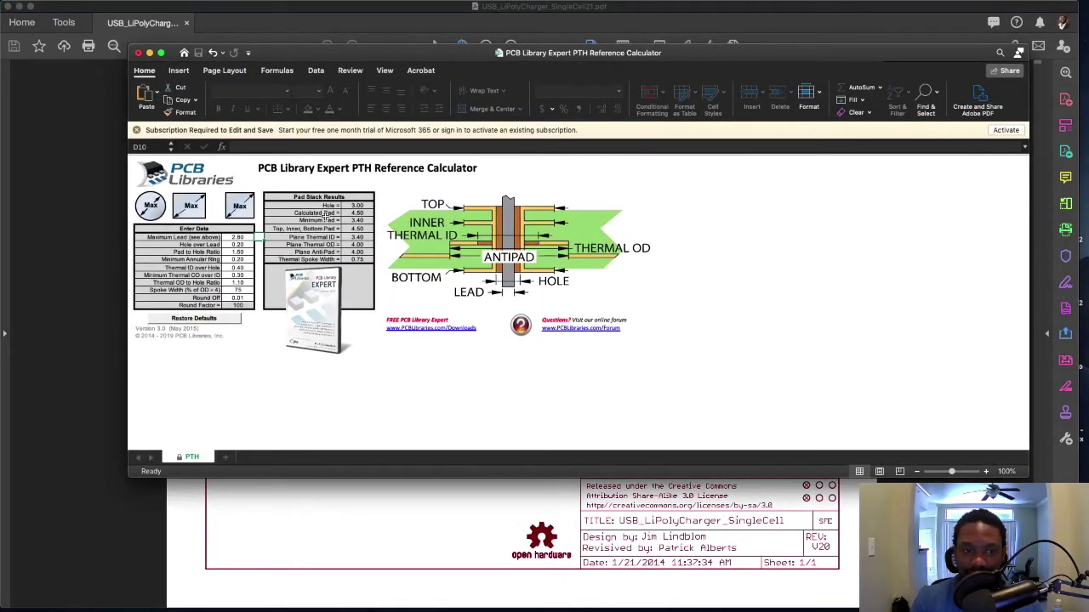
{"action": "left_click", "coordinate": [239, 237]}
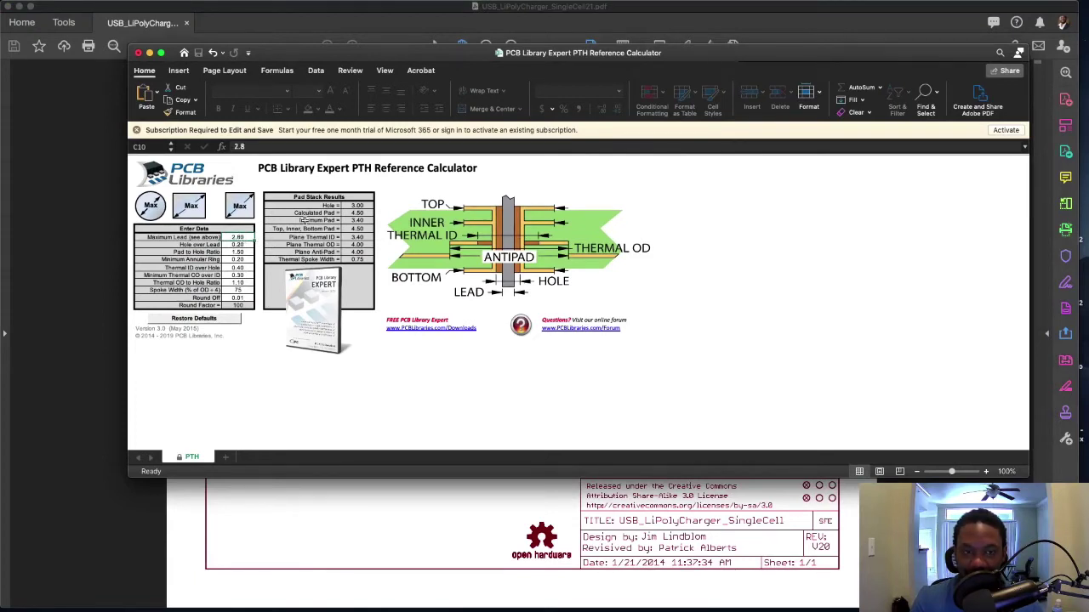
{"action": "left_click", "coordinate": [345, 204]}
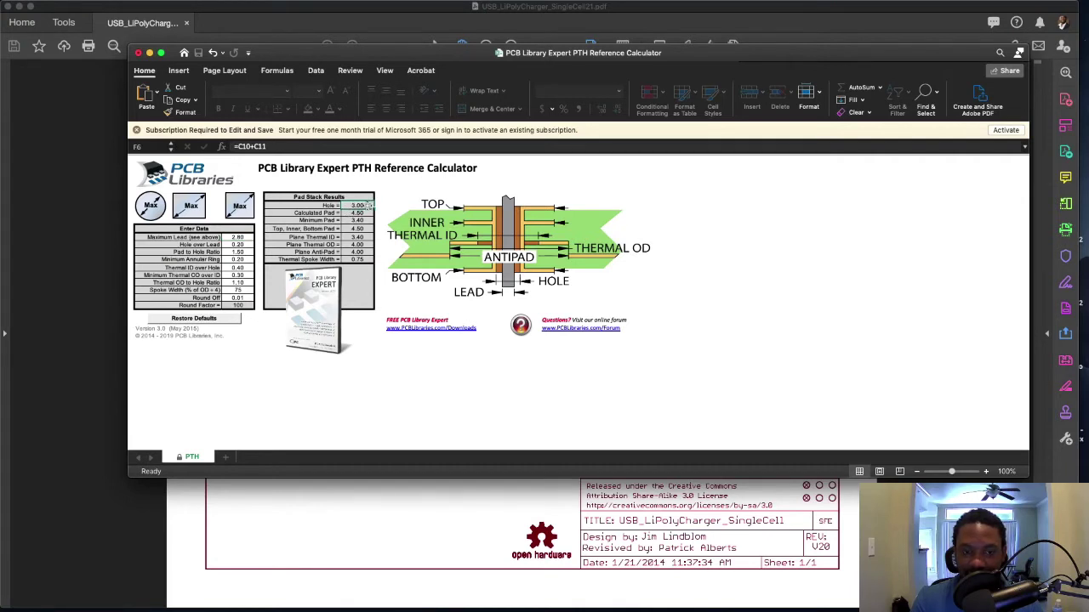
{"action": "left_click", "coordinate": [366, 212]}
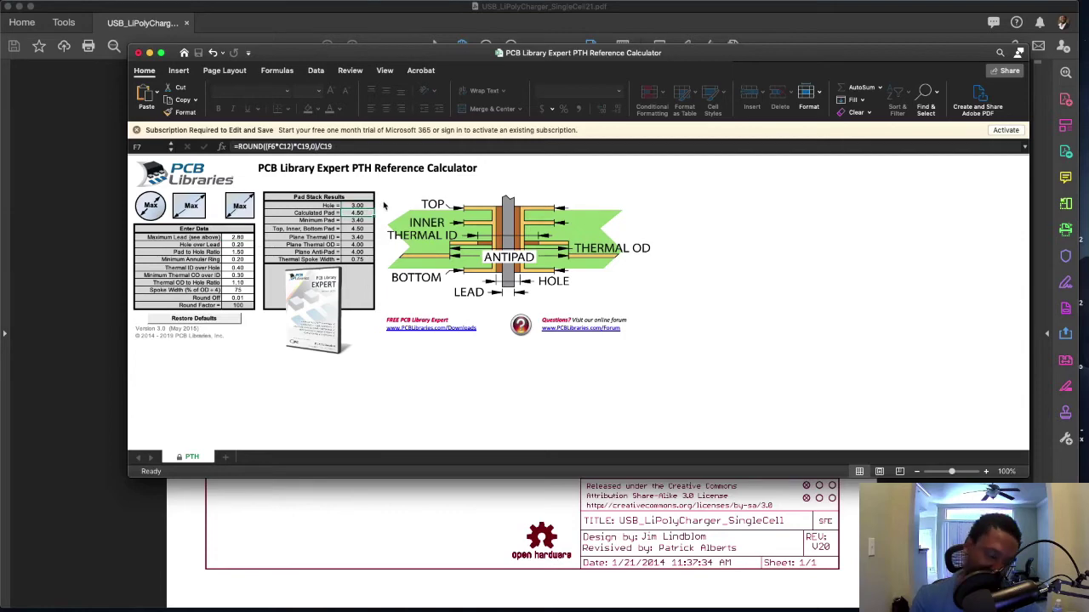
{"action": "key", "text": "super+c"}
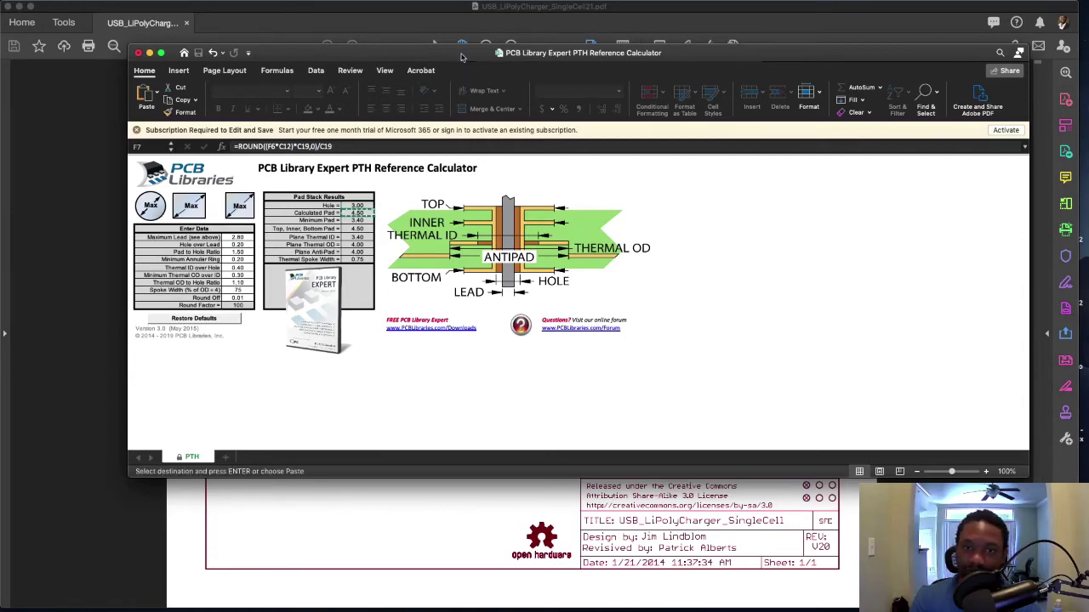
{"action": "left_click_drag", "start_coordinate": [461, 54], "coordinate": [1088, 68]}
{"action": "key", "text": "ctrl+Right"}
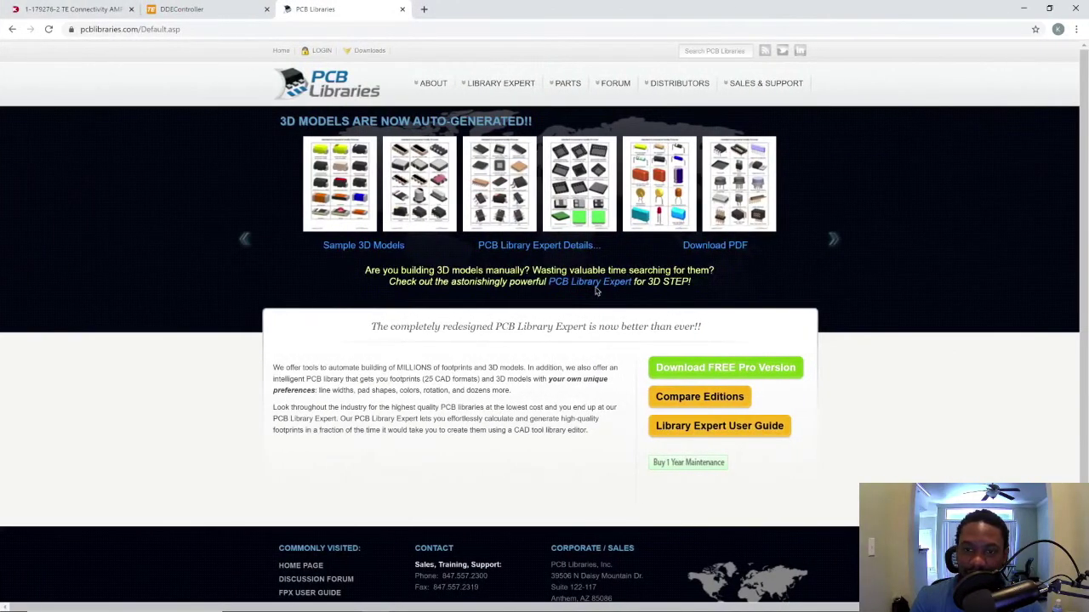
Step: Return to Altium Designer and set the pad's X and Y size to 4.5 mm
{"action": "mouse_move", "coordinate": [415, 607]}
{"action": "left_click", "coordinate": [425, 523]}
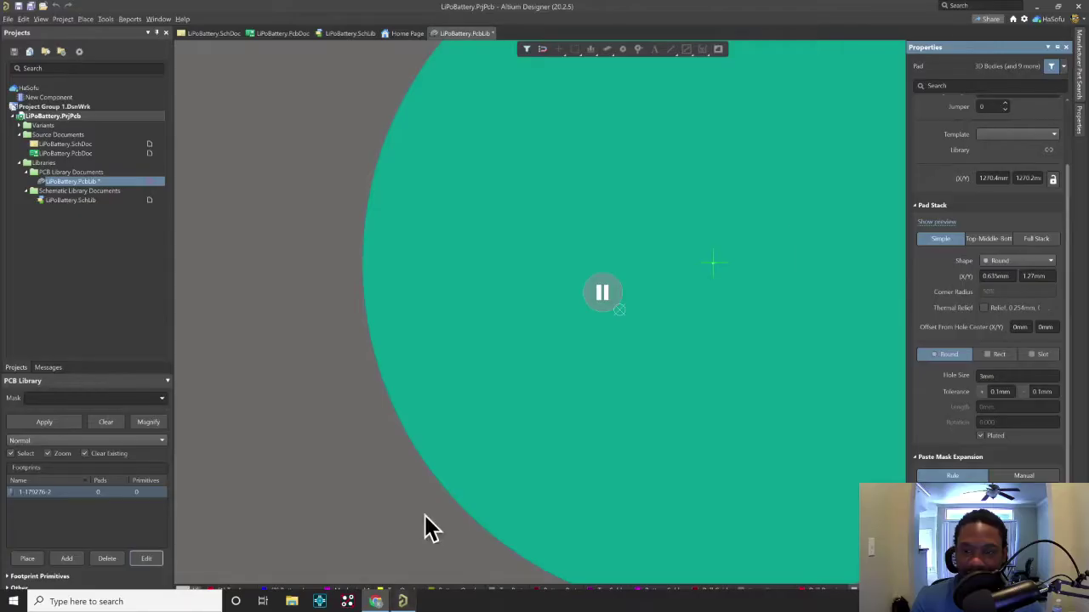
{"action": "key", "text": "Tab"}
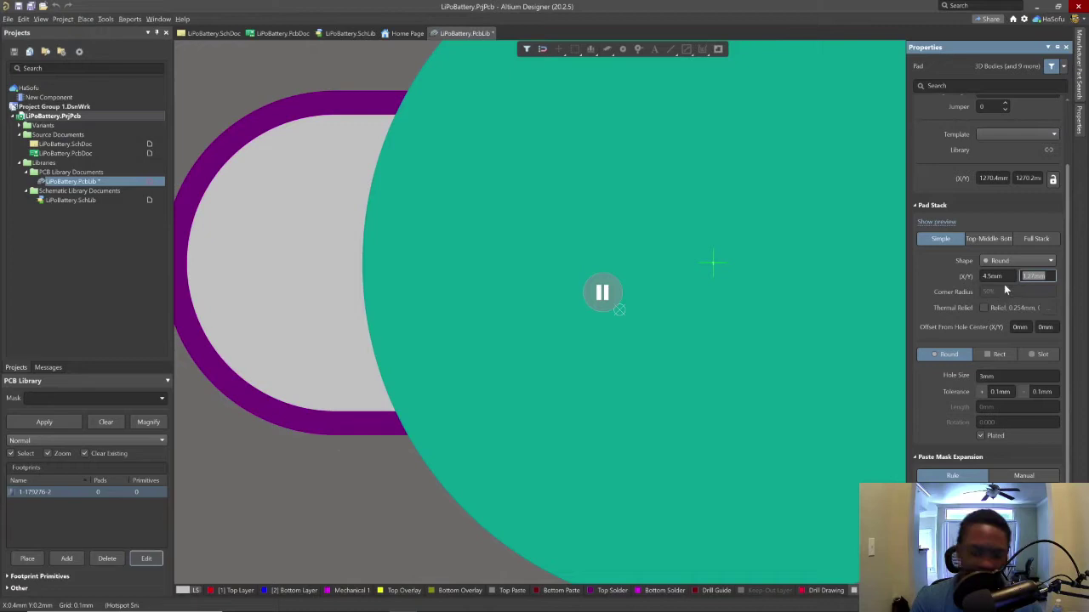
{"action": "type", "text": "4.5m"}
{"action": "key", "text": "Return"}
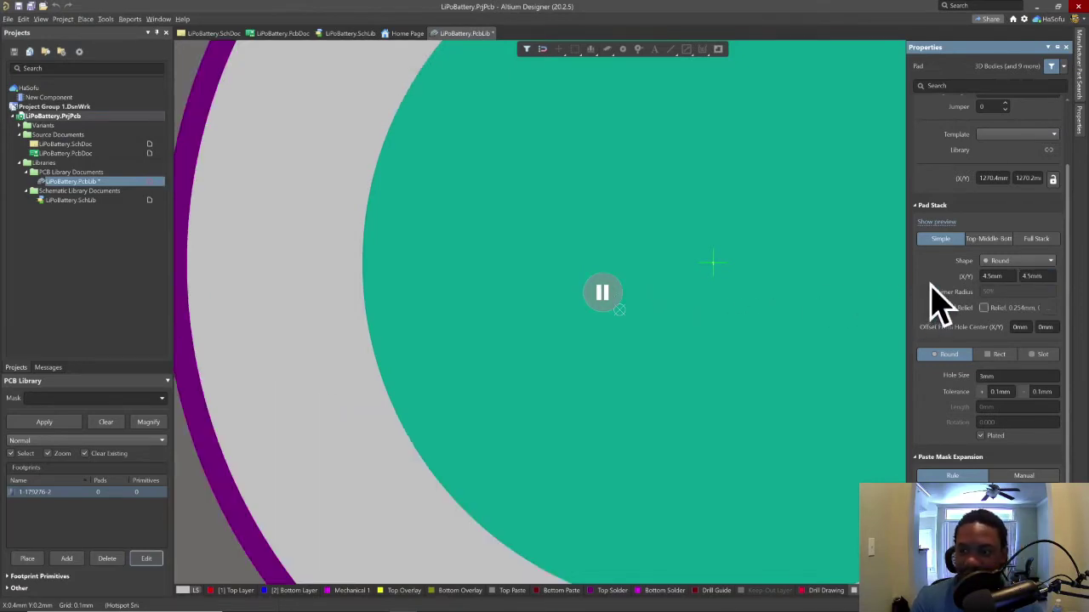
Step: Resume placement and place pad 1 at the footprint's origin
{"action": "left_click", "coordinate": [601, 293]}
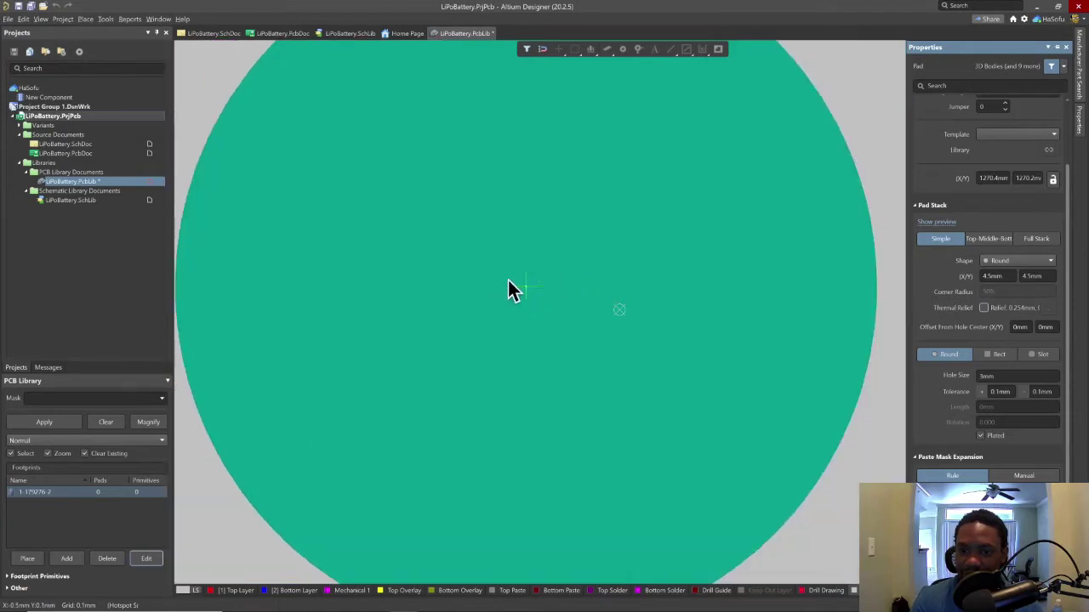
{"action": "scroll", "coordinate": [556, 296], "scroll_direction": "up", "scroll_amount": 3, "text": "ctrl"}
{"action": "scroll", "coordinate": [556, 296], "scroll_direction": "down", "scroll_amount": 2, "text": "ctrl"}
{"action": "scroll", "coordinate": [558, 301], "scroll_direction": "down", "scroll_amount": 5, "text": "ctrl"}
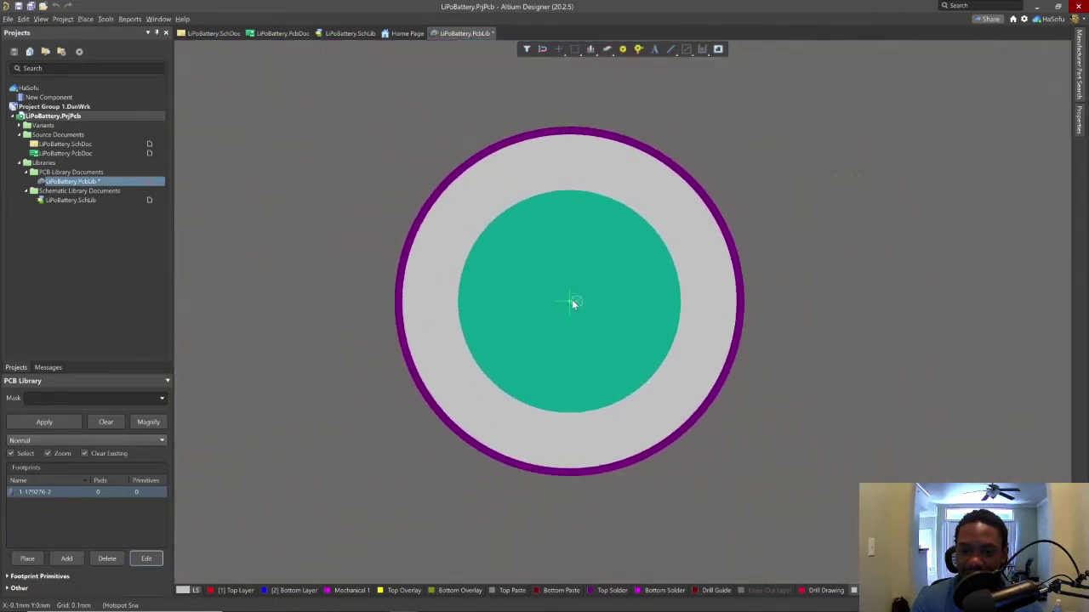
{"action": "key", "text": "Escape"}
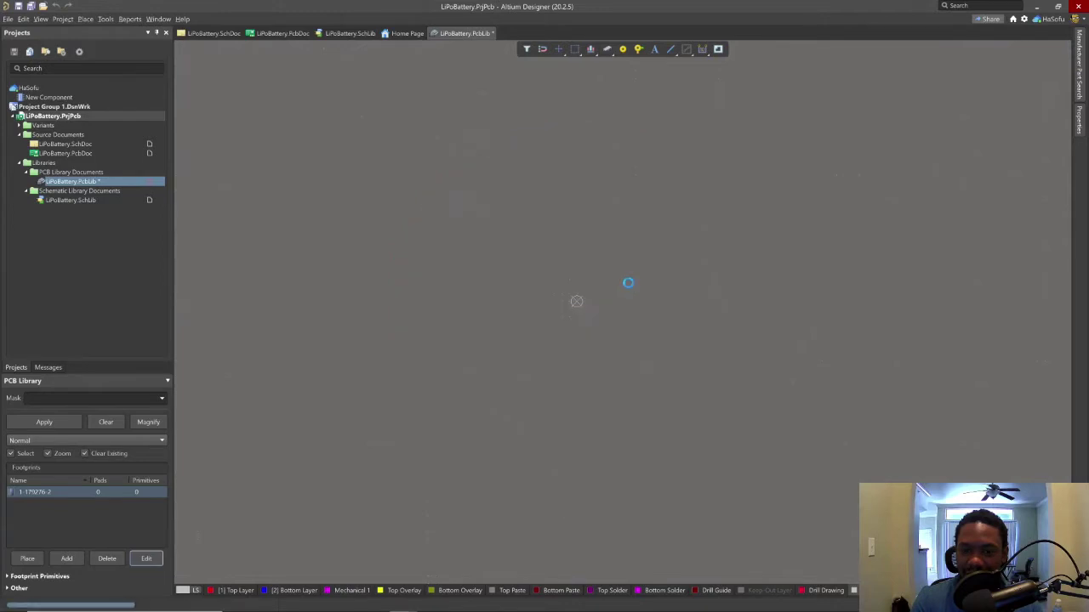
{"action": "key", "text": "ctrl+z"}
{"action": "scroll", "coordinate": [628, 287], "scroll_direction": "down", "scroll_amount": 2, "text": "ctrl"}
{"action": "scroll", "coordinate": [628, 288], "scroll_direction": "down", "scroll_amount": 3, "text": "ctrl"}
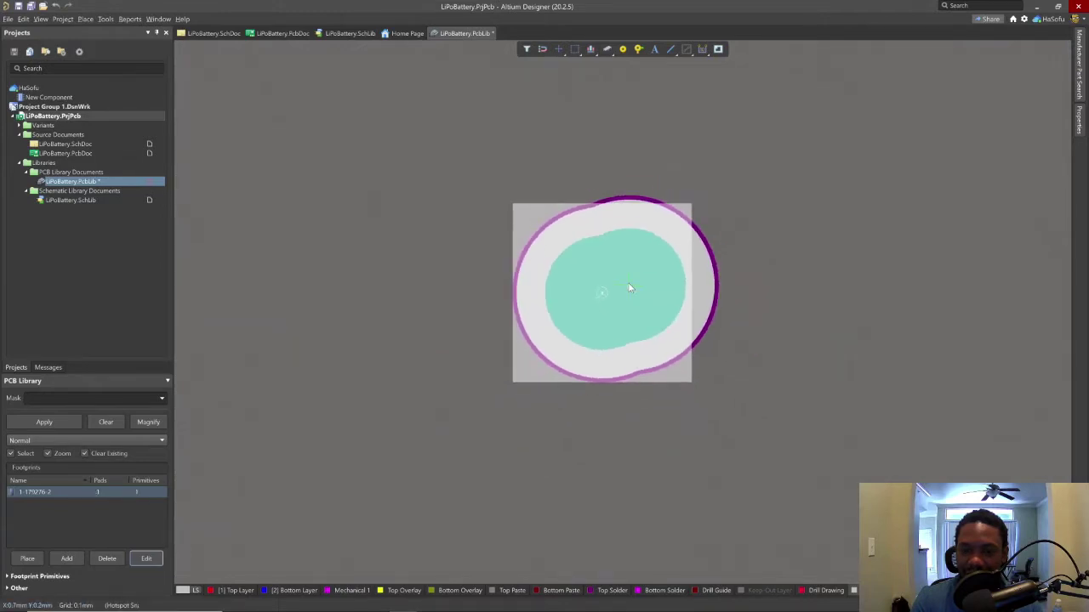
Step: Open the next pad's properties, then check the spacing of the two 3 mm holes in the browser's connector drawing and return to Altium Designer
{"action": "left_click_drag", "start_coordinate": [737, 294], "coordinate": [737, 212]}
{"action": "key", "text": "Tab"}
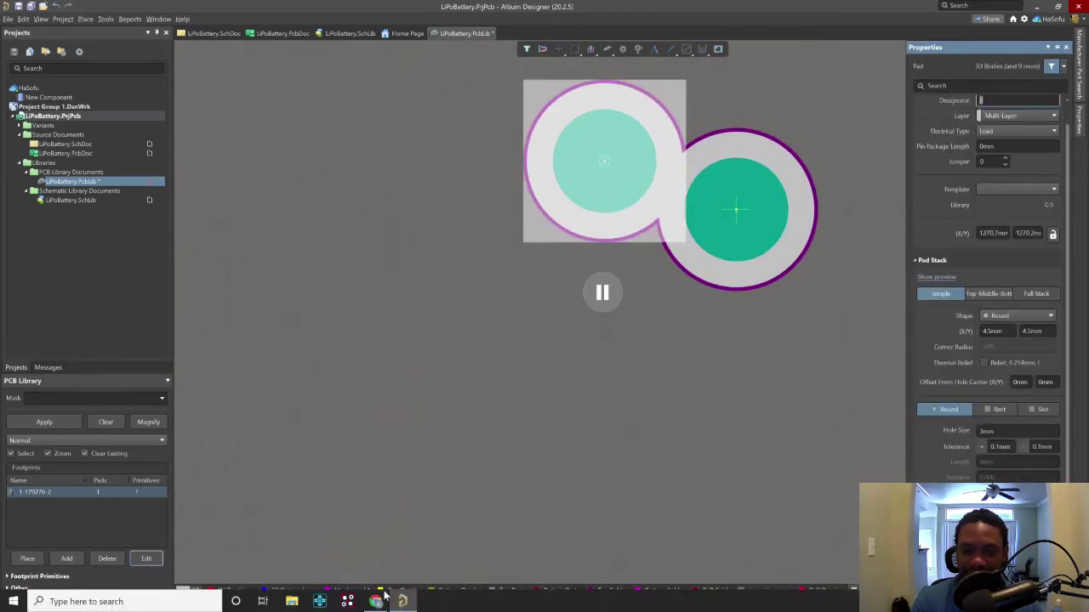
{"action": "left_click", "coordinate": [376, 601]}
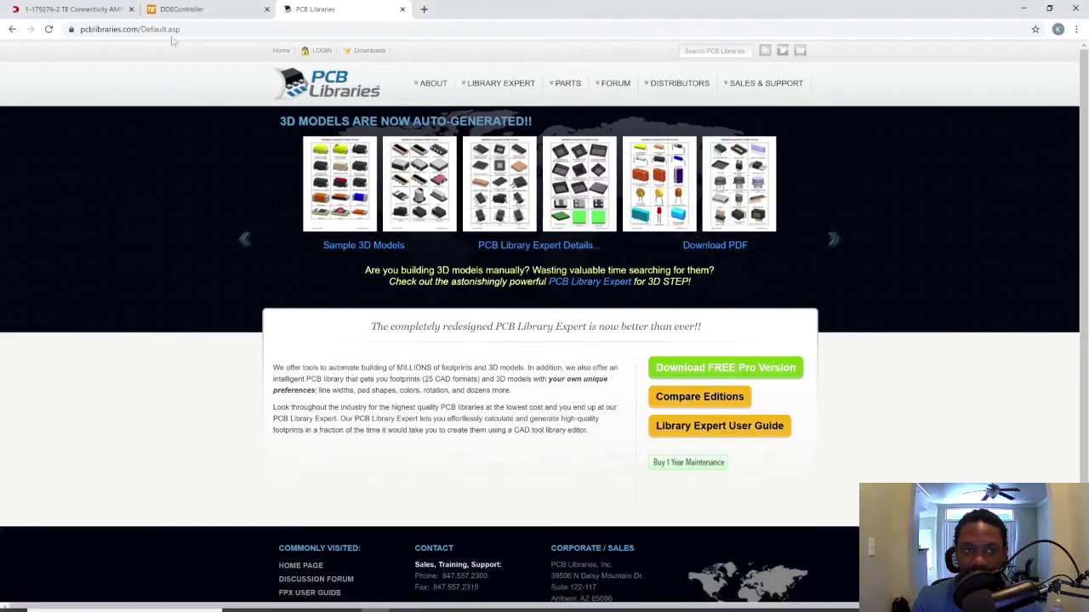
{"action": "left_click", "coordinate": [181, 8]}
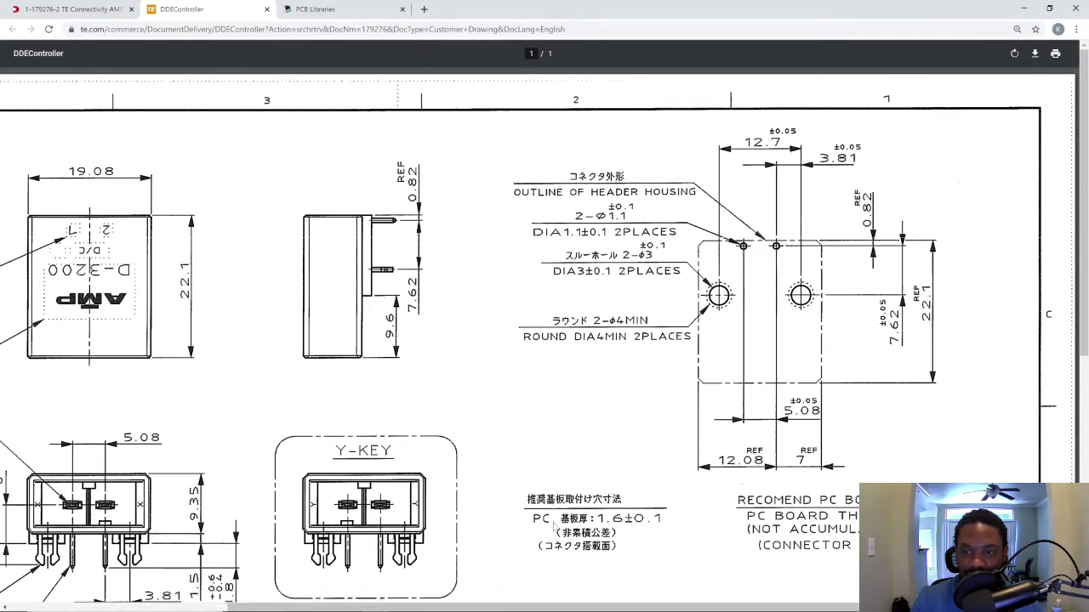
{"action": "left_click", "coordinate": [403, 606]}
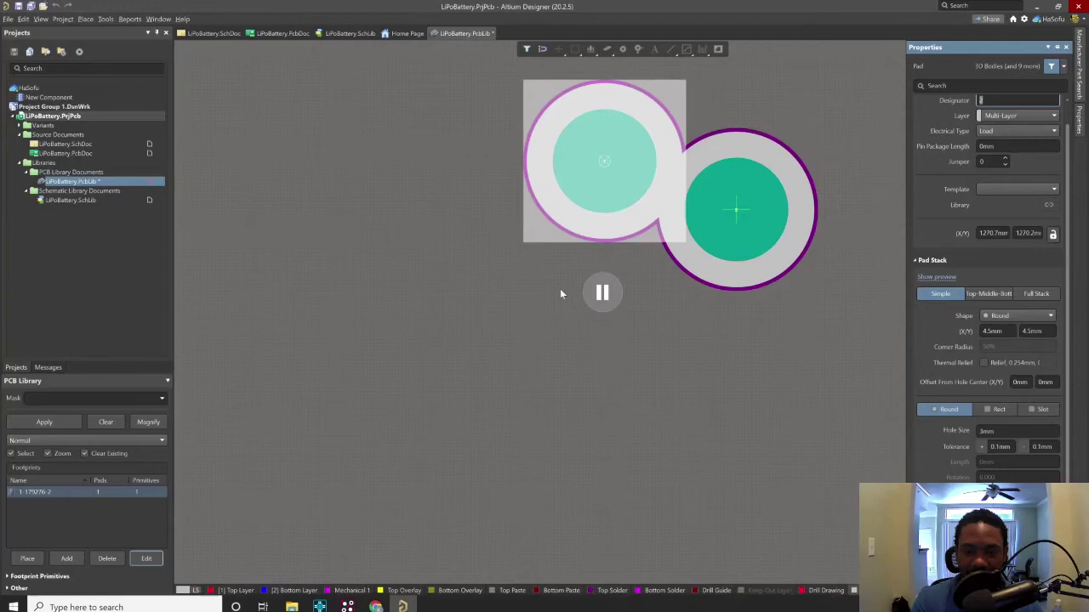
{"action": "left_click", "coordinate": [601, 291]}
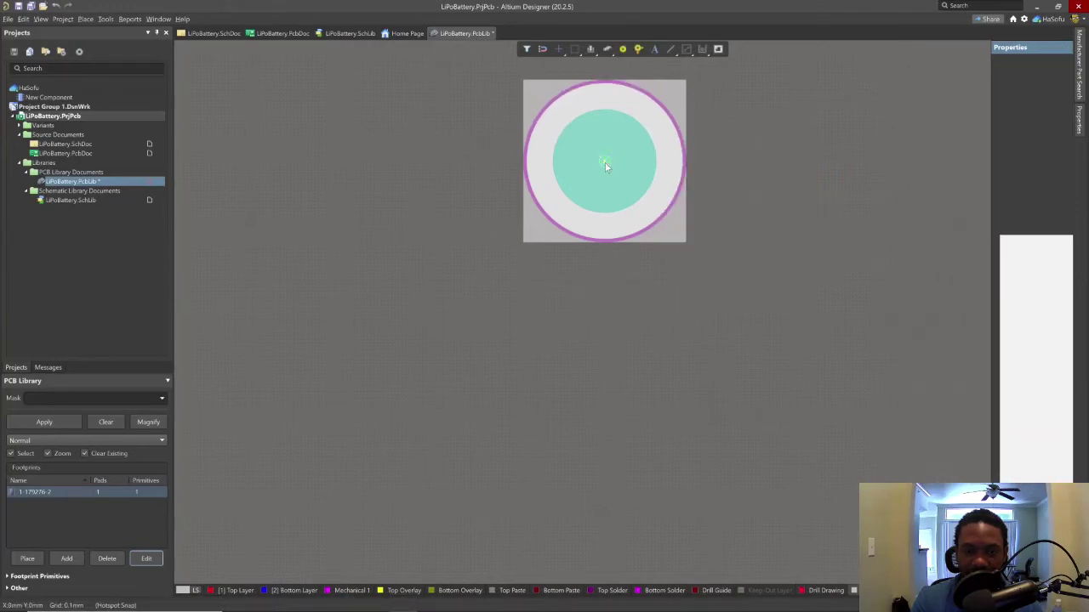
Step: Place pad 2 to the right of pad 1, at about X 7.2 mm and Y -0.1 mm, and end placement
{"action": "scroll", "coordinate": [605, 162], "scroll_direction": "down", "scroll_amount": 2, "text": "ctrl"}
{"action": "key", "text": "ctrl+v"}
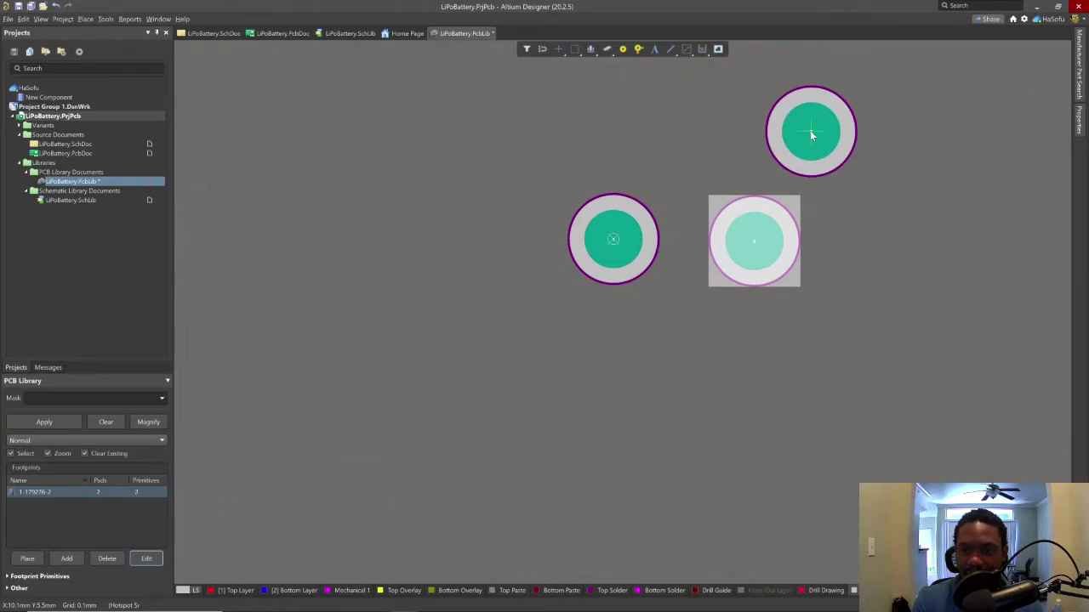
{"action": "right_click", "coordinate": [811, 136]}
Step: Set pad 2's location to X 12.7 mm and Y 0 mm, and save the footprint library
{"action": "left_click_drag", "start_coordinate": [766, 228], "coordinate": [770, 228]}
{"action": "left_click", "coordinate": [1078, 119]}
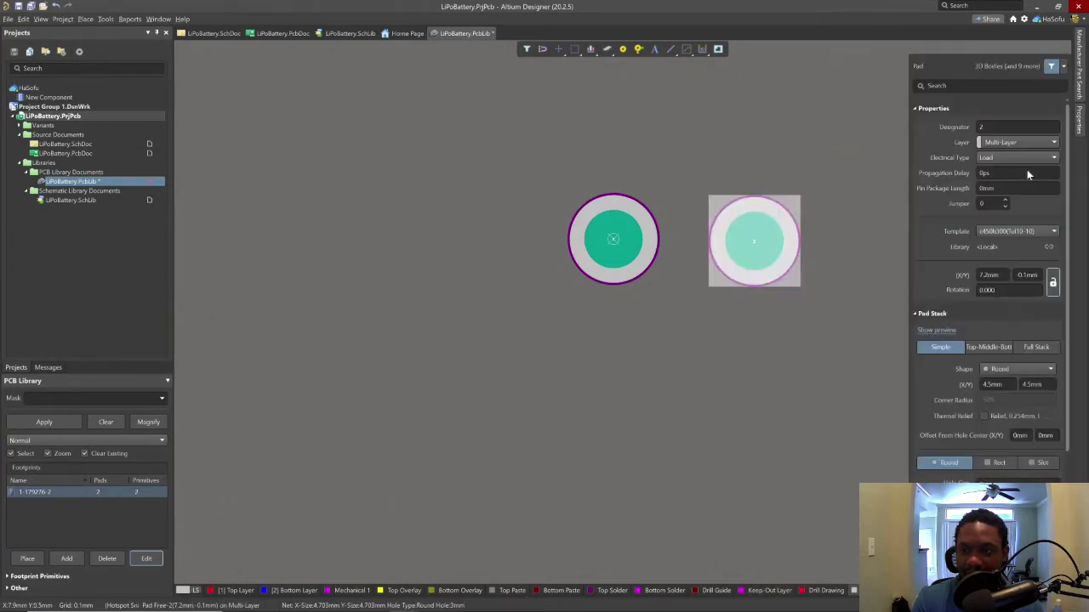
{"action": "left_click", "coordinate": [1004, 275]}
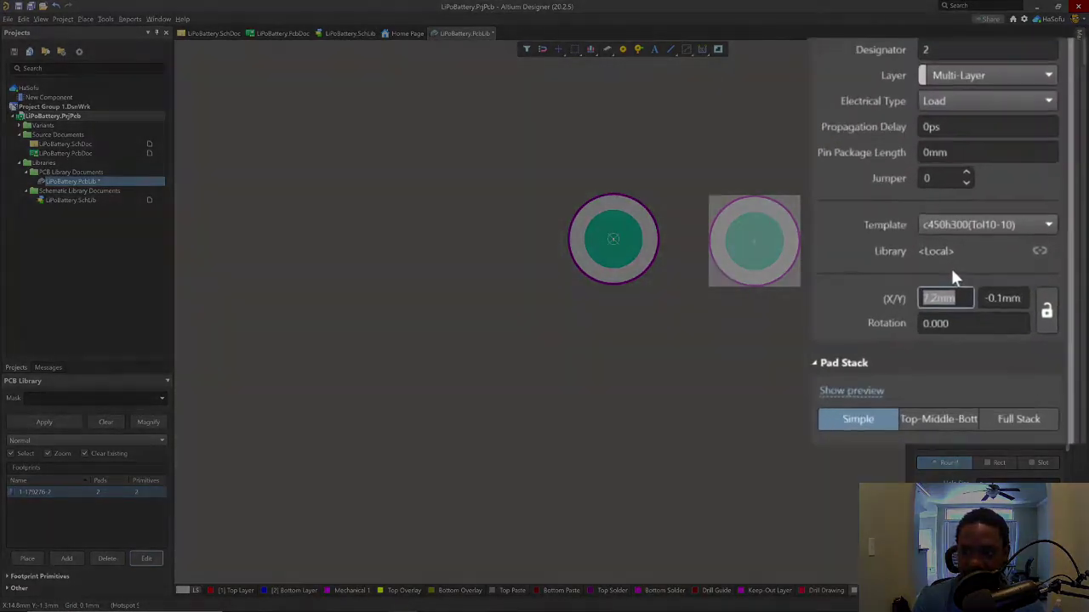
{"action": "type", "text": "12.7"}
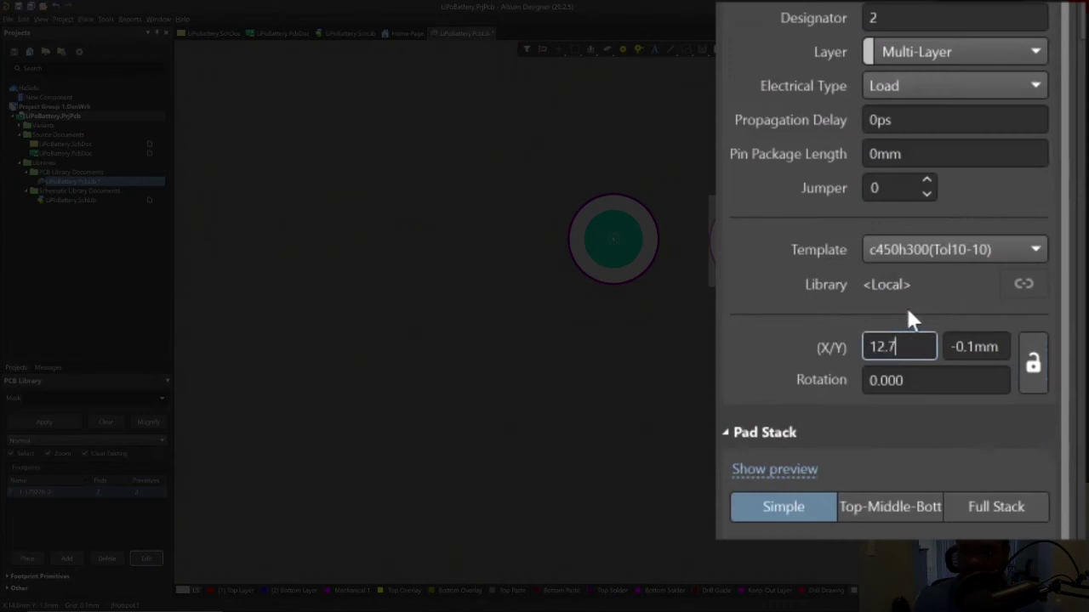
{"action": "key", "text": "Tab"}
{"action": "type", "text": "0"}
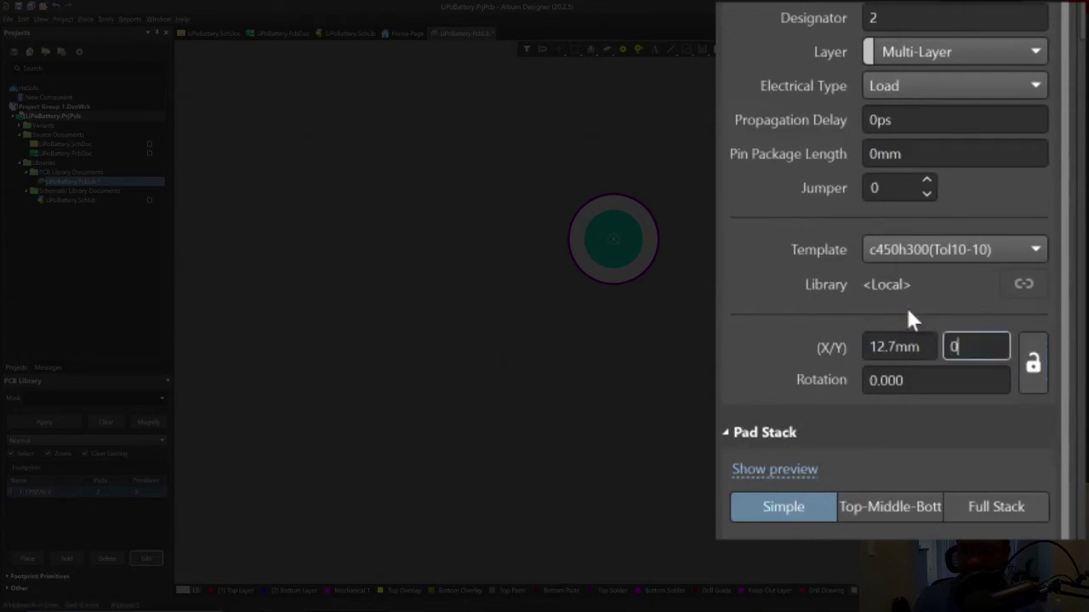
{"action": "key", "text": "Tab"}
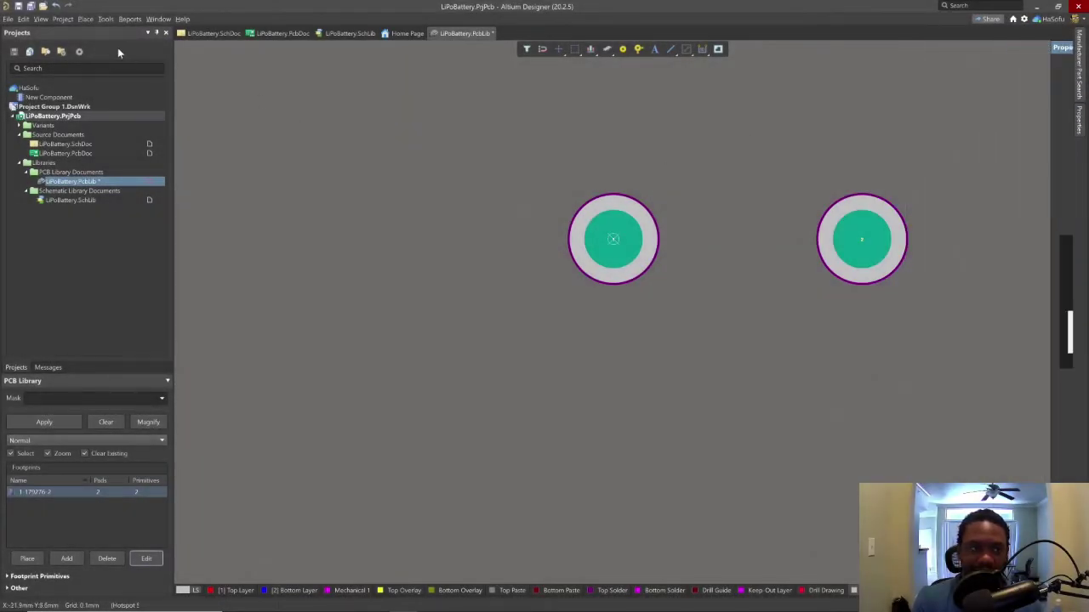
{"action": "left_click", "coordinate": [18, 6]}
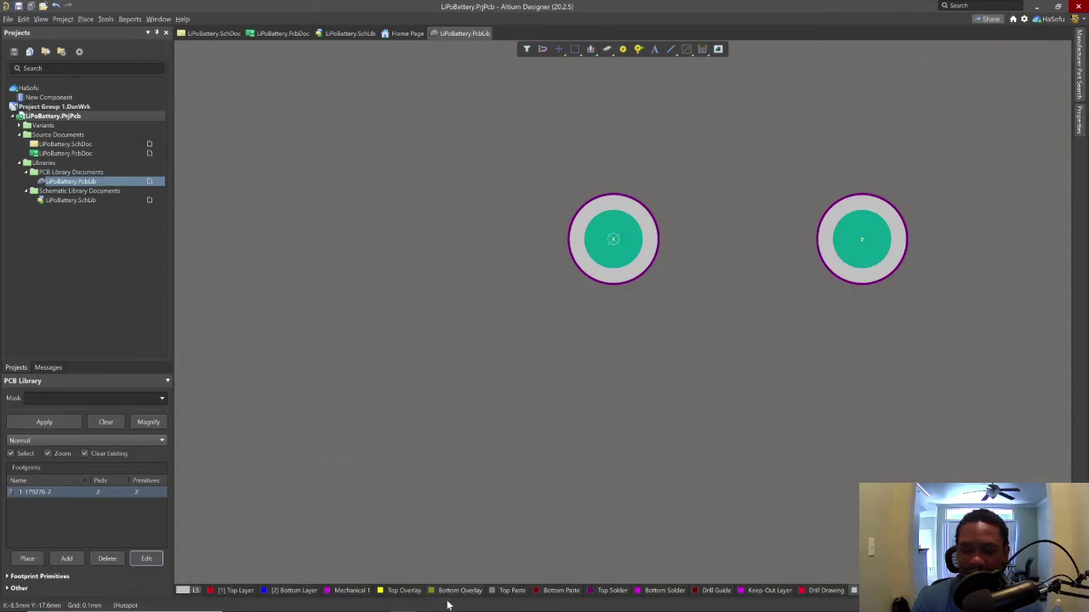
Step: Consult the connector drawing in the browser, then start a new pad in Altium Designer and clear its designator
{"action": "left_click", "coordinate": [375, 601]}
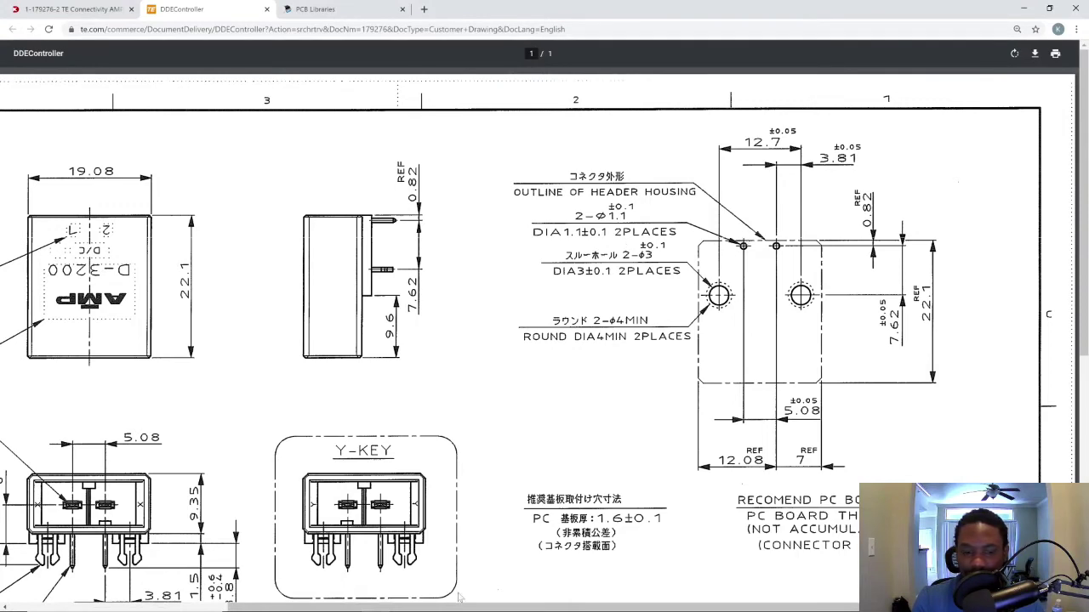
{"action": "left_click", "coordinate": [407, 602]}
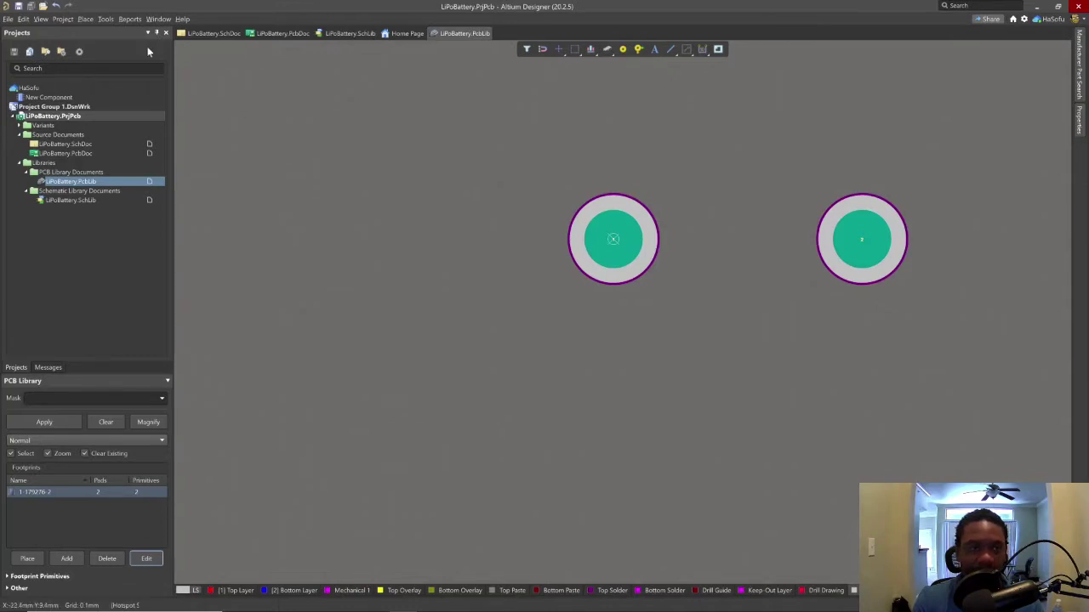
{"action": "left_click", "coordinate": [86, 20]}
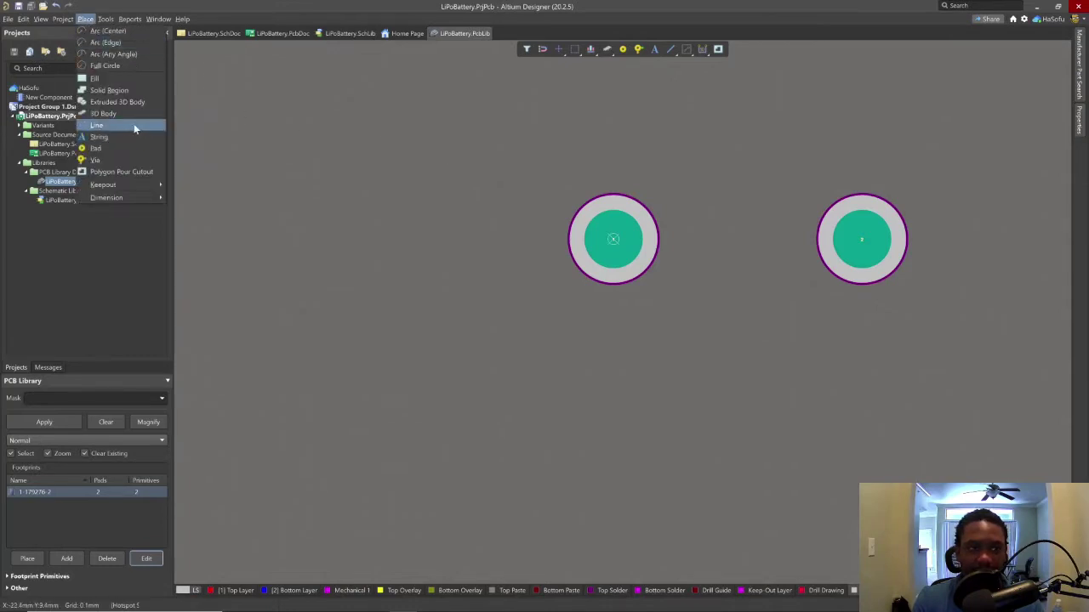
{"action": "left_click", "coordinate": [130, 148]}
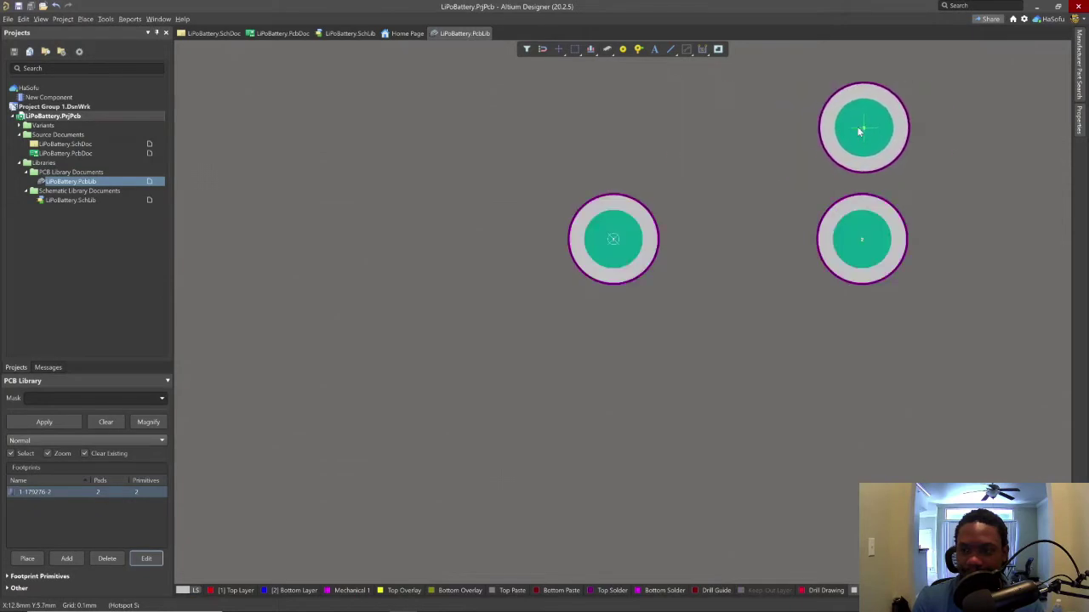
{"action": "key", "text": "Tab"}
{"action": "left_click", "coordinate": [979, 127]}
{"action": "key", "text": "BackSpace"}
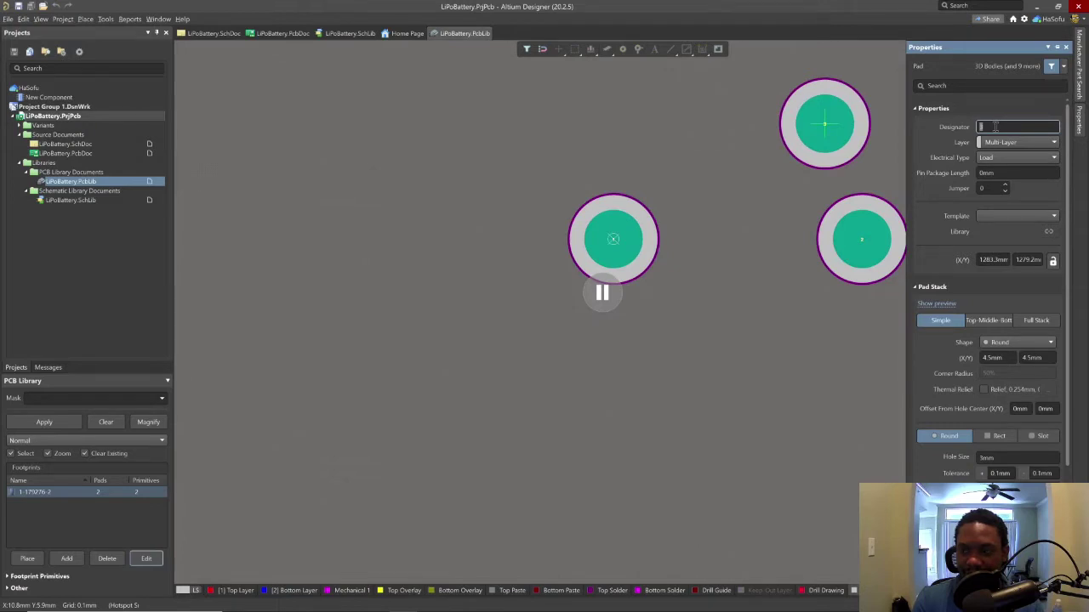
{"action": "key", "text": "BackSpace"}
{"action": "key", "text": "Tab"}
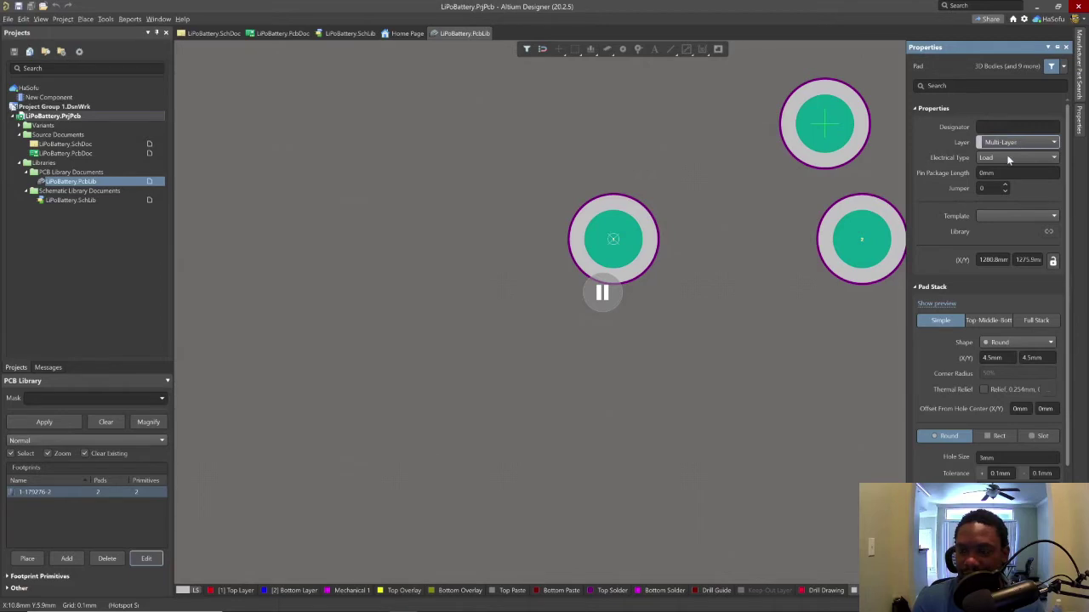
Step: Keep the new pad's electrical type as Load and set its round hole size to 1.1 mm
{"action": "left_click", "coordinate": [998, 159]}
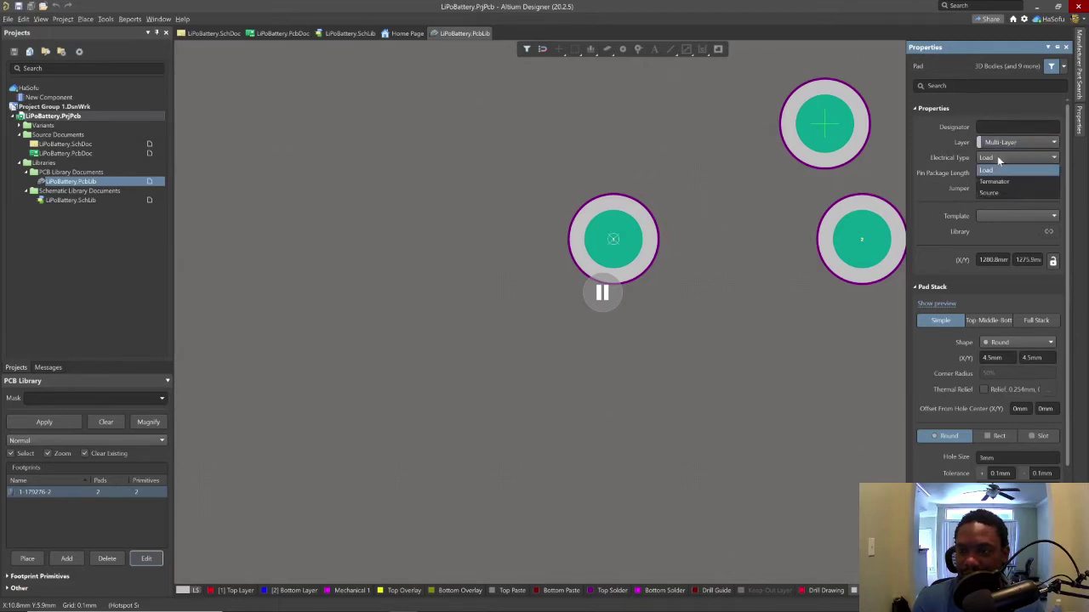
{"action": "scroll", "coordinate": [978, 368], "scroll_direction": "down", "scroll_amount": 4}
{"action": "left_click", "coordinate": [1010, 306]}
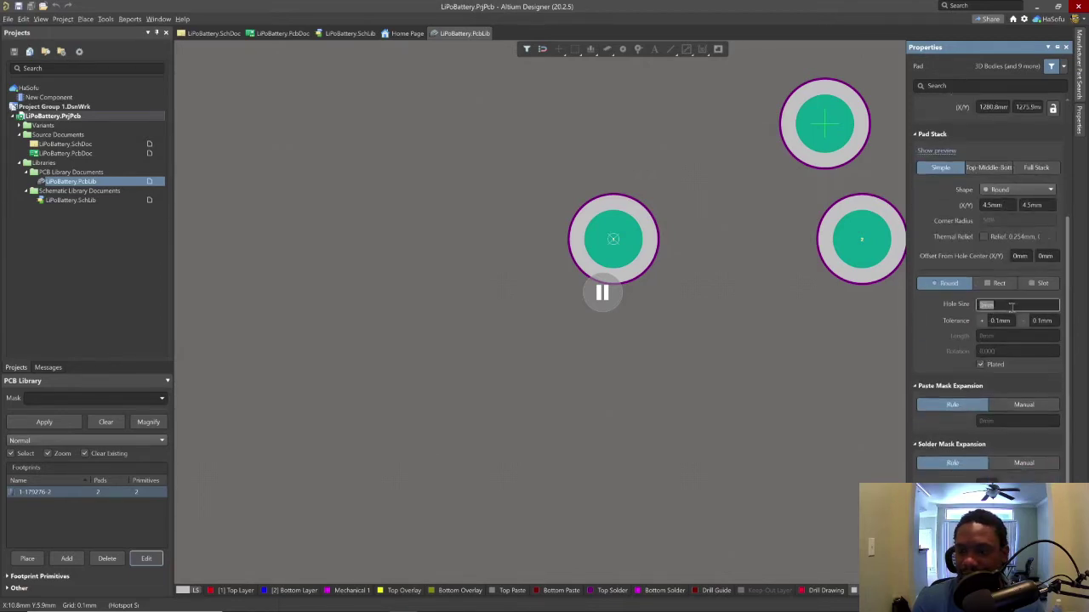
{"action": "type", "text": "1.1"}
{"action": "key", "text": "Tab"}
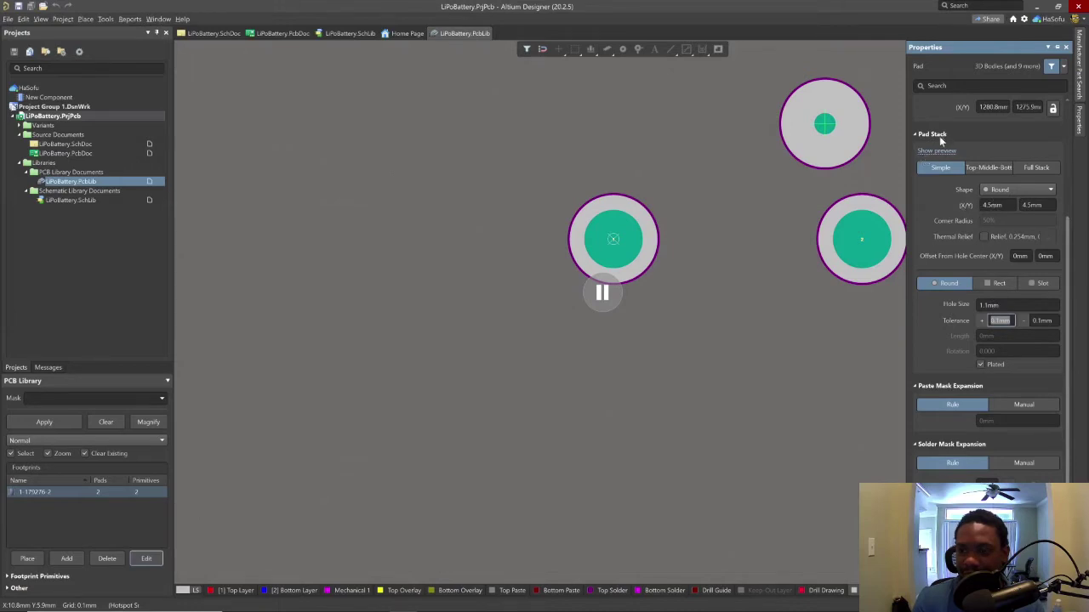
Step: Set the new pad's X and Y size to 1.65 mm
{"action": "left_click", "coordinate": [997, 205]}
{"action": "type", "text": "1.6"}
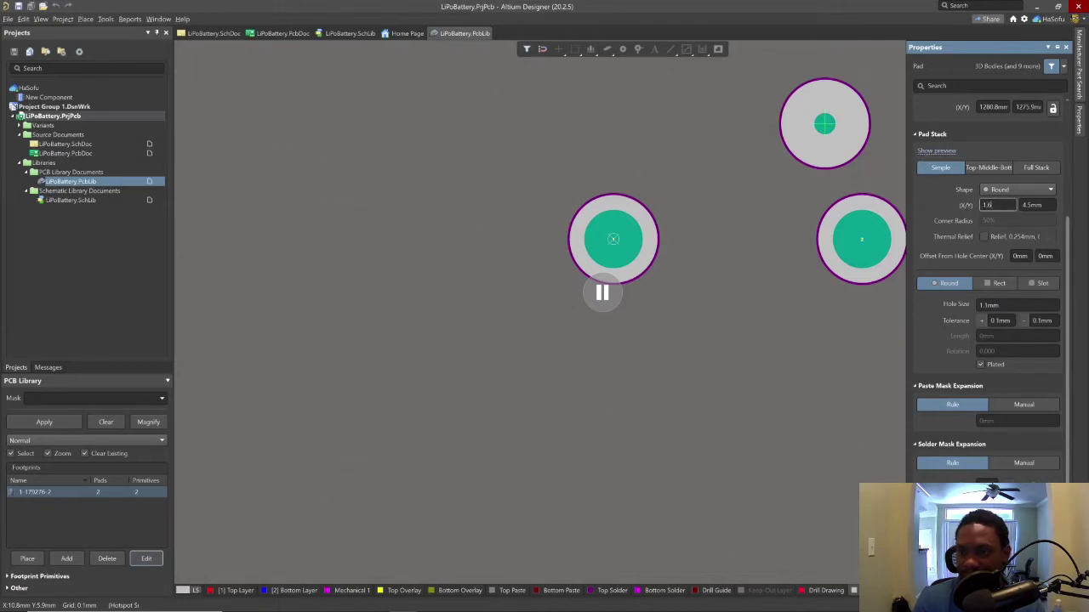
{"action": "type", "text": "5"}
{"action": "key", "text": "Tab"}
{"action": "type", "text": "1.65"}
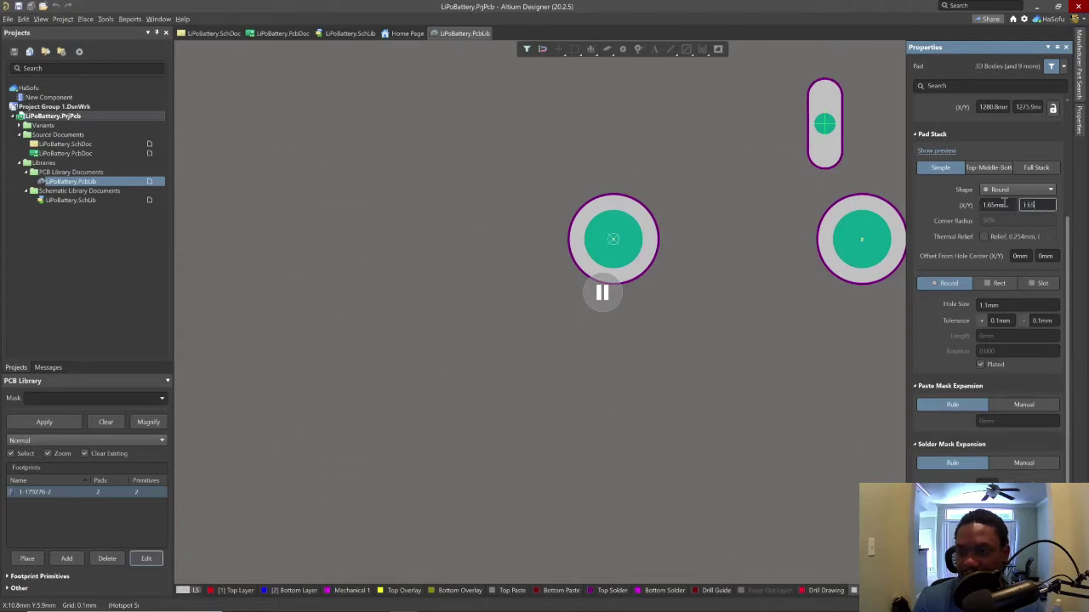
{"action": "key", "text": "Return"}
{"action": "scroll", "coordinate": [966, 229], "scroll_direction": "up", "scroll_amount": 3}
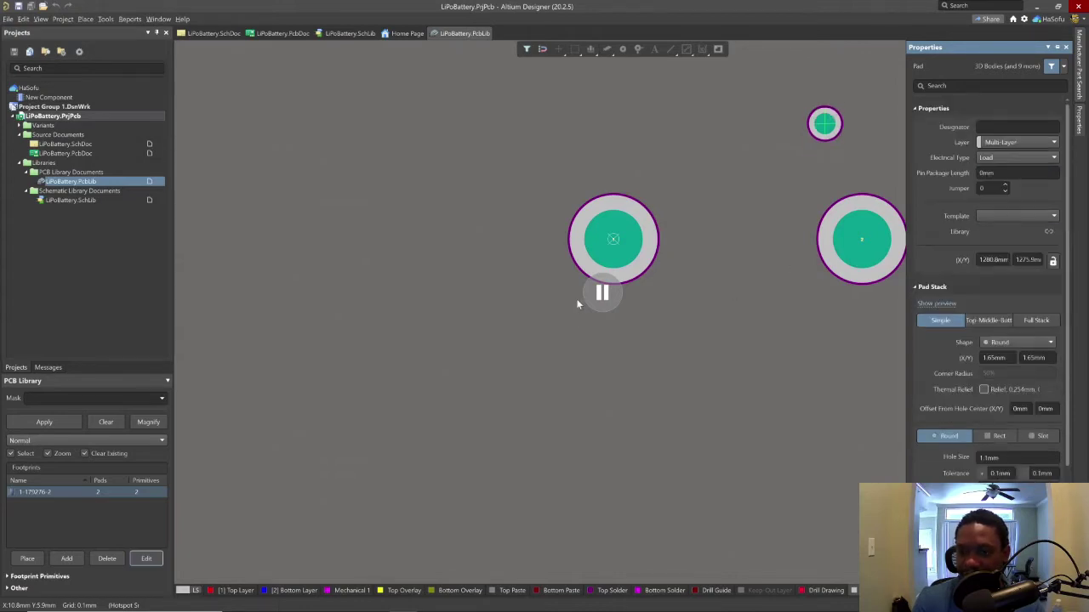
Step: Place two of the small pads side by side above the large pads, the left one at about X 4 mm and Y 5.4 mm
{"action": "left_click_drag", "start_coordinate": [824, 124], "coordinate": [693, 133]}
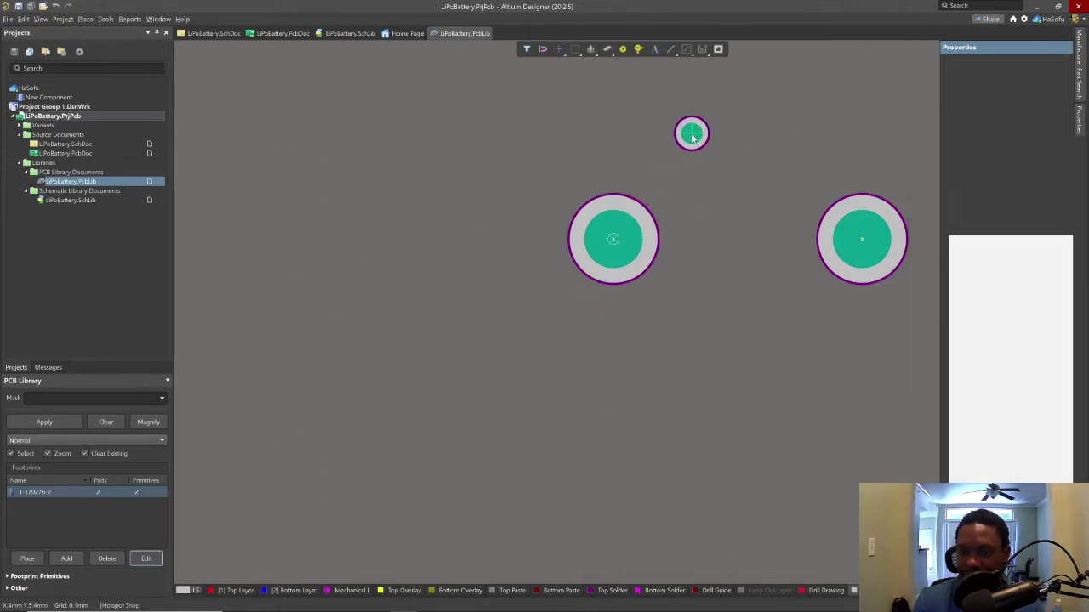
{"action": "key", "text": "ctrl+v"}
{"action": "left_click", "coordinate": [763, 132]}
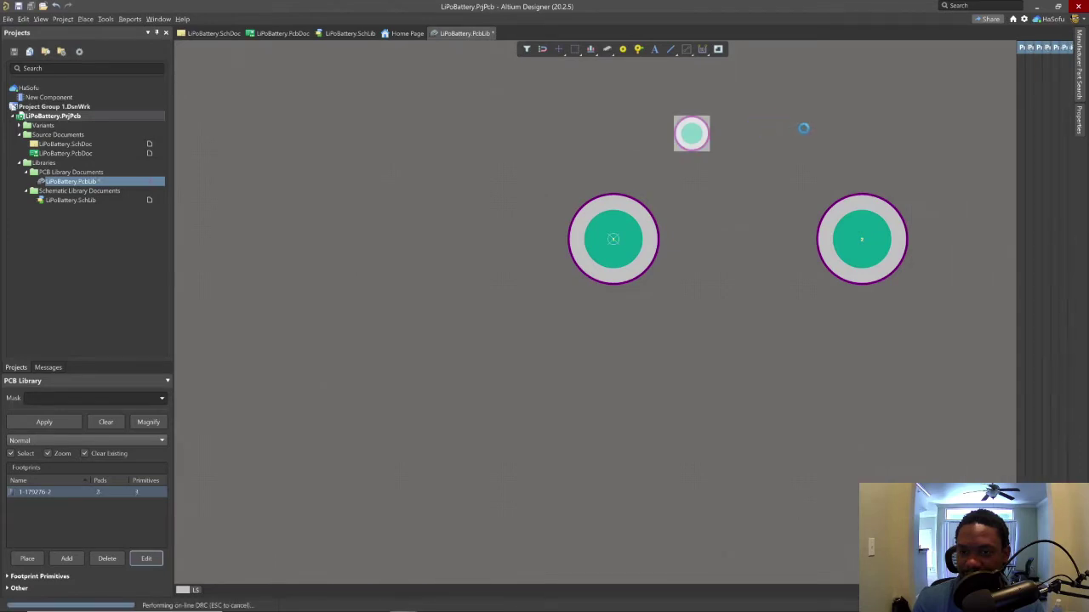
Step: Select the left small pad and set its X position to 3.81 mm, consulting the connector drawing in the browser
{"action": "left_click", "coordinate": [694, 185]}
{"action": "left_click", "coordinate": [690, 134]}
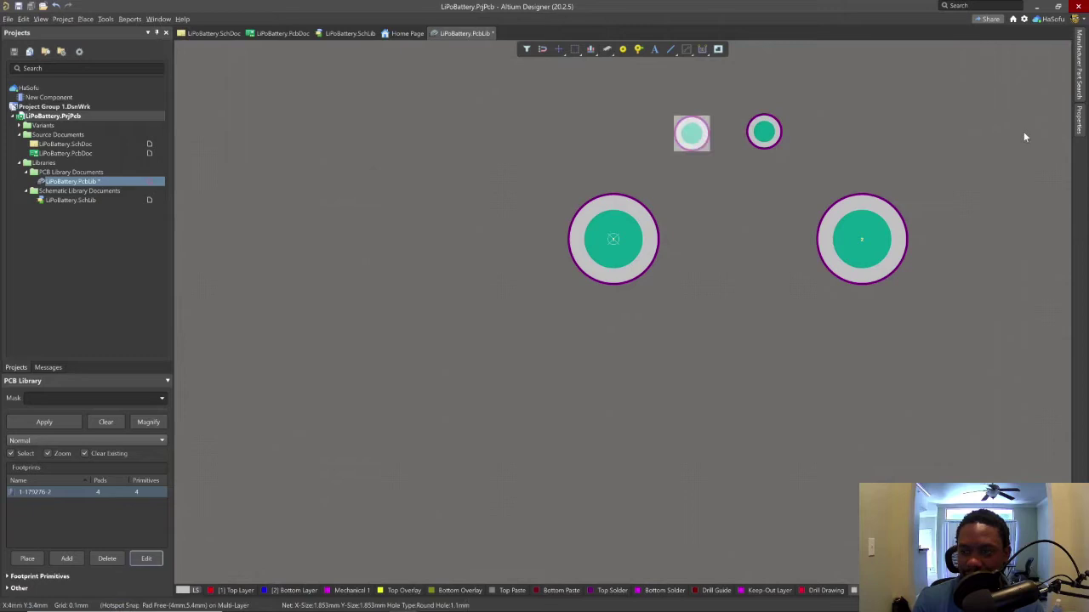
{"action": "mouse_move", "coordinate": [1079, 119]}
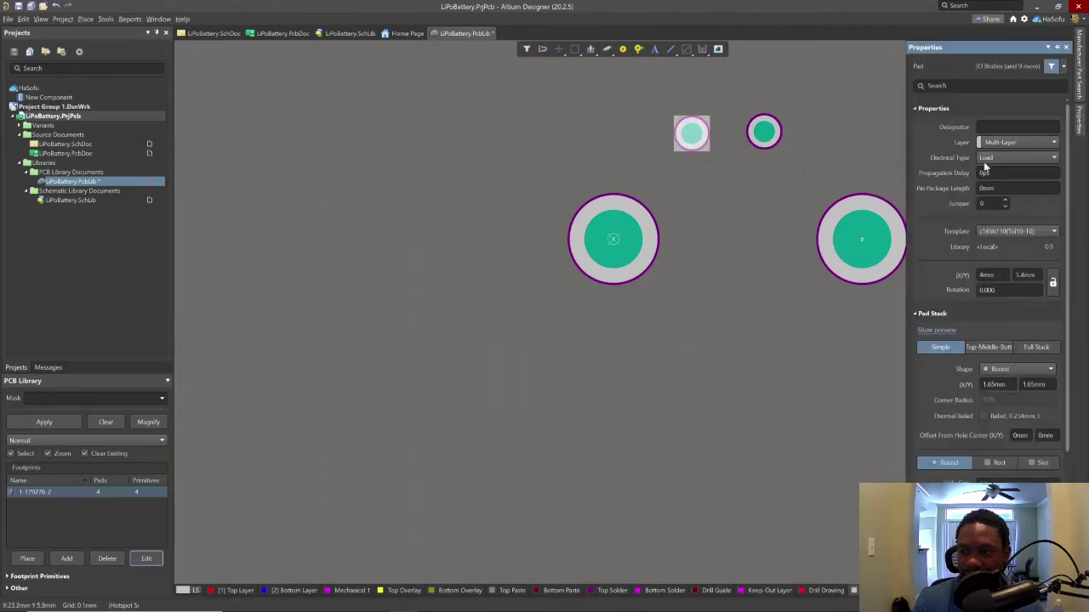
{"action": "left_click", "coordinate": [987, 274]}
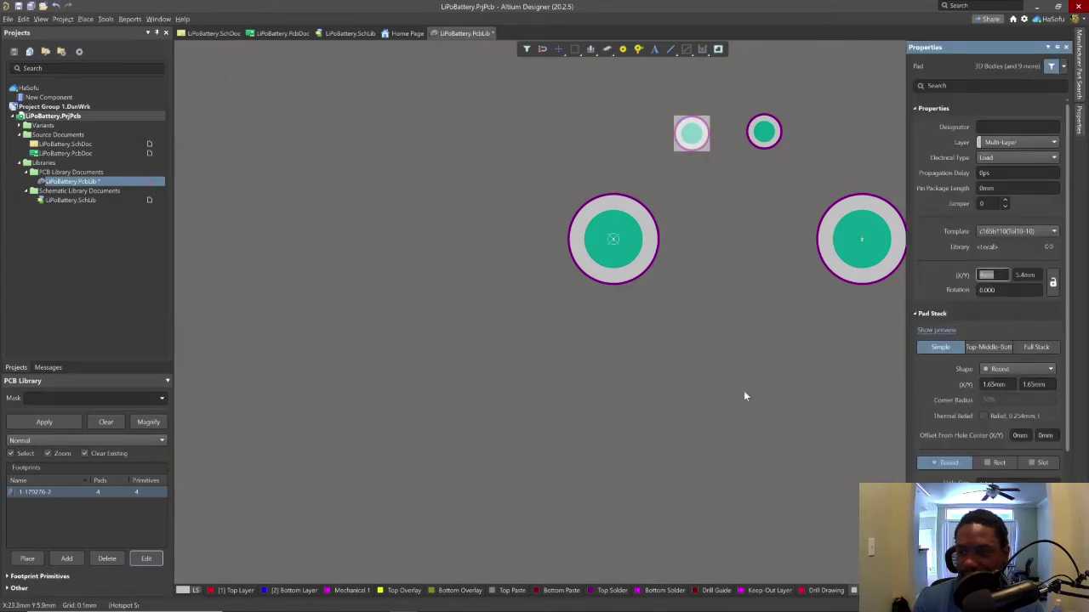
{"action": "mouse_move", "coordinate": [479, 605]}
{"action": "left_click", "coordinate": [384, 601]}
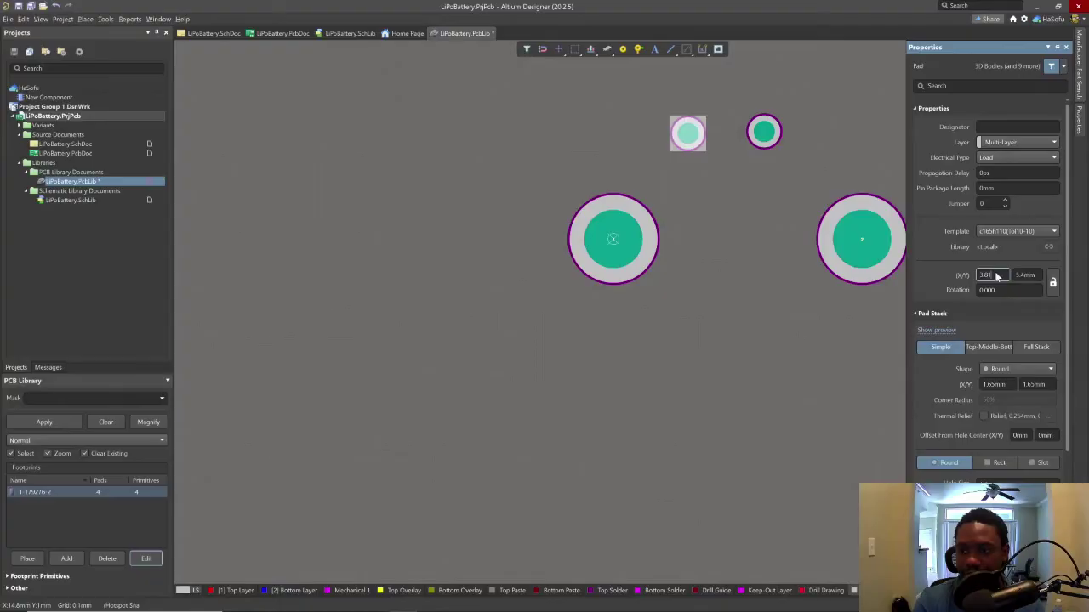
{"action": "key", "text": "Tab"}
Step: Set the left small pad's Y position to 7.62 mm according to the browser drawing, then lock the pad in Altium Designer
{"action": "type", "text": "00"}
{"action": "key", "text": "Tab"}
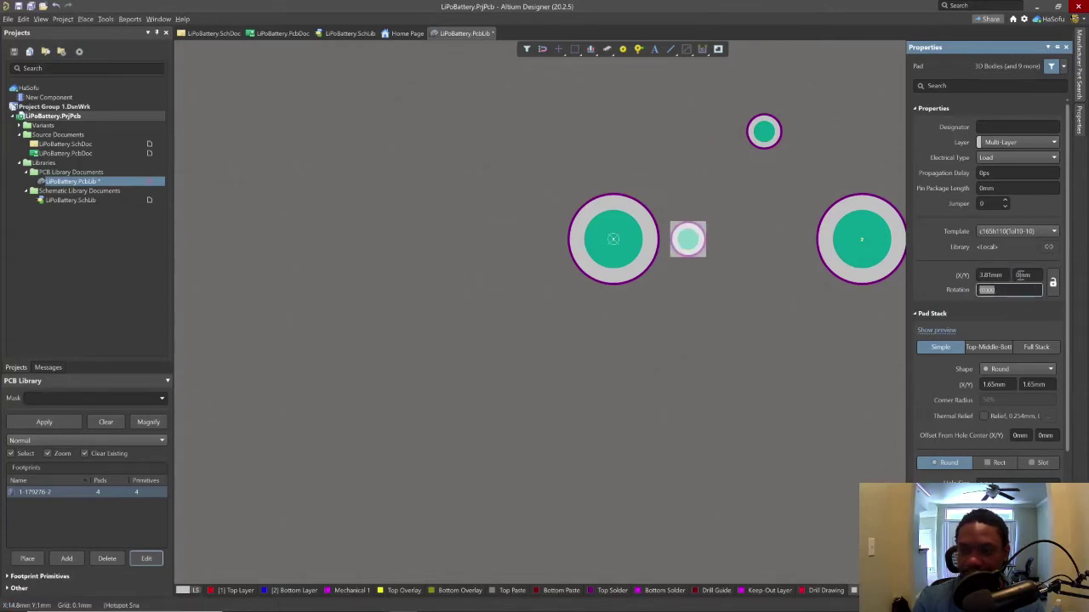
{"action": "key", "text": "shift+Tab"}
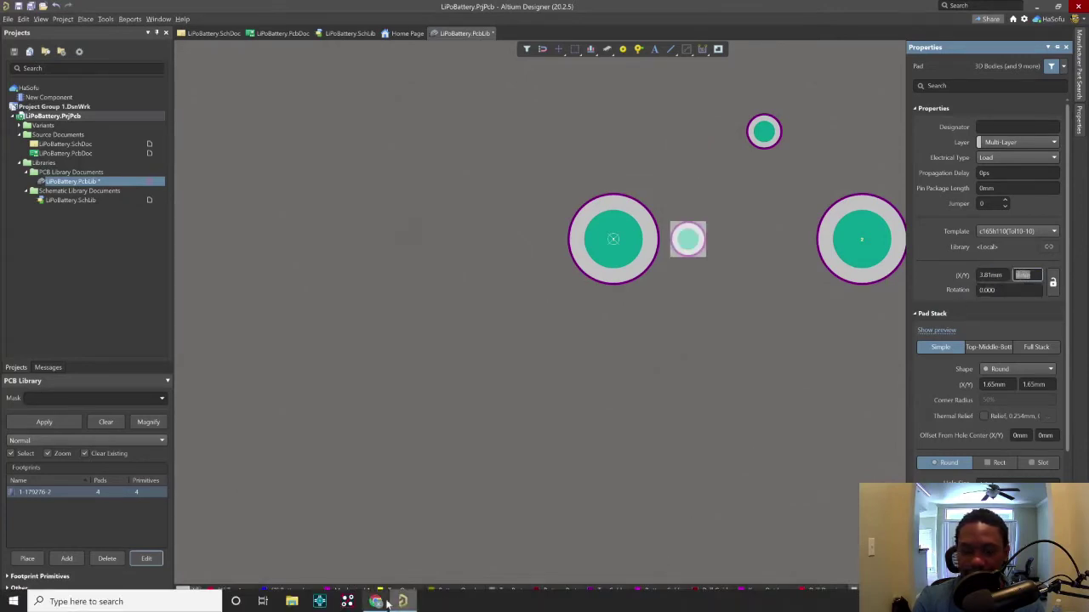
{"action": "left_click", "coordinate": [383, 602]}
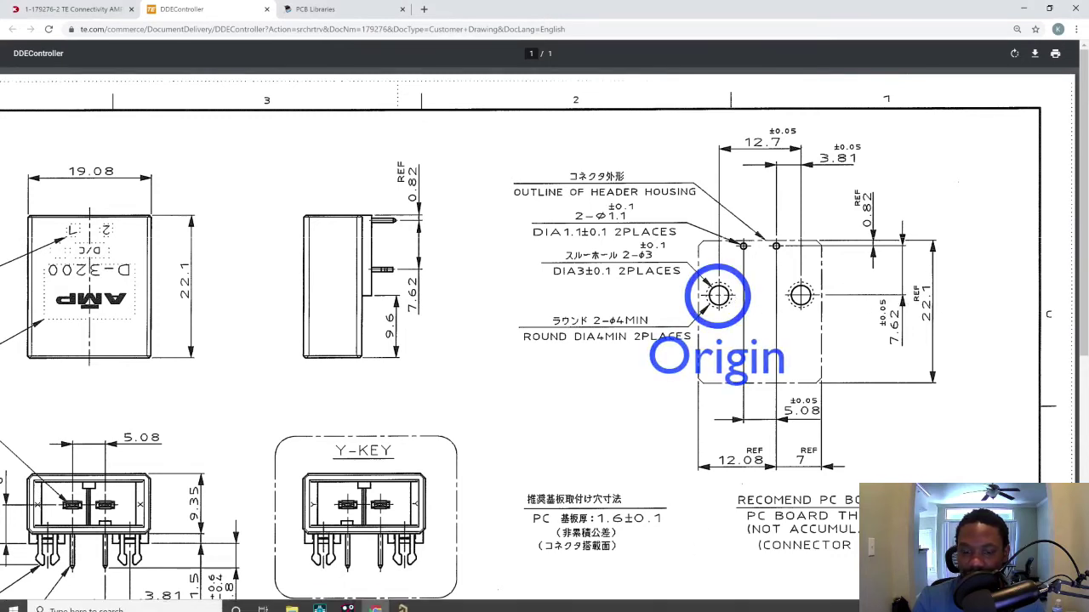
{"action": "left_click", "coordinate": [412, 602]}
{"action": "type", "text": "7.6"}
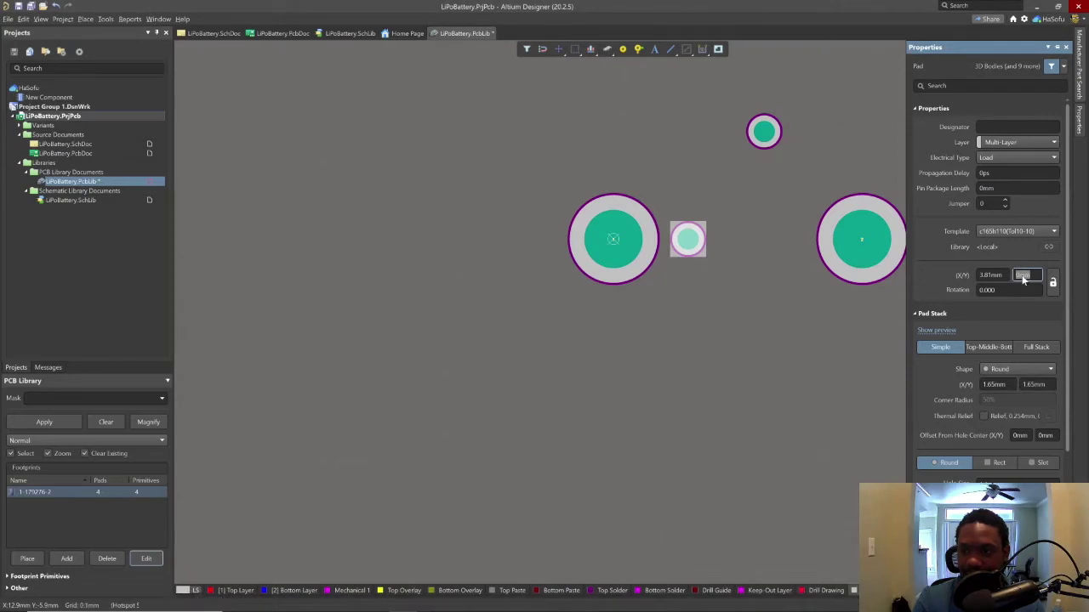
{"action": "type", "text": "2"}
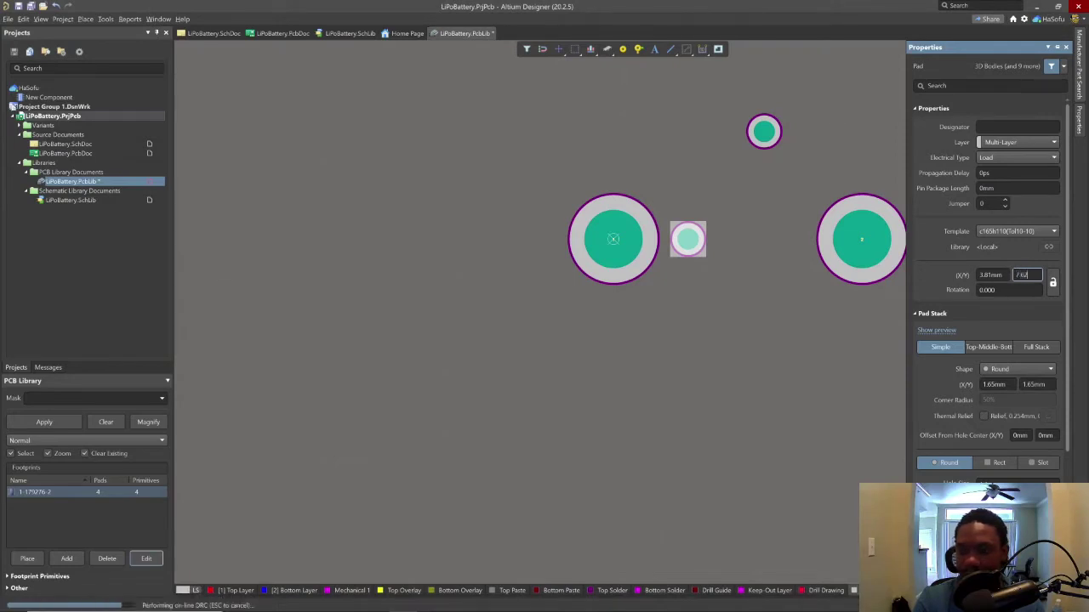
{"action": "key", "text": "Tab"}
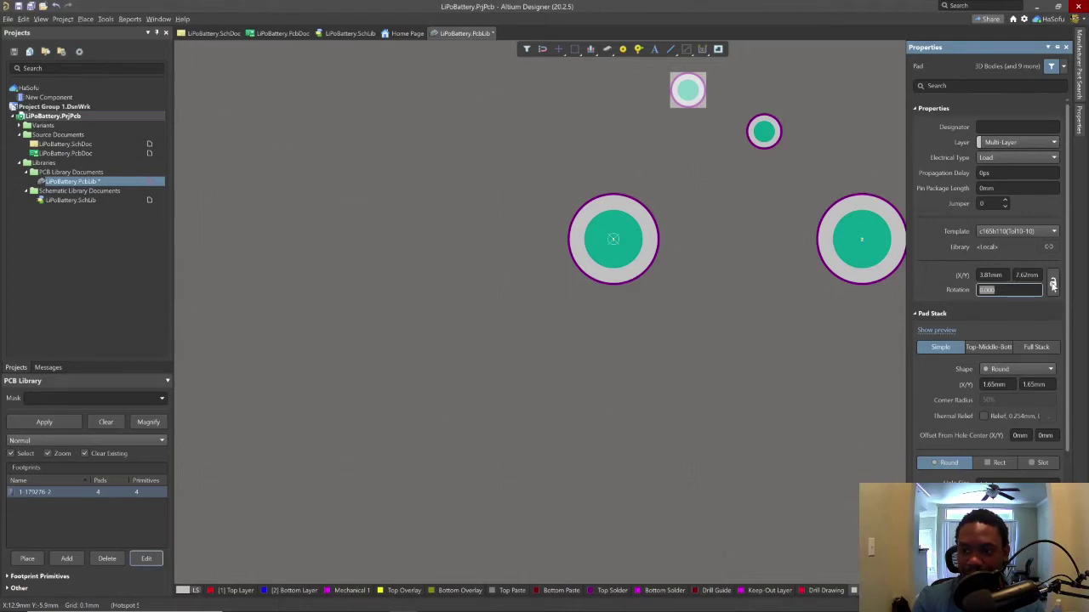
{"action": "left_click", "coordinate": [1052, 283]}
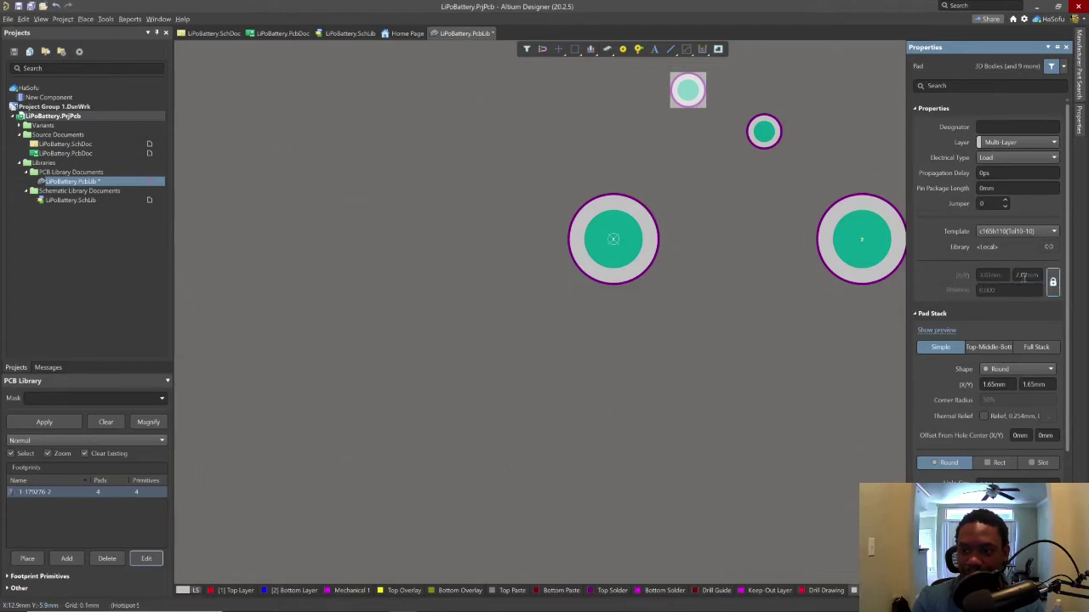
Step: Select the right small pad, keep its properties docked, and set its X position to 8.89 mm using the browser drawing's dimensions
{"action": "left_click", "coordinate": [773, 141]}
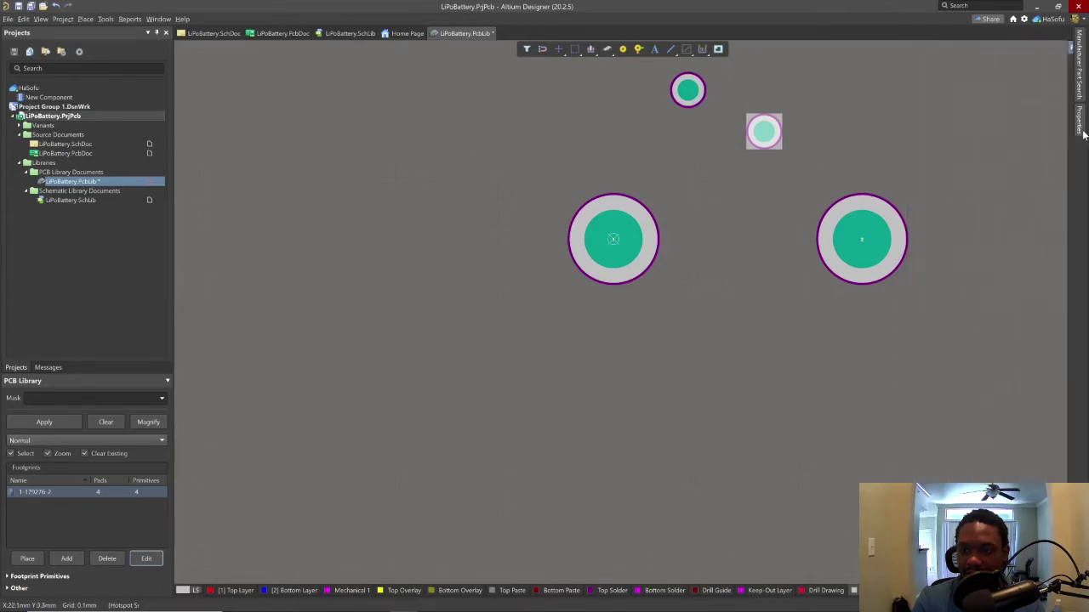
{"action": "mouse_move", "coordinate": [1081, 117]}
{"action": "left_click", "coordinate": [991, 277]}
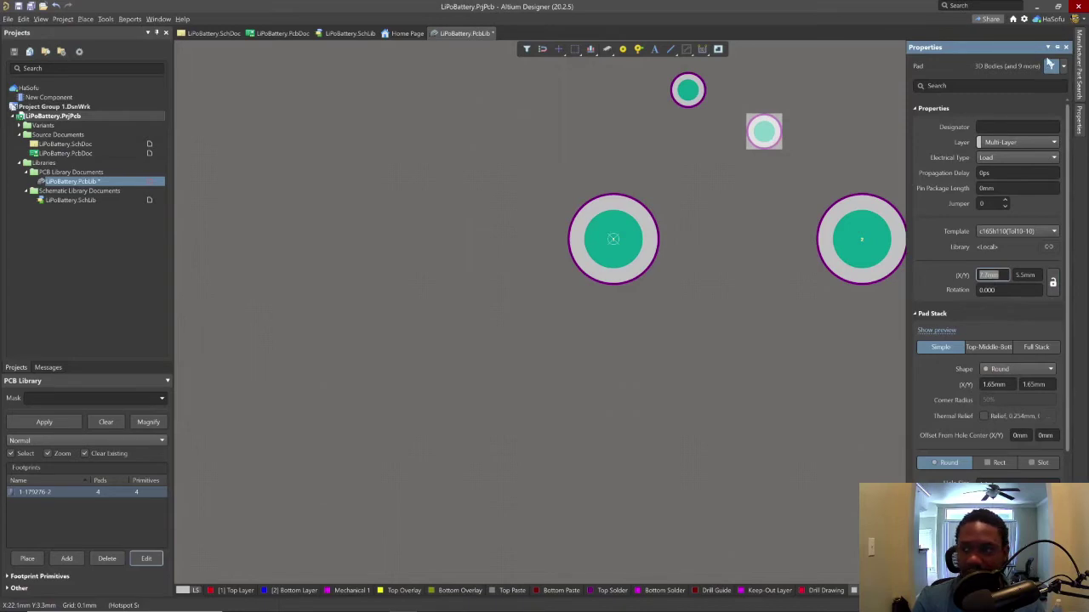
{"action": "left_click", "coordinate": [1055, 48]}
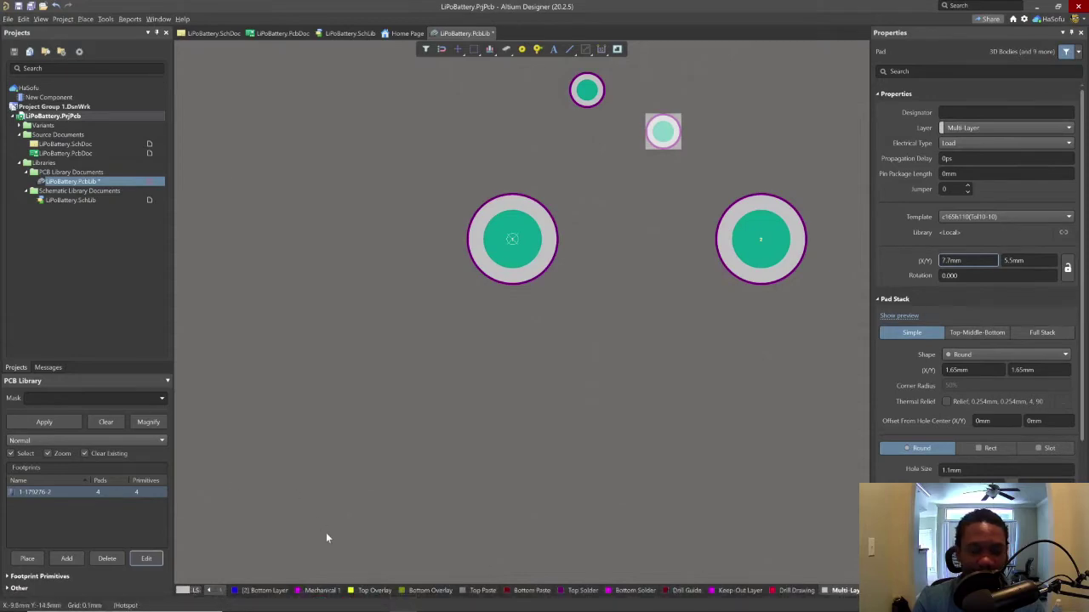
{"action": "left_click", "coordinate": [375, 607]}
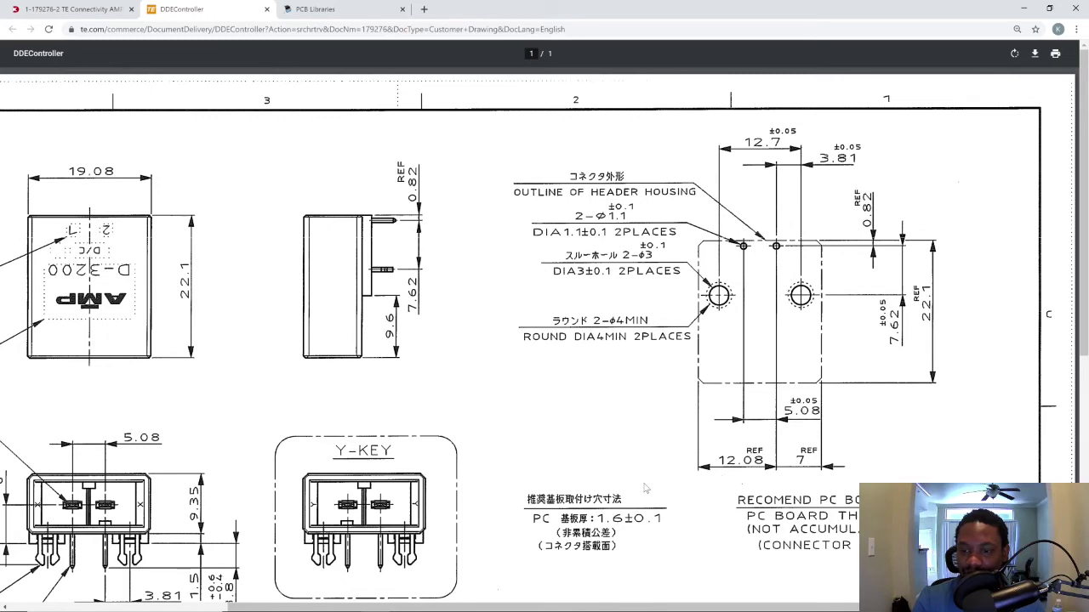
{"action": "left_click", "coordinate": [402, 601]}
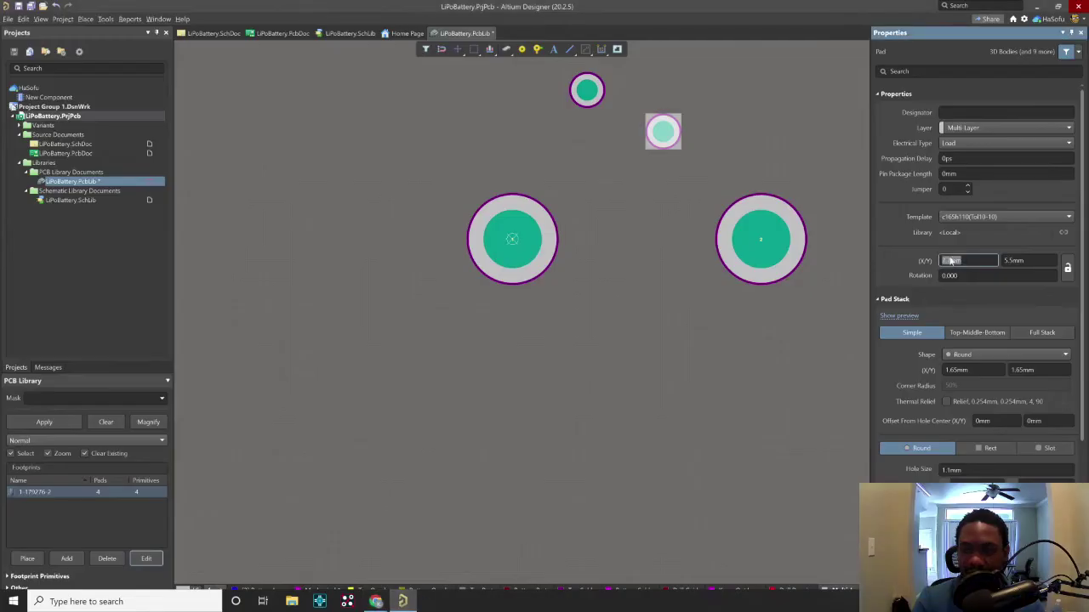
{"action": "key", "text": "BackSpace"}
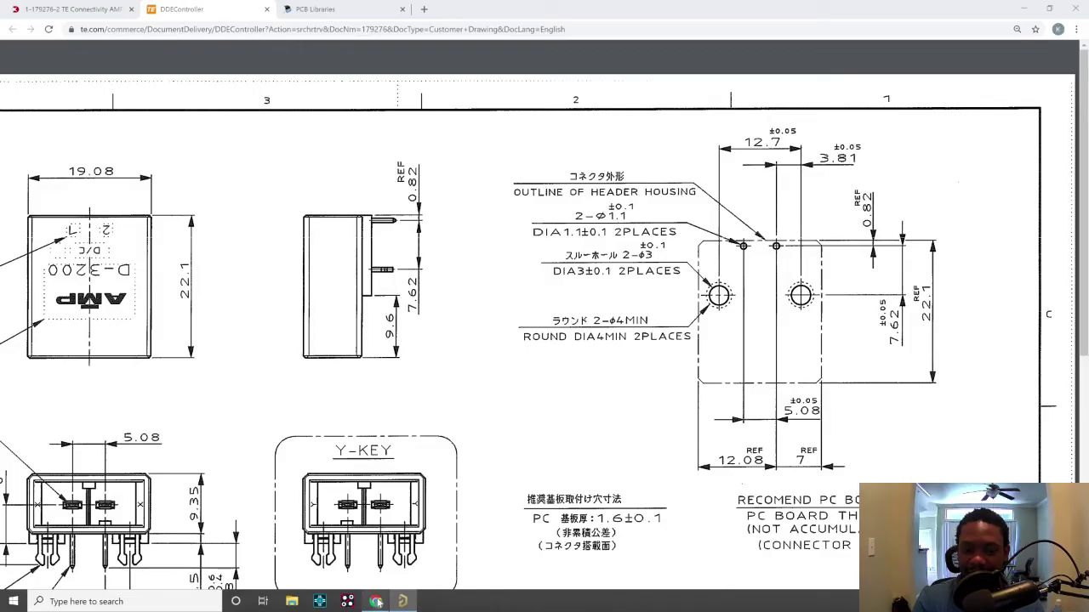
{"action": "left_click", "coordinate": [375, 606]}
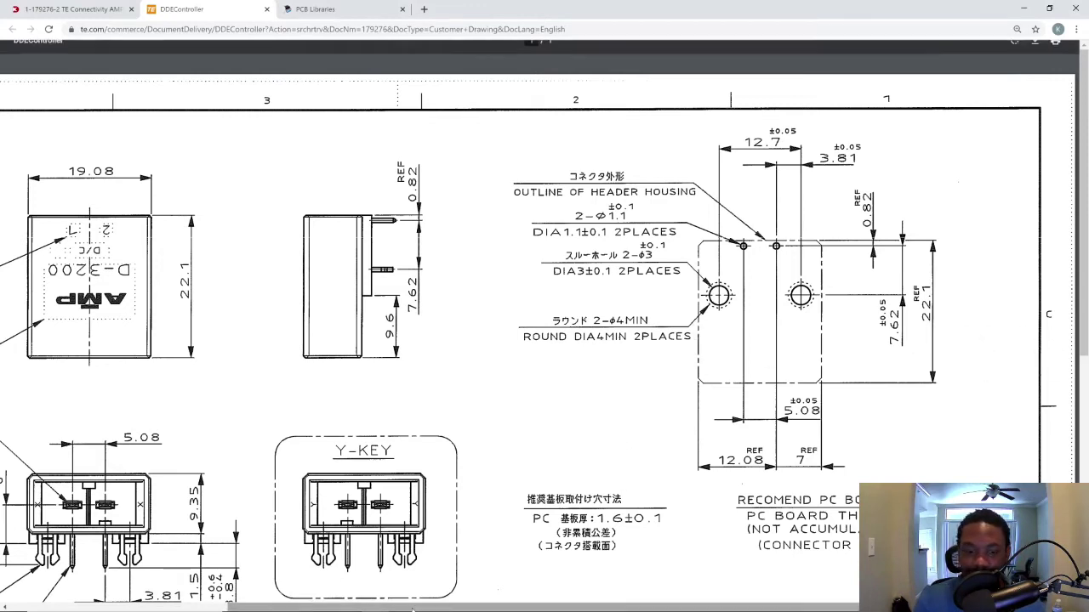
{"action": "type", "text": "89"}
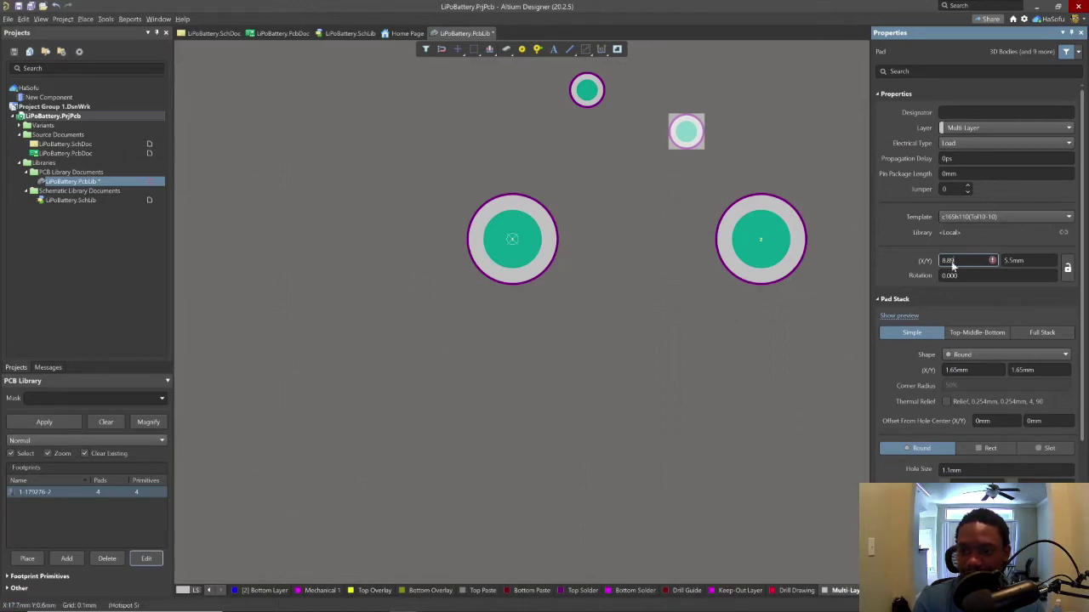
{"action": "key", "text": "Tab"}
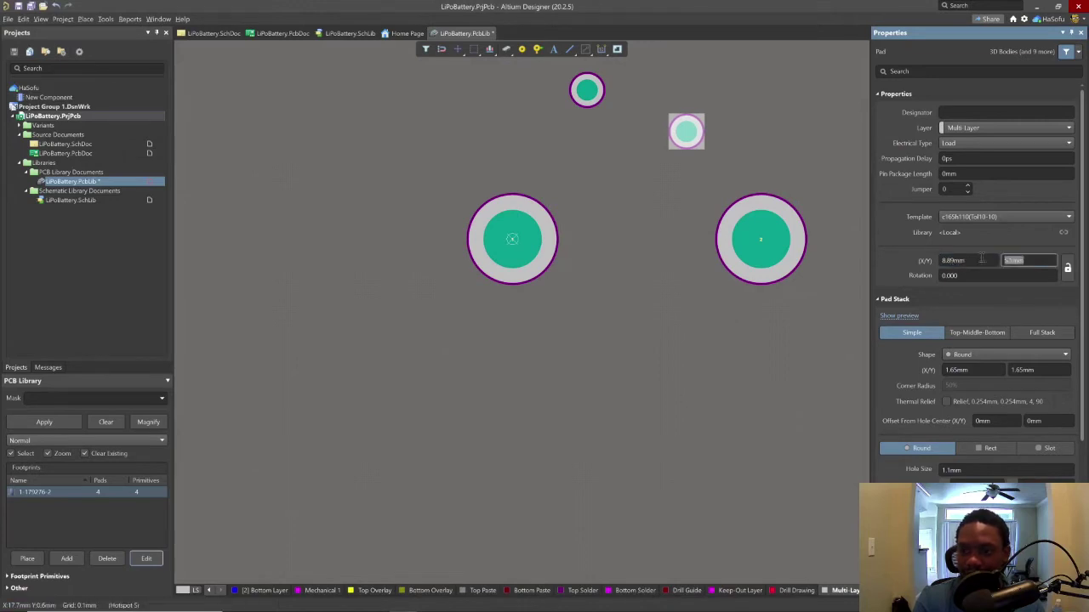
Step: Set the right small pad's Y position to 7.62 mm
{"action": "type", "text": "7.6"}
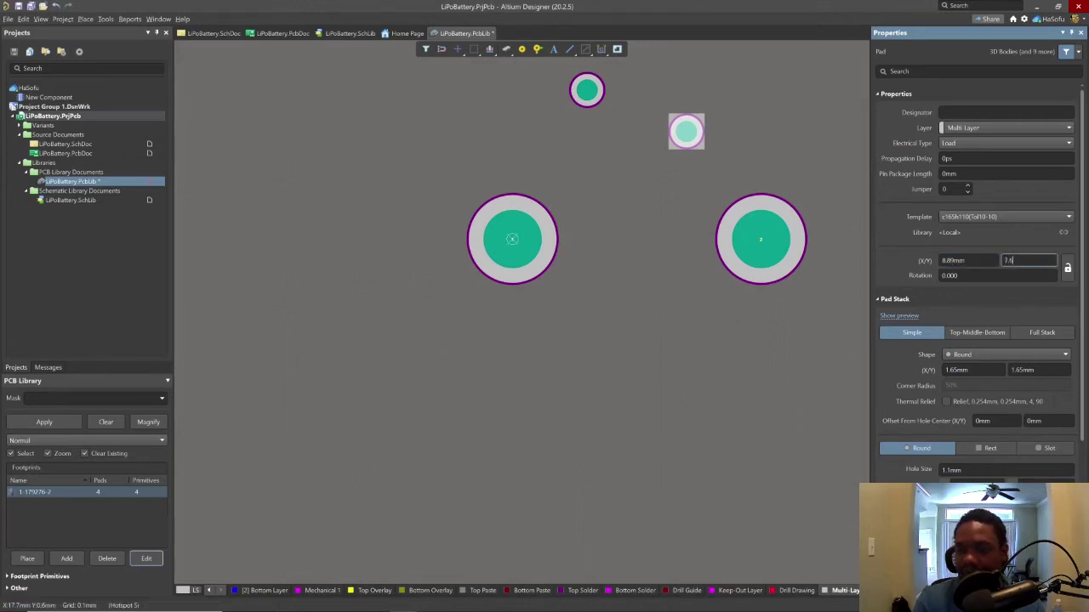
{"action": "type", "text": "2"}
{"action": "key", "text": "Return"}
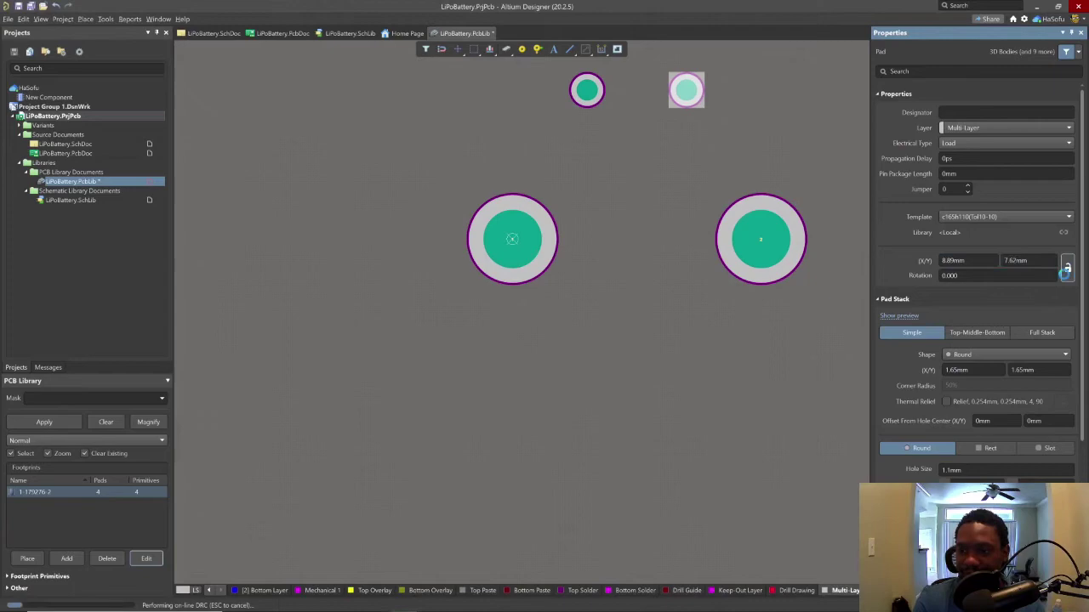
{"action": "key", "text": "Return"}
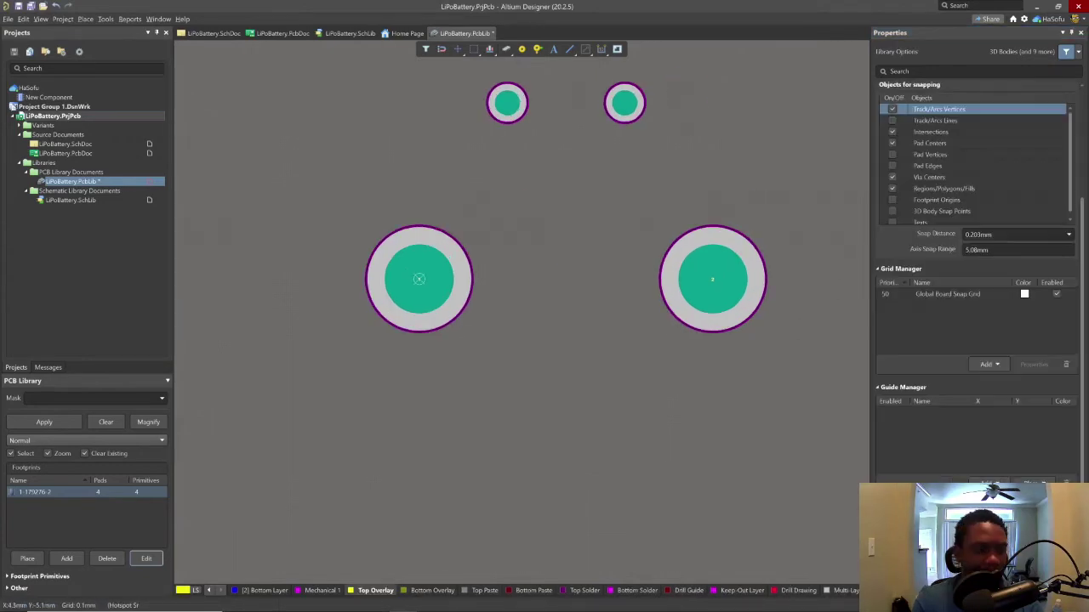
Step: Consult the outline in the browser drawing, then in Altium Designer draw a Top Overlay line from the left large pad down to about Y -11.1 mm
{"action": "key", "text": "alt+Tab"}
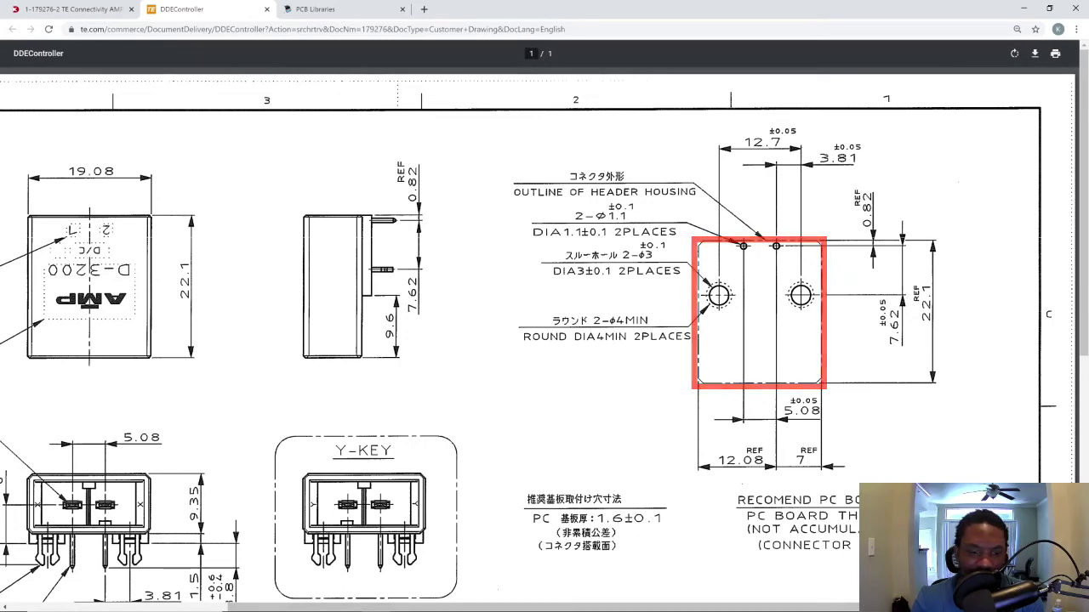
{"action": "left_click", "coordinate": [402, 601]}
{"action": "left_click", "coordinate": [85, 19]}
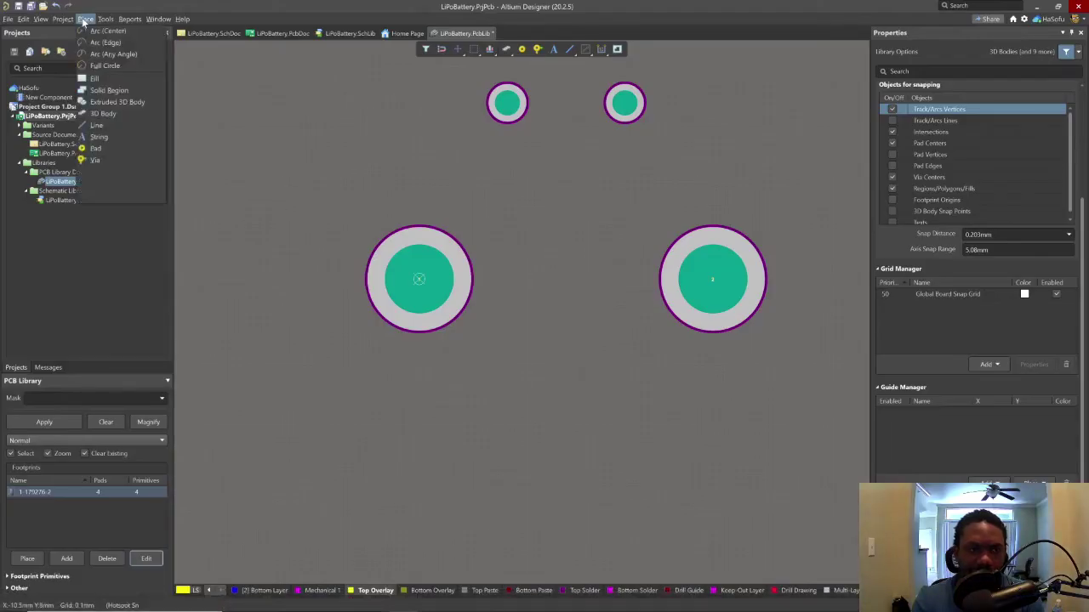
{"action": "left_click", "coordinate": [122, 125]}
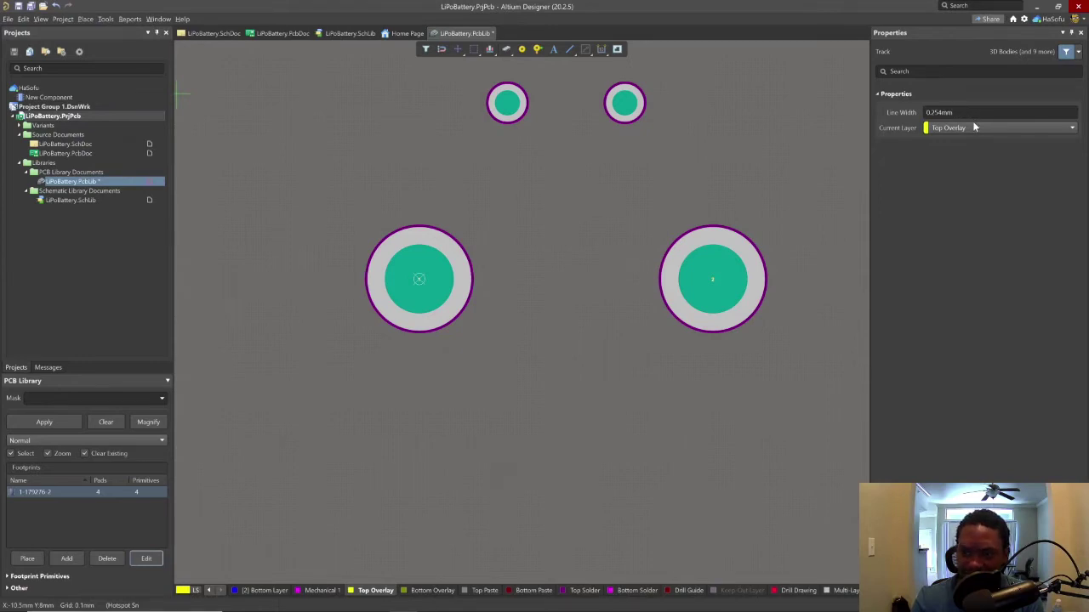
{"action": "left_click", "coordinate": [974, 128]}
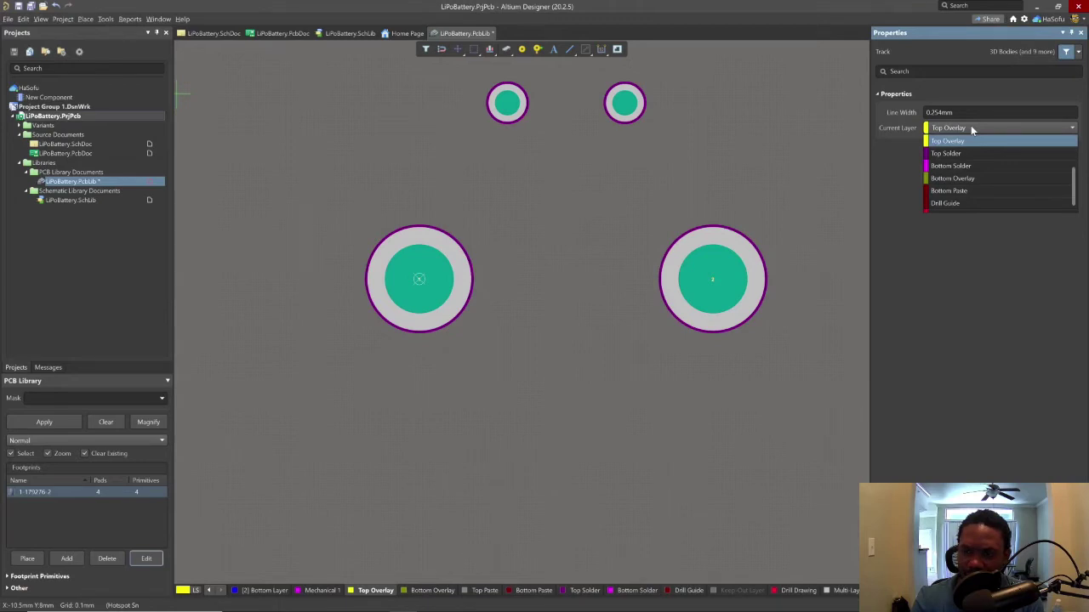
{"action": "left_click", "coordinate": [970, 127]}
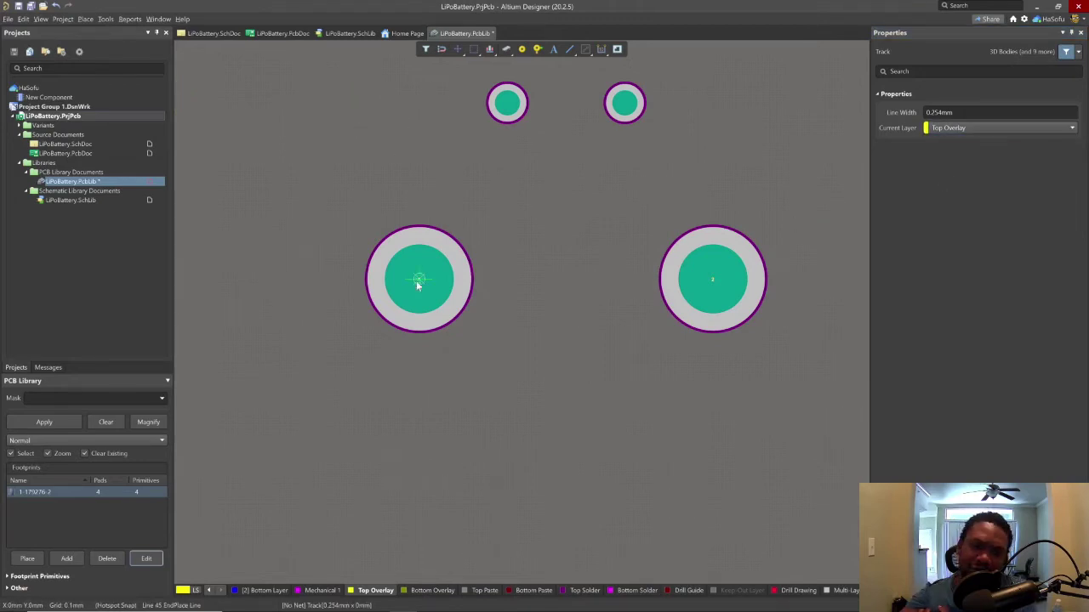
{"action": "left_click", "coordinate": [418, 331]}
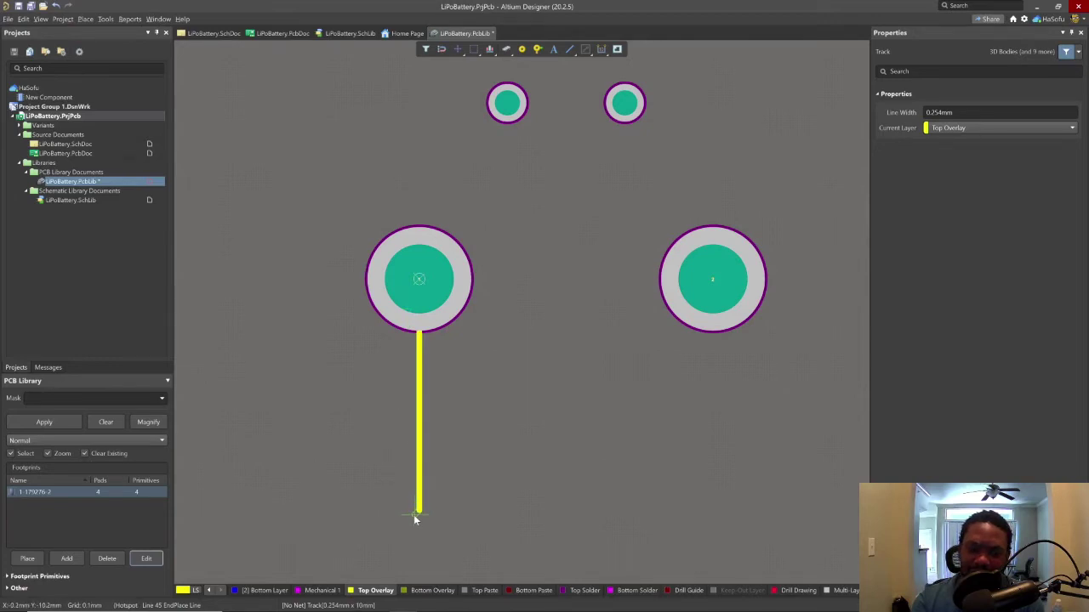
{"action": "scroll", "coordinate": [415, 247], "scroll_direction": "down", "scroll_amount": 5}
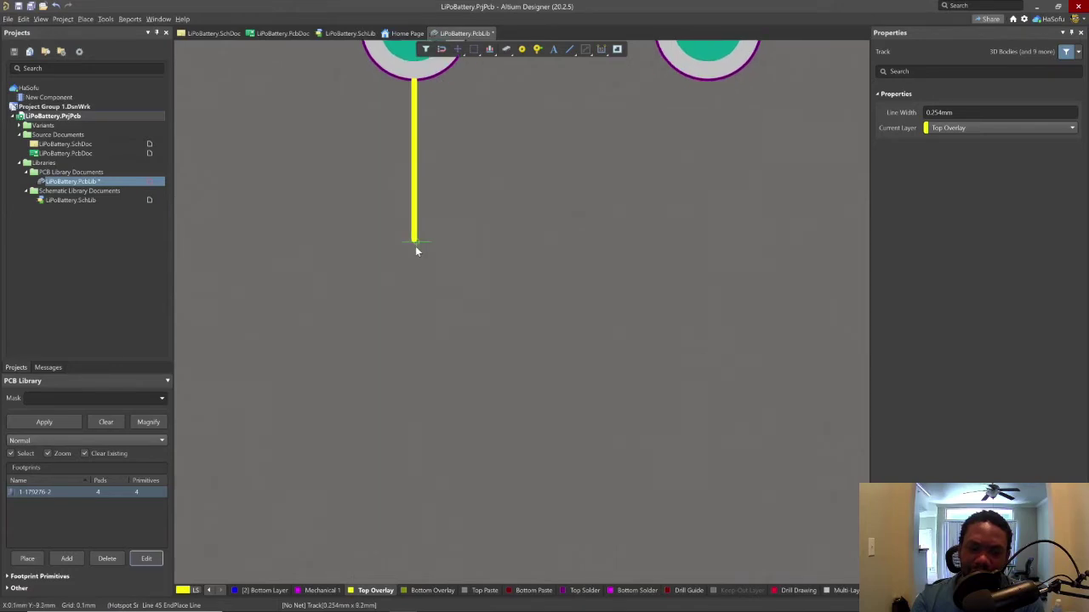
{"action": "right_click_drag", "start_coordinate": [411, 169], "coordinate": [437, 407]}
{"action": "scroll", "coordinate": [436, 400], "scroll_direction": "down", "scroll_amount": 2}
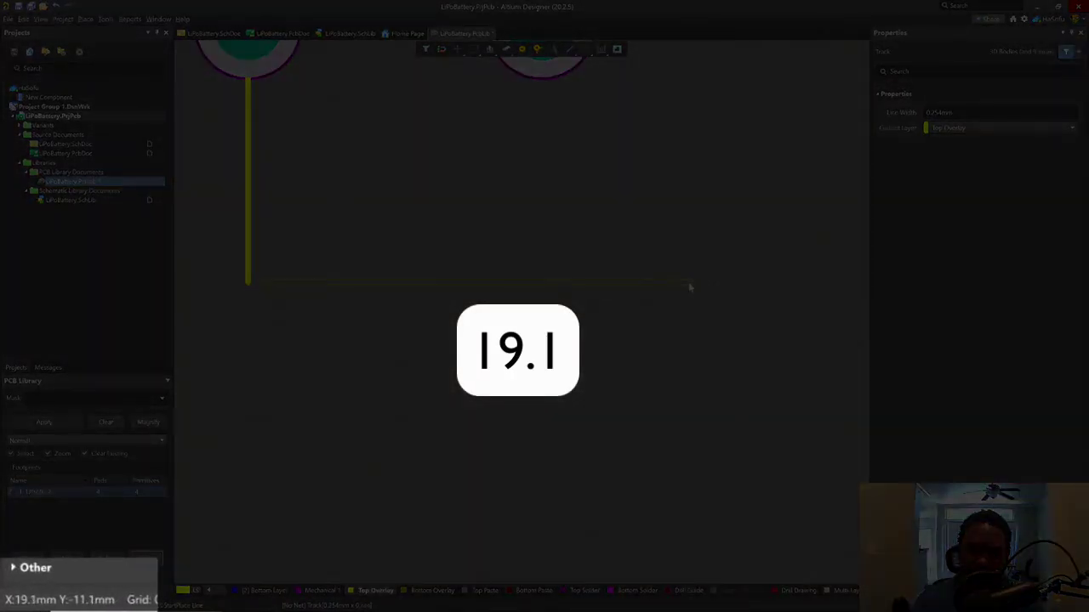
Step: Continue the Top Overlay outline along the lower edge to X 19.1 mm and up the right side to Y 11.1 mm
{"action": "left_click", "coordinate": [688, 283]}
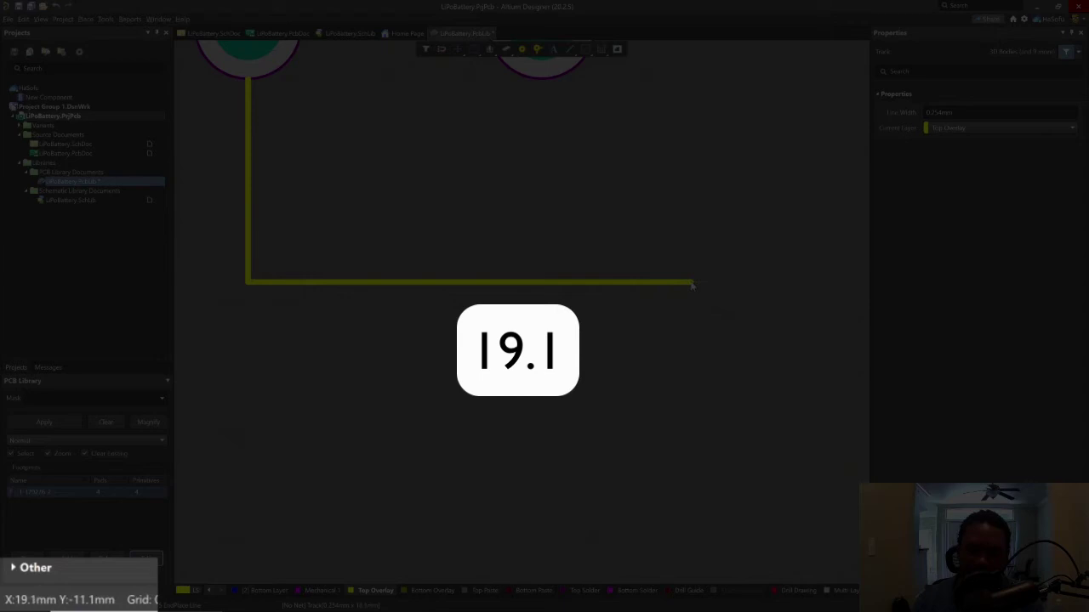
{"action": "left_click", "coordinate": [693, 284]}
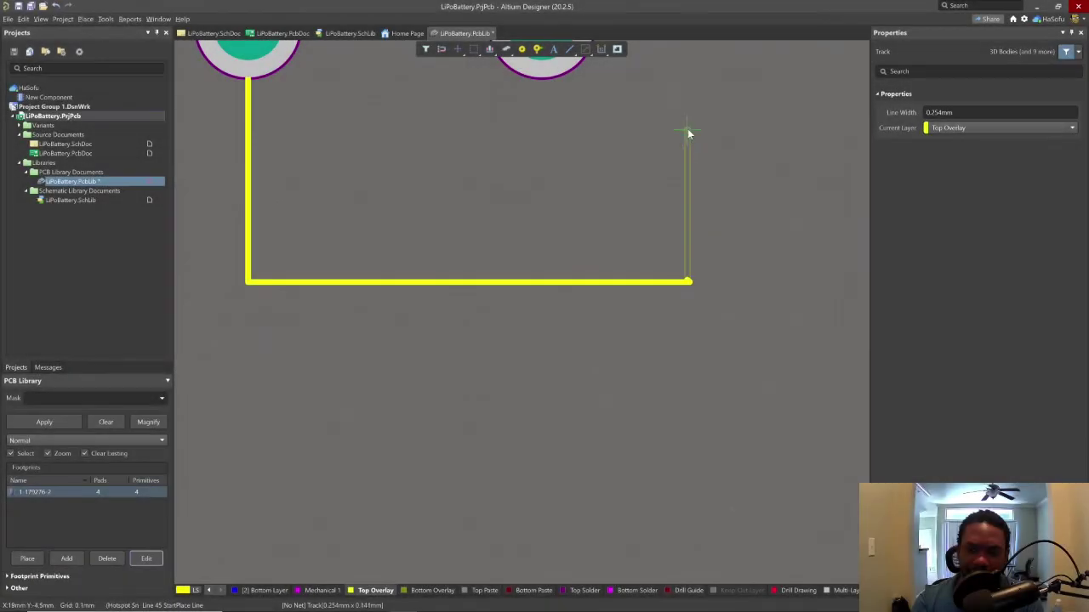
{"action": "right_click_drag", "start_coordinate": [752, 386], "coordinate": [754, 428]}
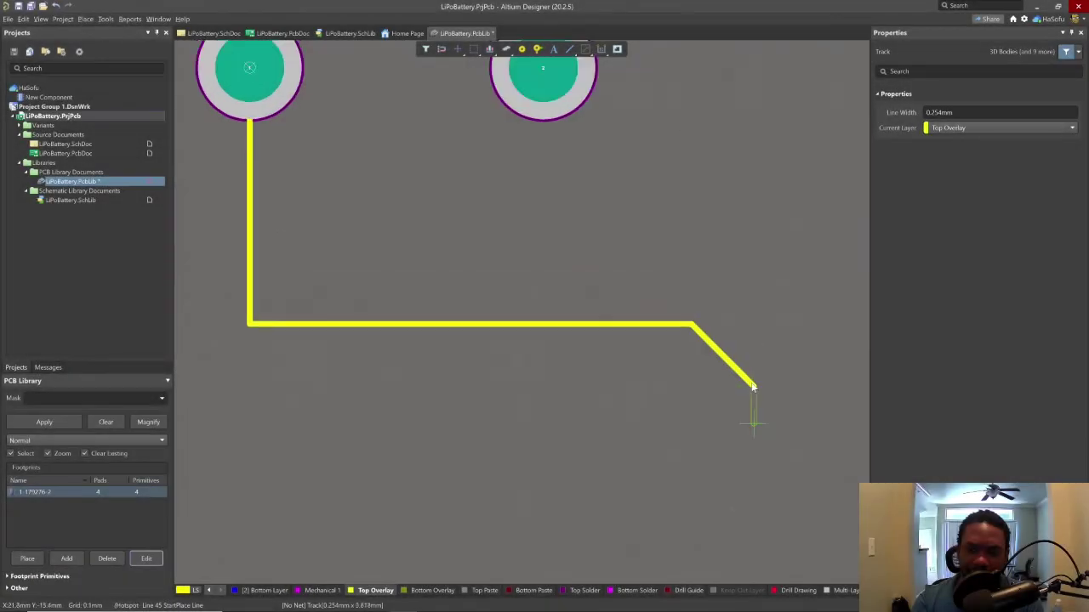
{"action": "scroll", "coordinate": [707, 127], "scroll_direction": "up", "scroll_amount": 2}
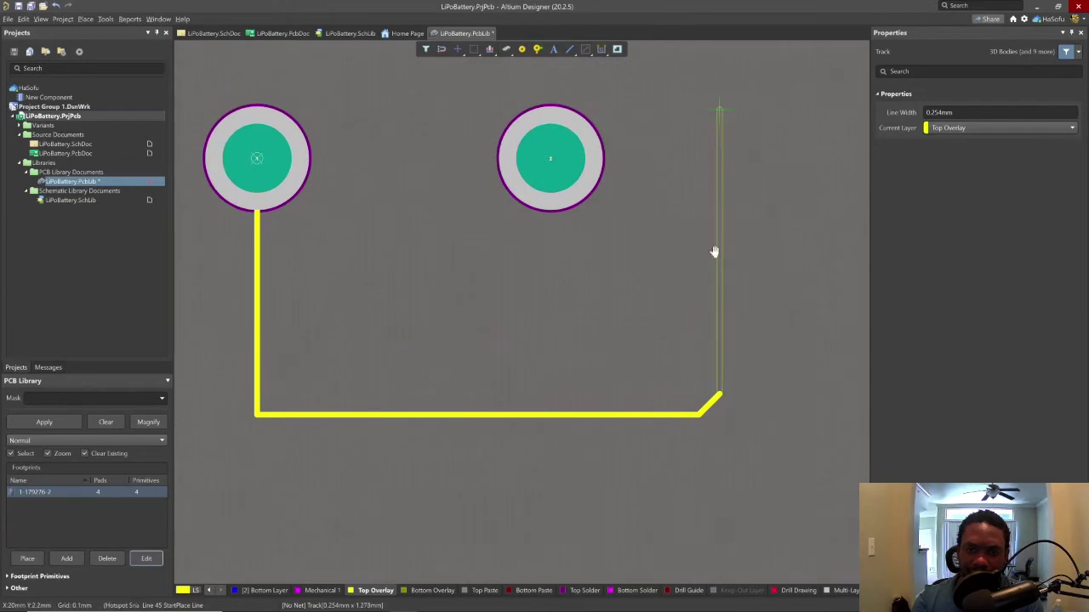
{"action": "scroll", "coordinate": [714, 250], "scroll_direction": "up", "scroll_amount": 2}
{"action": "scroll", "coordinate": [723, 289], "scroll_direction": "up", "scroll_amount": 2}
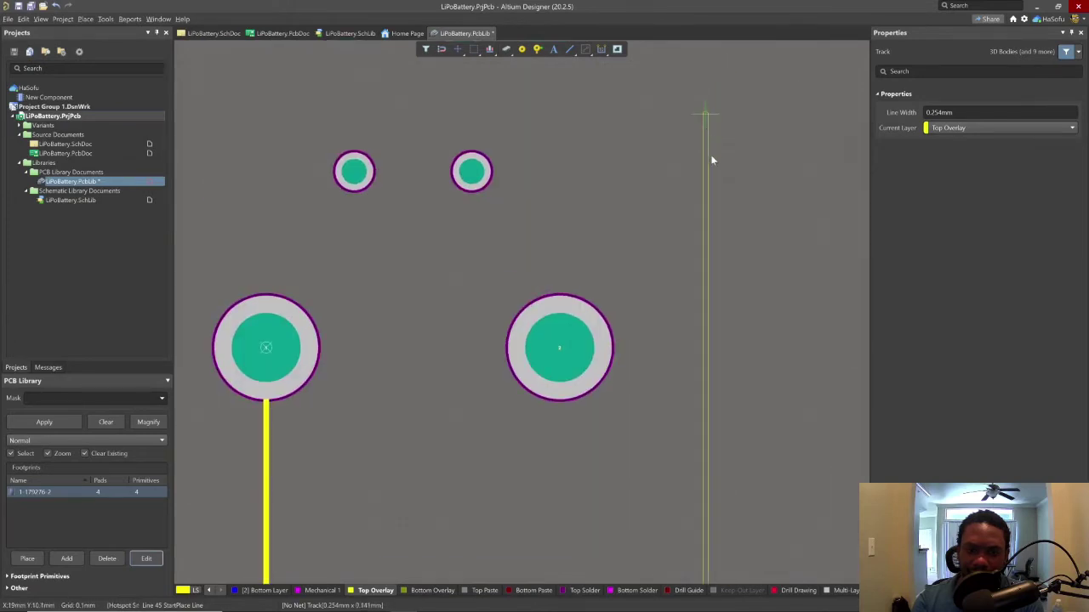
{"action": "scroll", "coordinate": [701, 83], "scroll_direction": "down", "scroll_amount": 1}
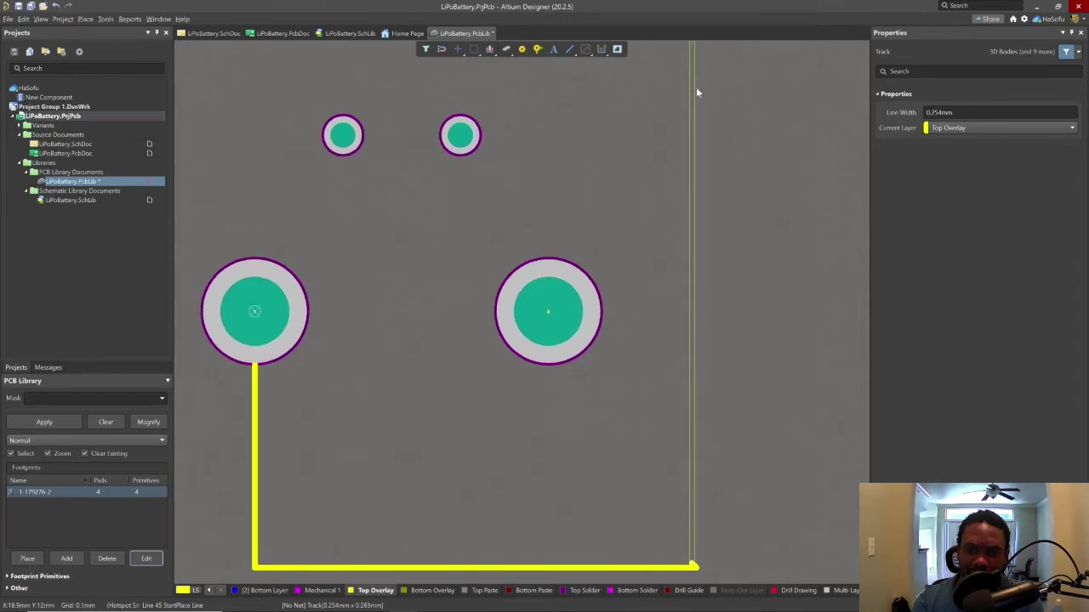
{"action": "left_click", "coordinate": [696, 268]}
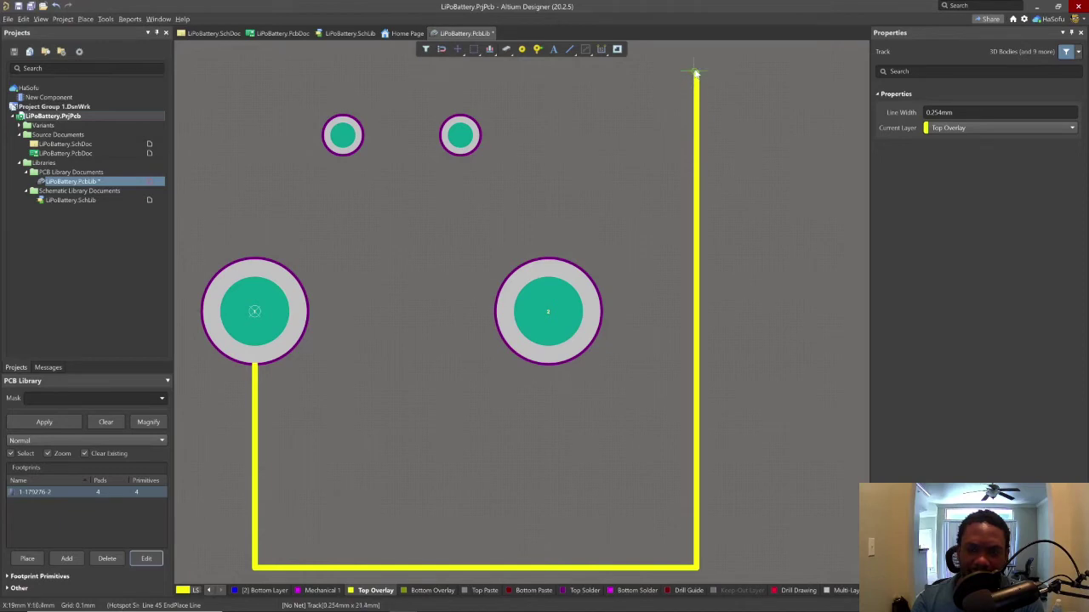
{"action": "right_click_drag", "start_coordinate": [697, 93], "coordinate": [706, 219]}
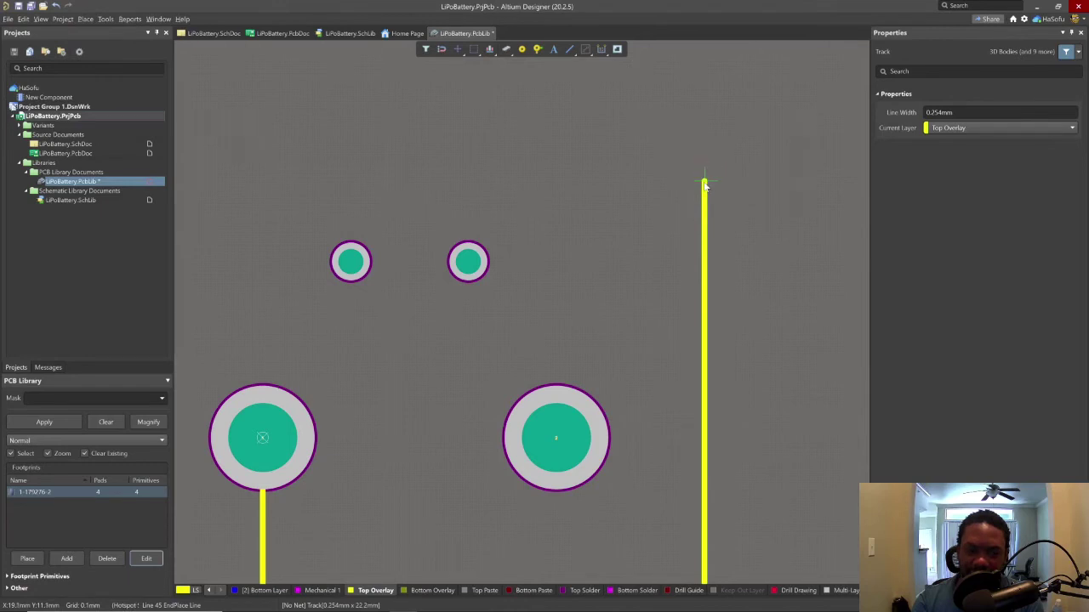
{"action": "left_click", "coordinate": [704, 183]}
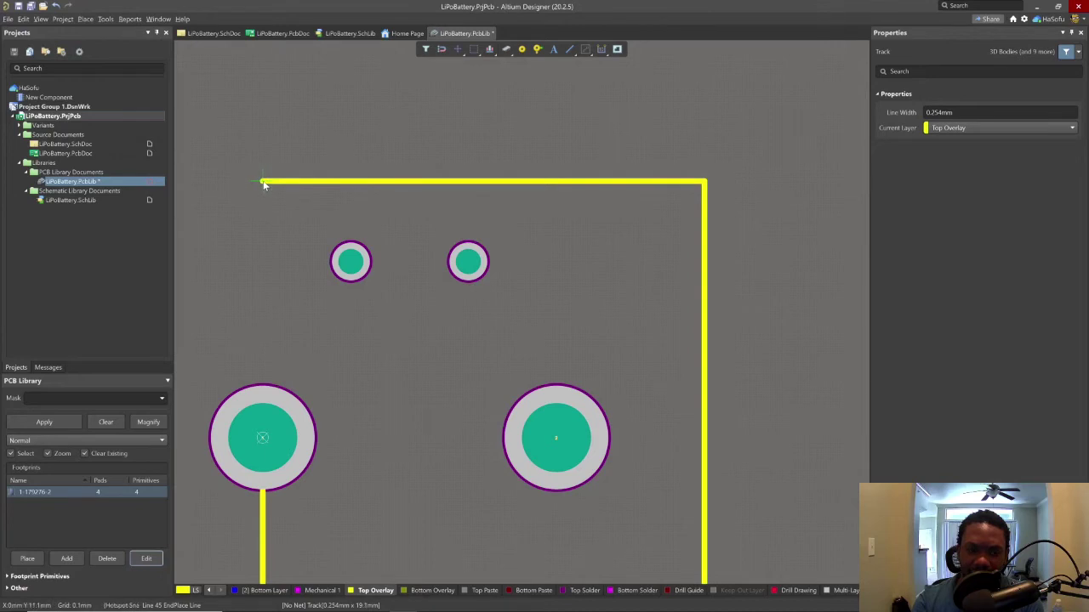
Step: Close the outline with an upper edge to X 0 mm and a left side down to the origin, and save the footprint library
{"action": "left_click", "coordinate": [263, 182]}
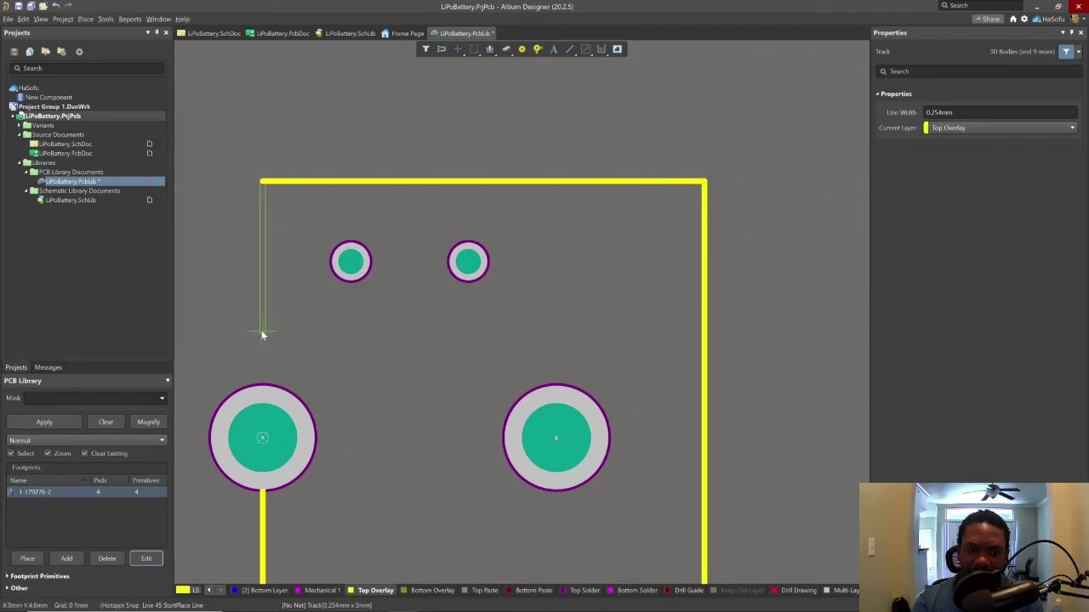
{"action": "key", "text": "space"}
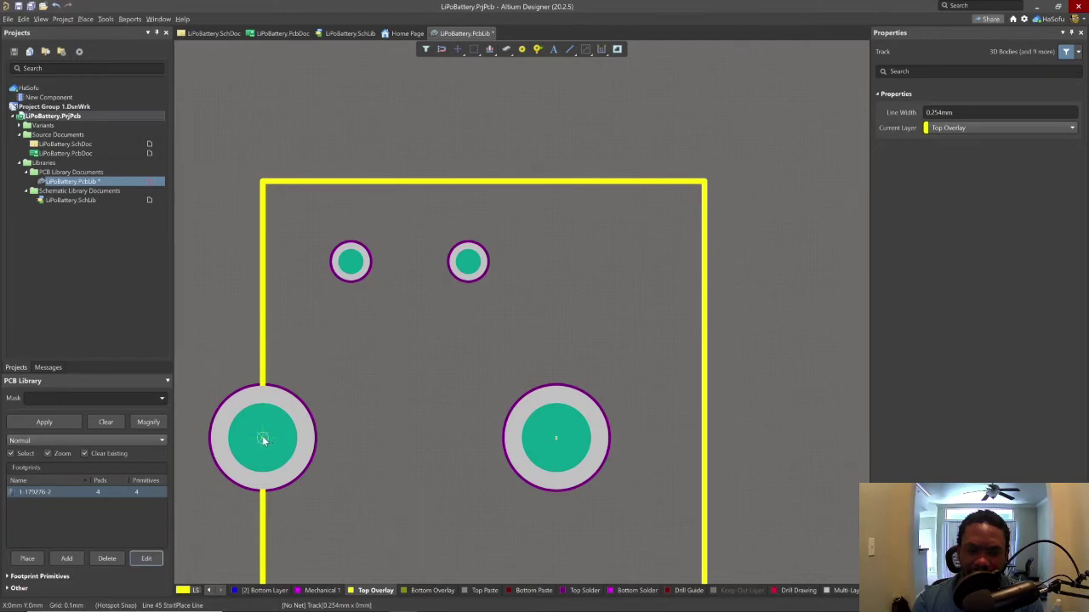
{"action": "left_click", "coordinate": [264, 439]}
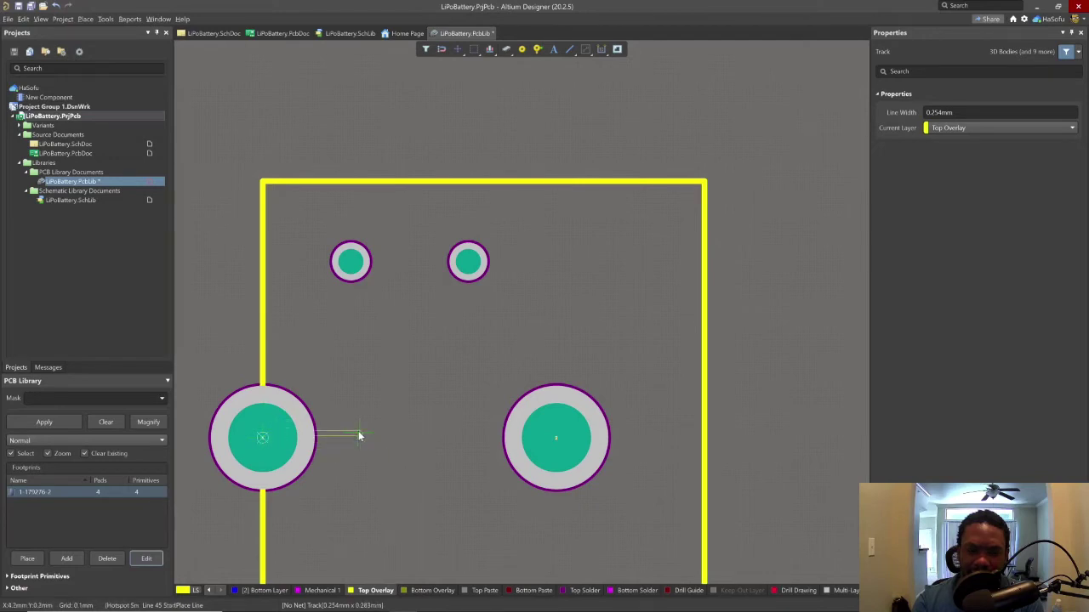
{"action": "right_click", "coordinate": [262, 437]}
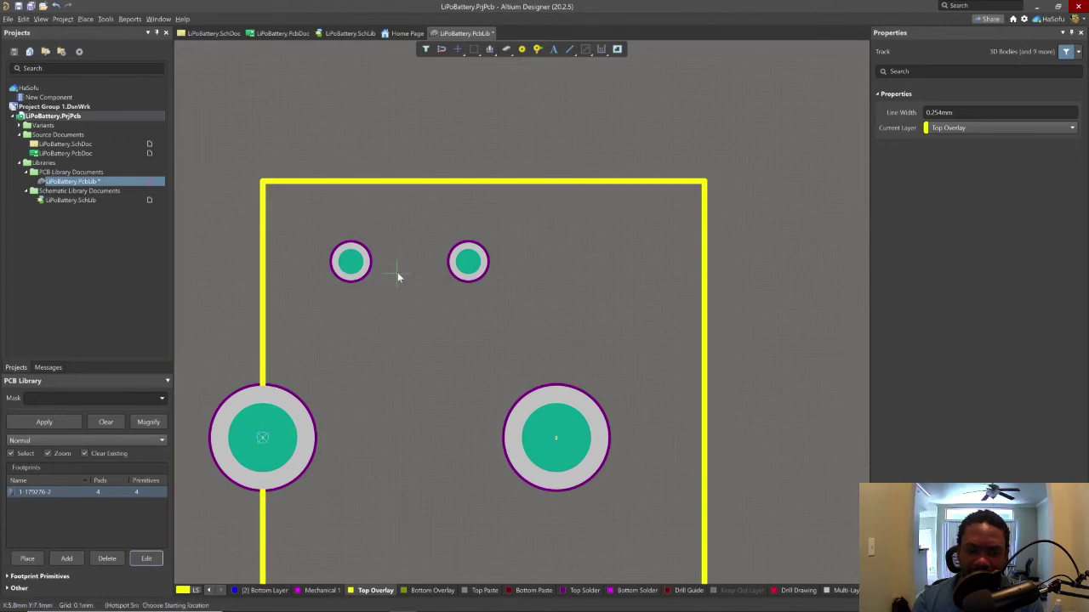
{"action": "right_click", "coordinate": [452, 121]}
{"action": "left_click", "coordinate": [499, 130]}
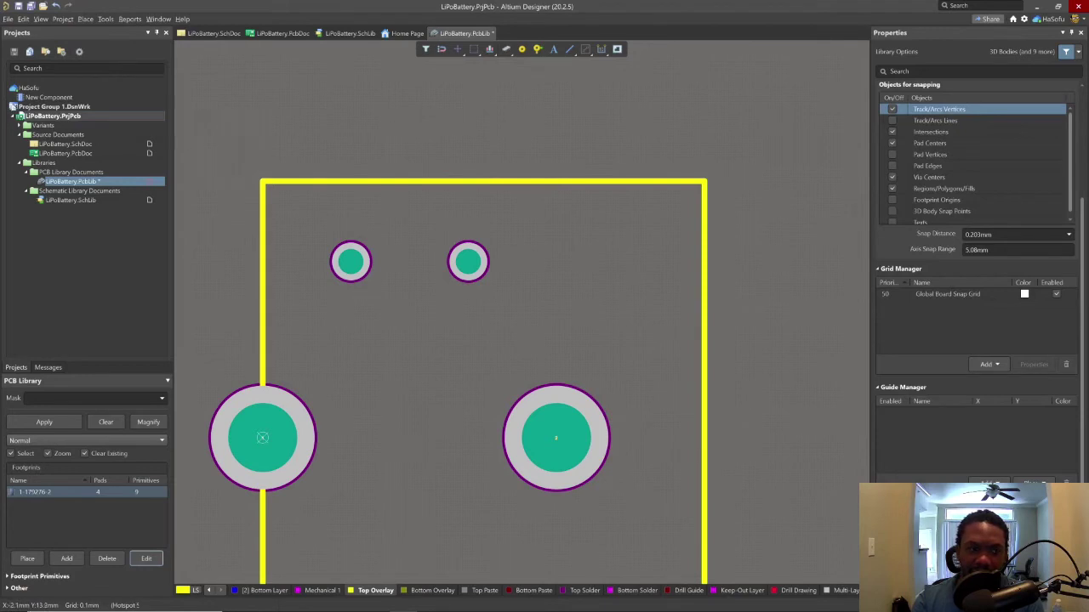
{"action": "key", "text": "ctrl+s"}
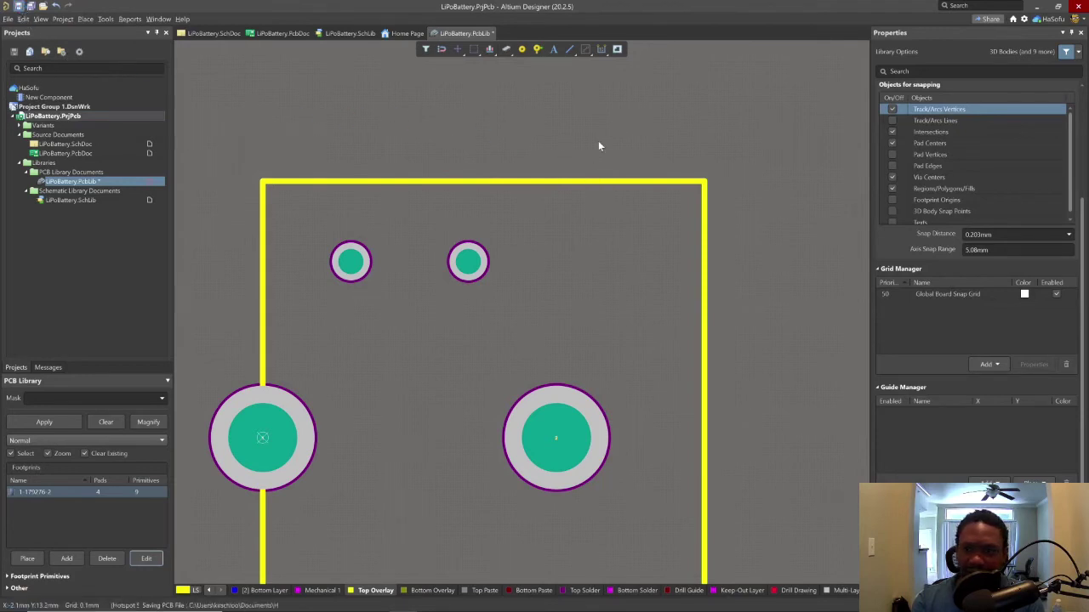
{"action": "left_click", "coordinate": [459, 51]}
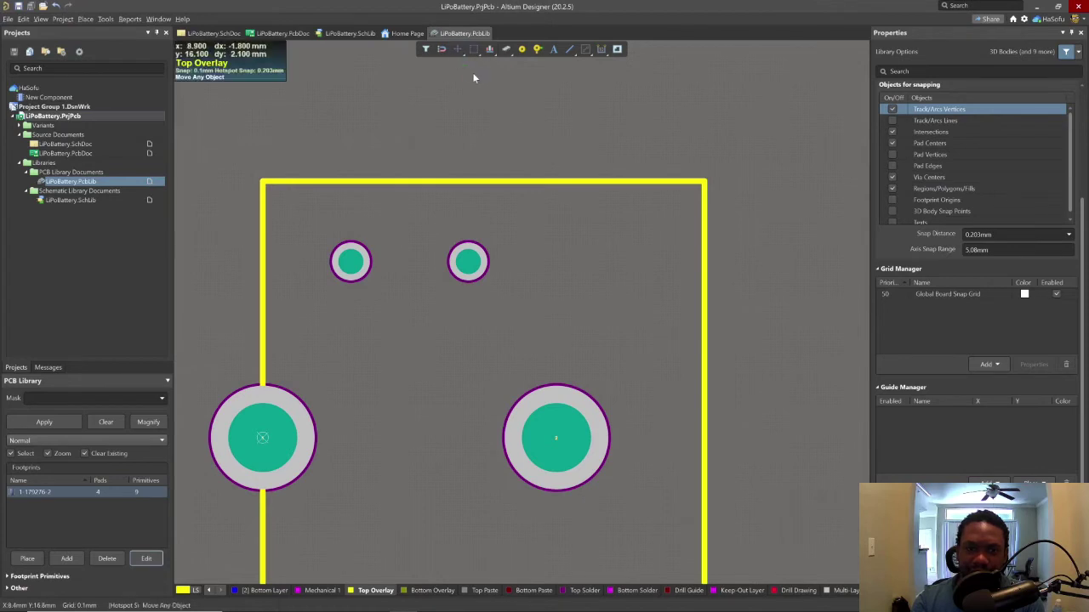
{"action": "left_click", "coordinate": [468, 187]}
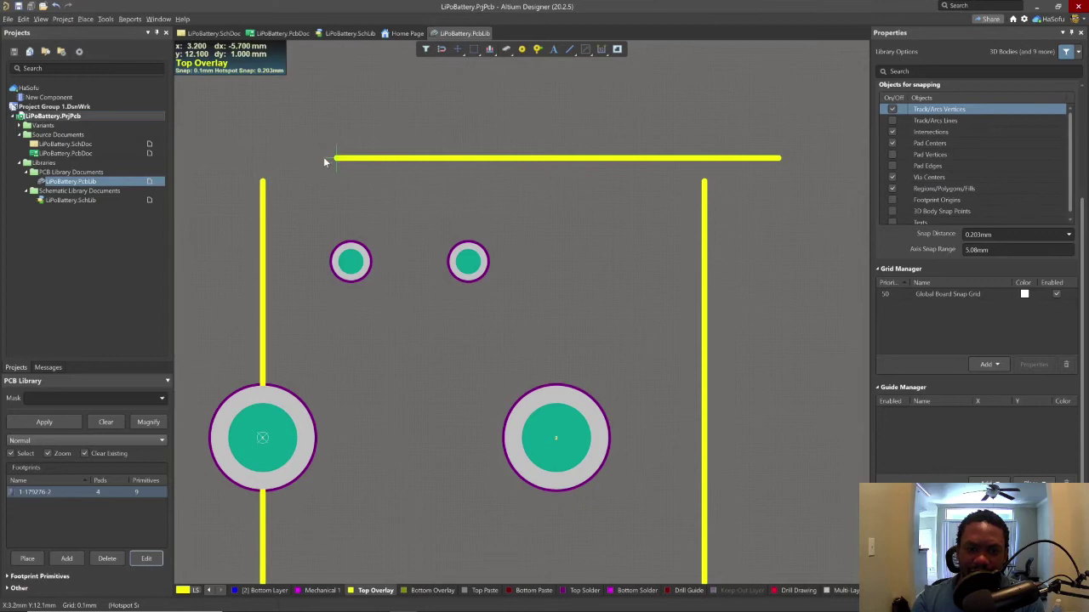
{"action": "left_click", "coordinate": [262, 181]}
{"action": "scroll", "coordinate": [337, 112], "scroll_direction": "up", "scroll_amount": 1, "text": "ctrl"}
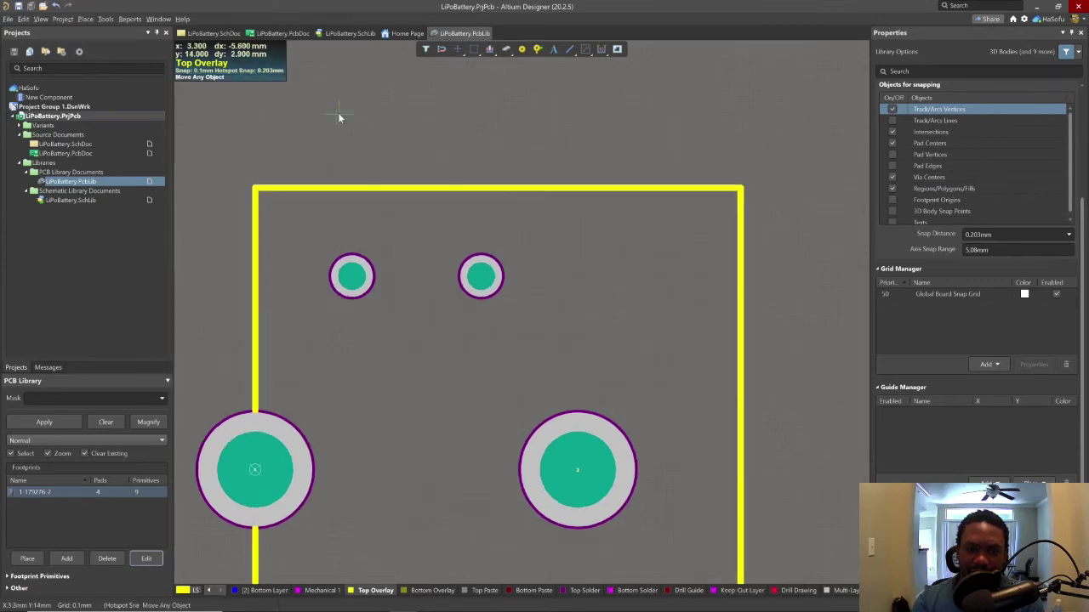
{"action": "scroll", "coordinate": [338, 112], "scroll_direction": "down", "scroll_amount": 2, "text": "ctrl"}
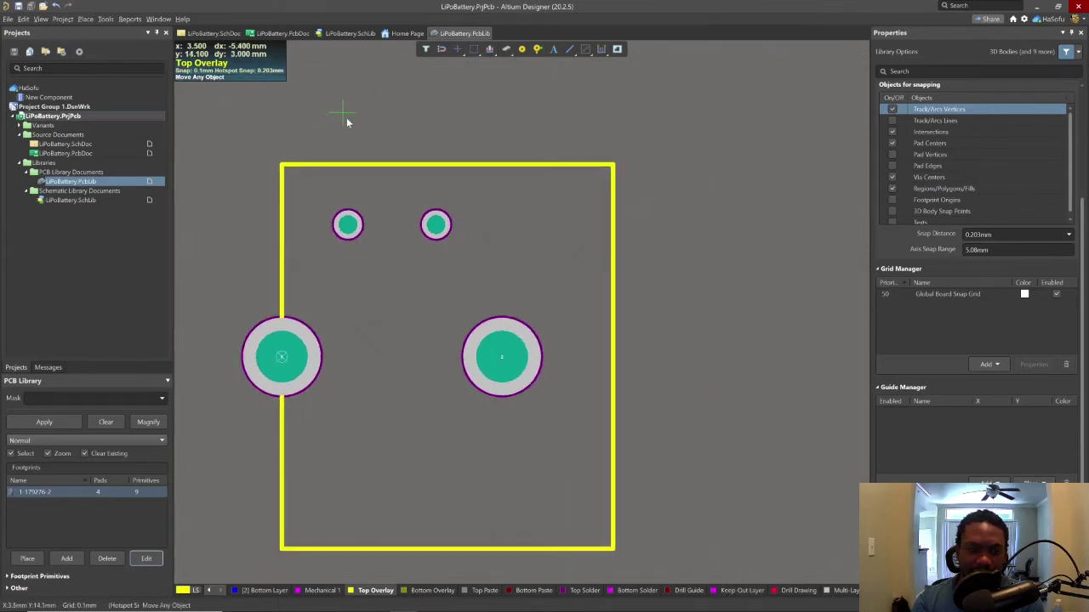
{"action": "key", "text": "Escape"}
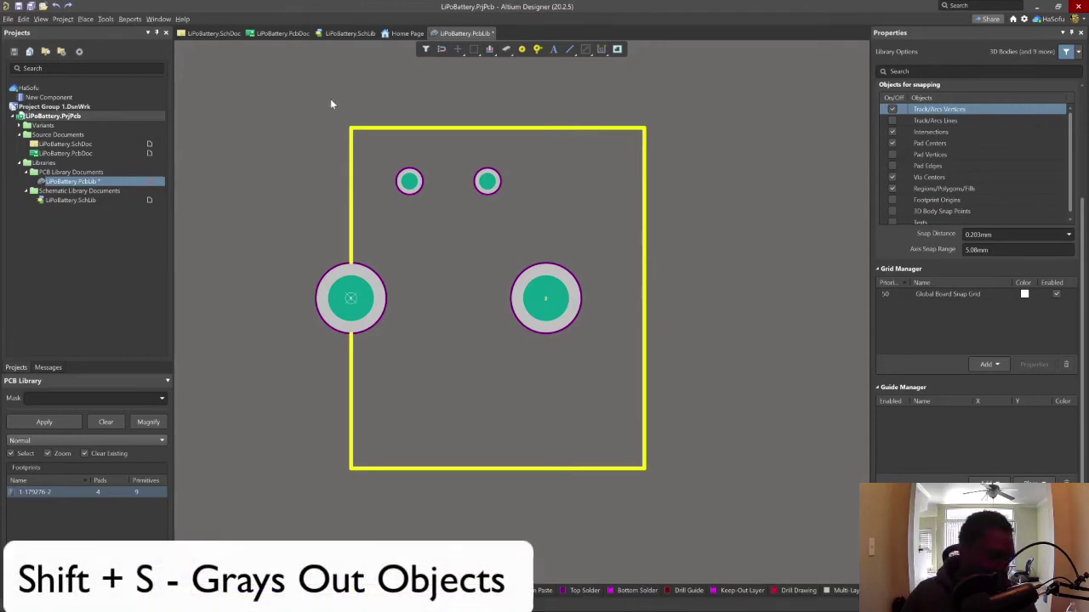
Step: Gray out everything except the Top Overlay layer and select all the housing outline lines together
{"action": "key", "text": "shift+s"}
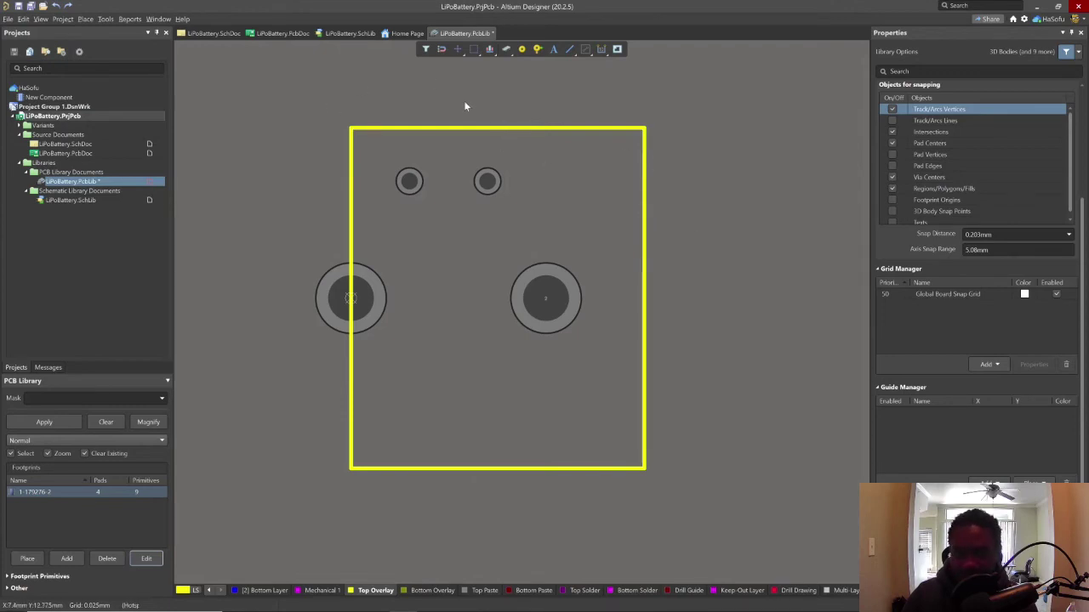
{"action": "scroll", "coordinate": [475, 128], "scroll_direction": "up", "scroll_amount": 3, "text": "ctrl"}
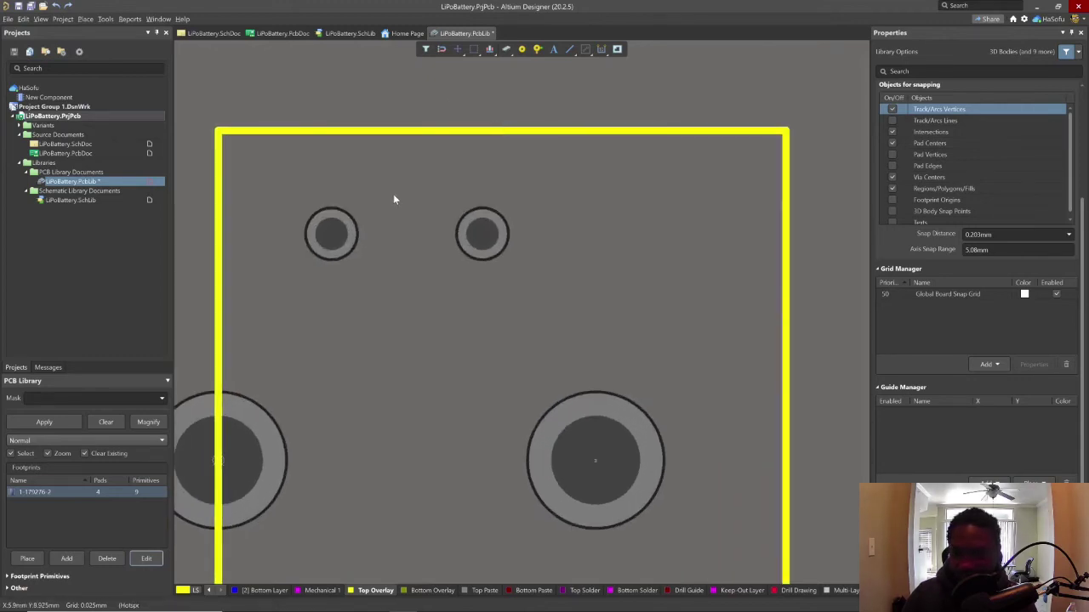
{"action": "scroll", "coordinate": [421, 210], "scroll_direction": "down", "scroll_amount": 3, "text": "ctrl"}
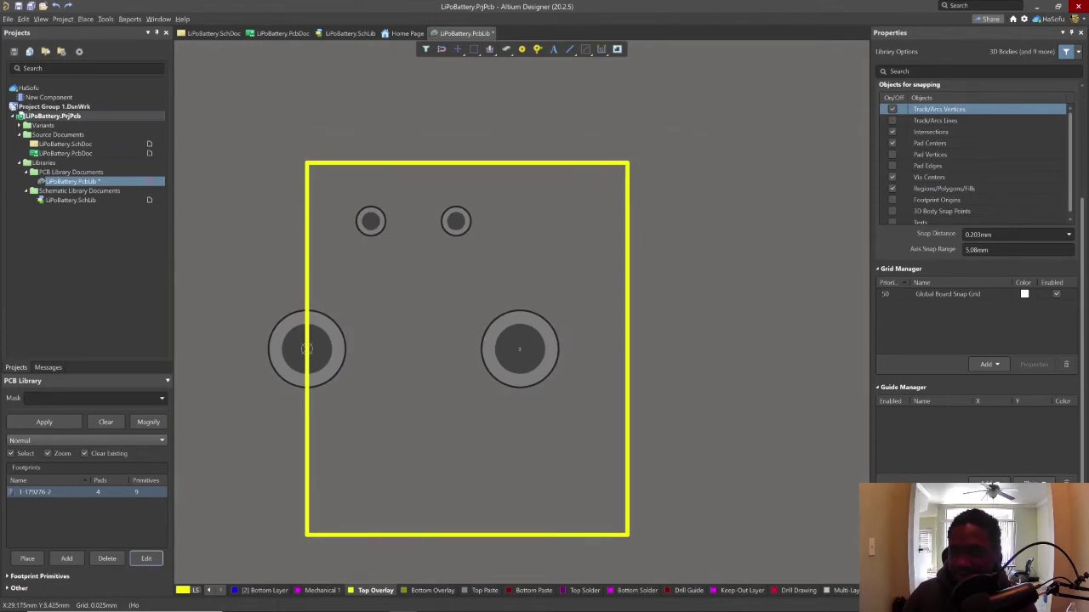
{"action": "left_click_drag", "start_coordinate": [236, 111], "coordinate": [690, 553]}
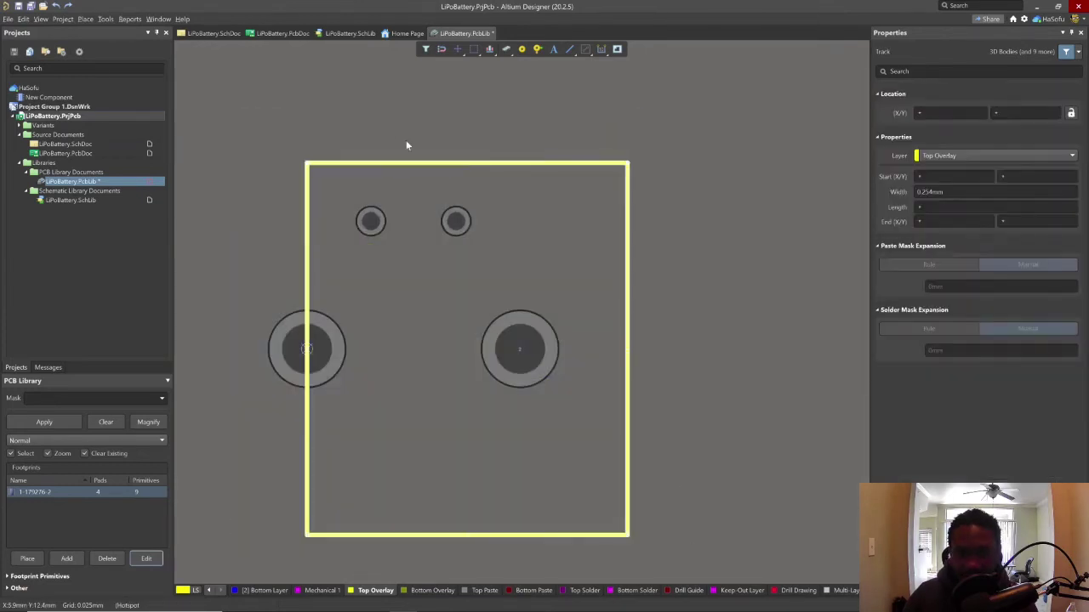
{"action": "scroll", "coordinate": [463, 165], "scroll_direction": "down", "scroll_amount": 1, "text": "ctrl"}
{"action": "scroll", "coordinate": [463, 165], "scroll_direction": "up", "scroll_amount": 5, "text": "ctrl"}
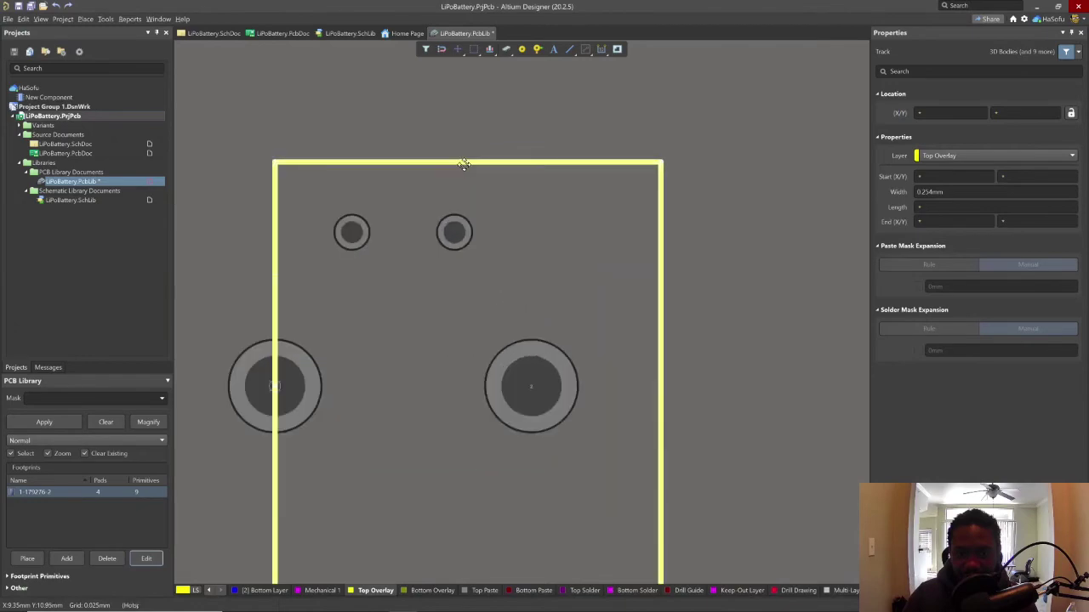
Step: Move the selected outline around the pads so its upper edge's midpoint sits at about X 6.35 mm, Y 9.075 mm
{"action": "scroll", "coordinate": [464, 160], "scroll_direction": "up", "scroll_amount": 4, "text": "ctrl"}
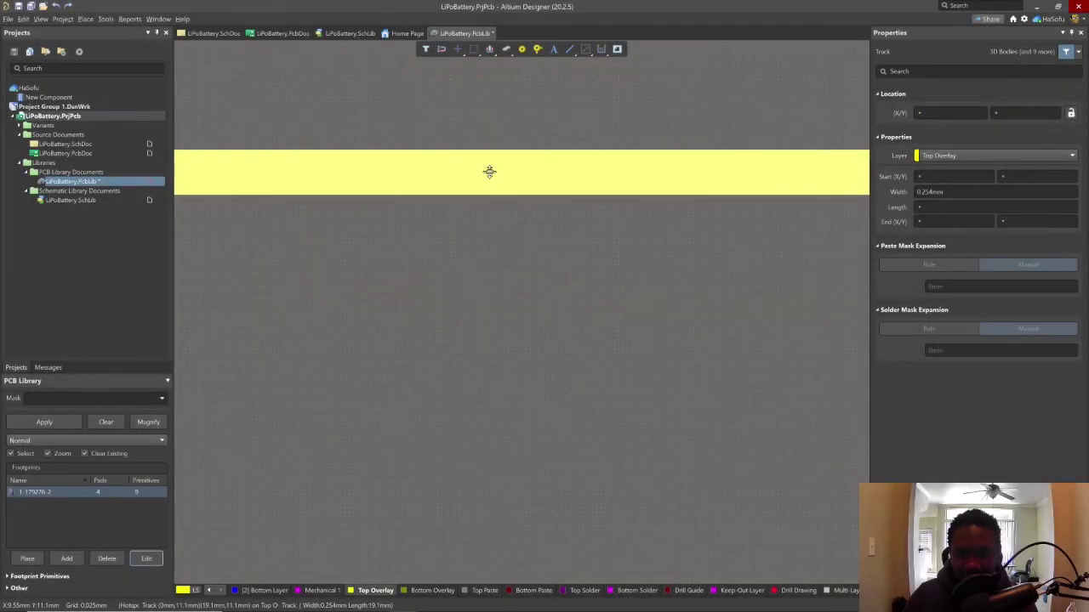
{"action": "left_click_drag", "start_coordinate": [489, 172], "coordinate": [429, 230]}
{"action": "scroll", "coordinate": [493, 189], "scroll_direction": "down", "scroll_amount": 4, "text": "ctrl"}
{"action": "scroll", "coordinate": [494, 189], "scroll_direction": "down", "scroll_amount": 5, "text": "ctrl"}
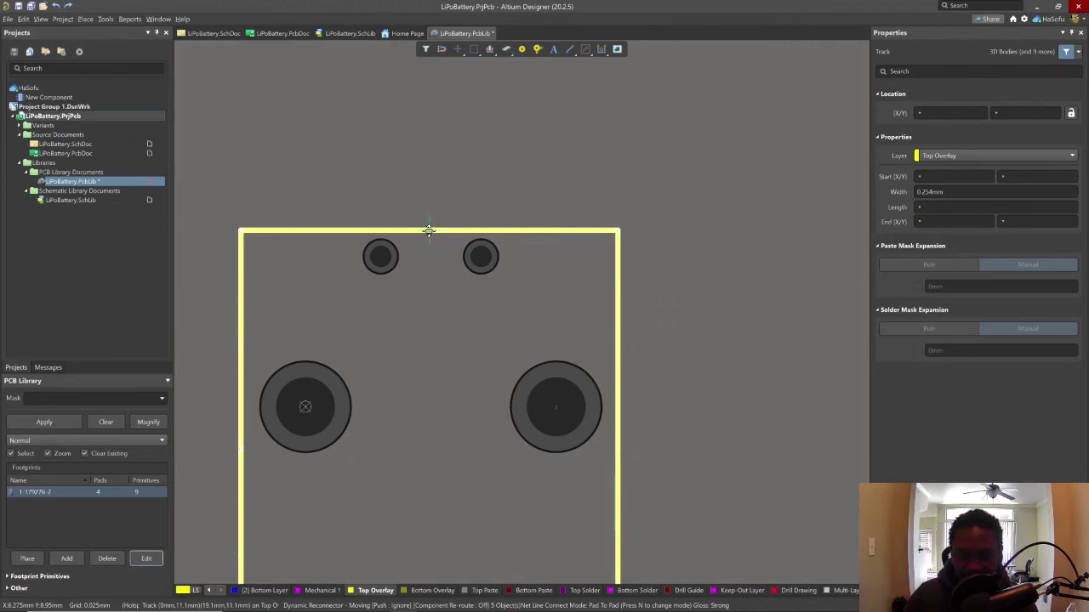
{"action": "left_click_drag", "start_coordinate": [429, 228], "coordinate": [428, 226]}
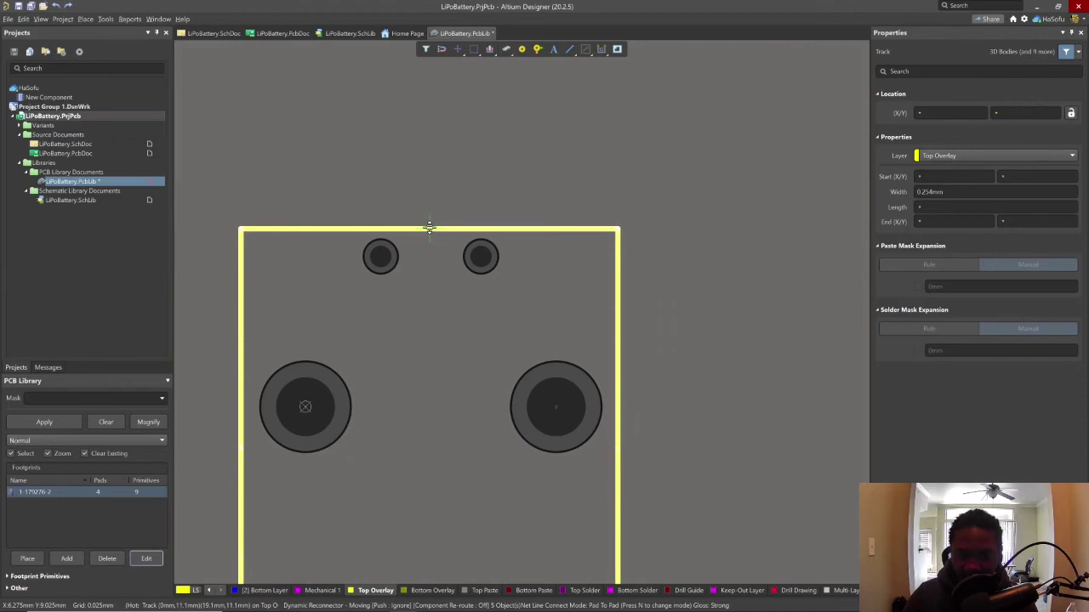
{"action": "left_click_drag", "start_coordinate": [430, 227], "coordinate": [431, 226]}
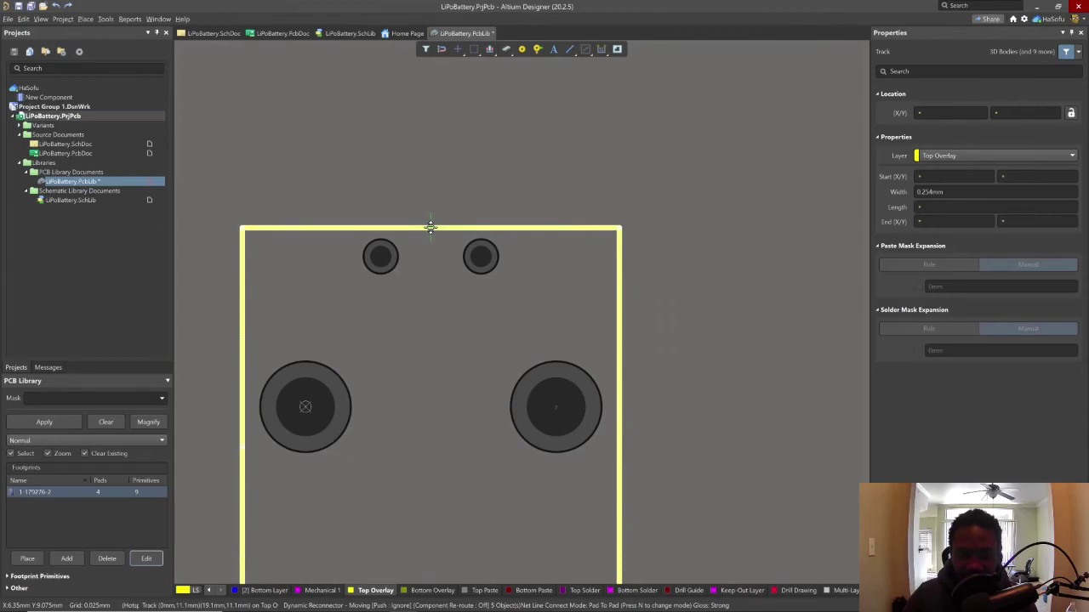
{"action": "left_click_drag", "start_coordinate": [431, 227], "coordinate": [430, 226]}
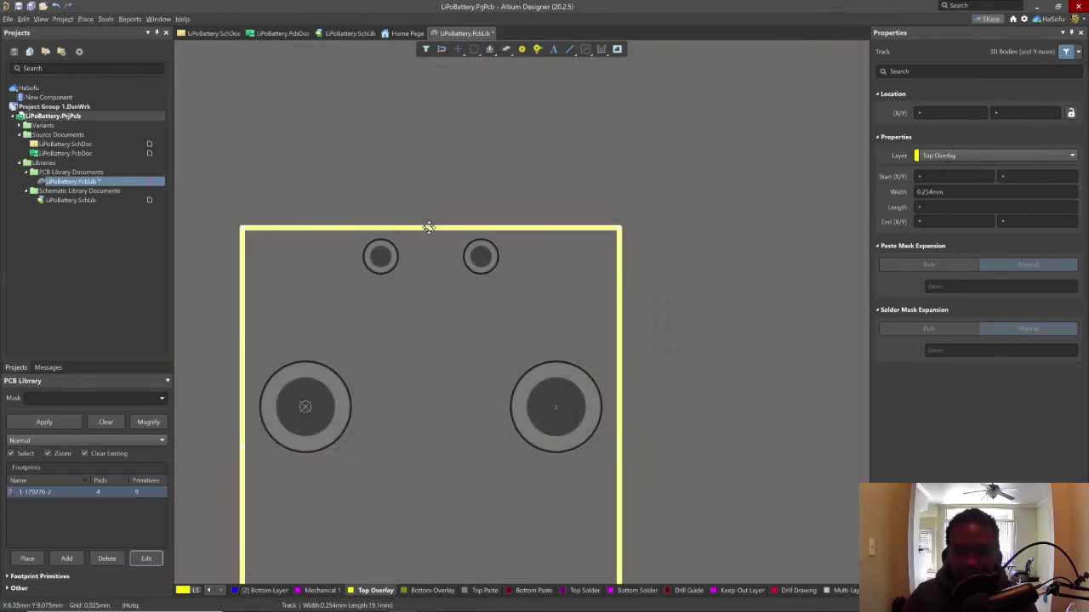
{"action": "key", "text": "g"}
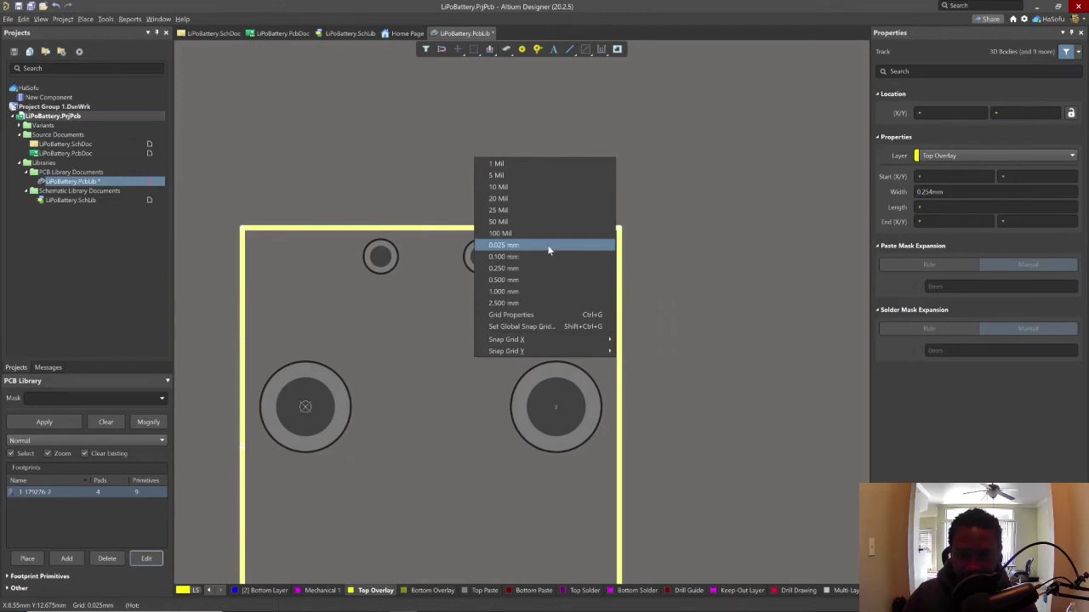
{"action": "left_click", "coordinate": [969, 415]}
{"action": "scroll", "coordinate": [413, 214], "scroll_direction": "down", "scroll_amount": 3, "text": "ctrl"}
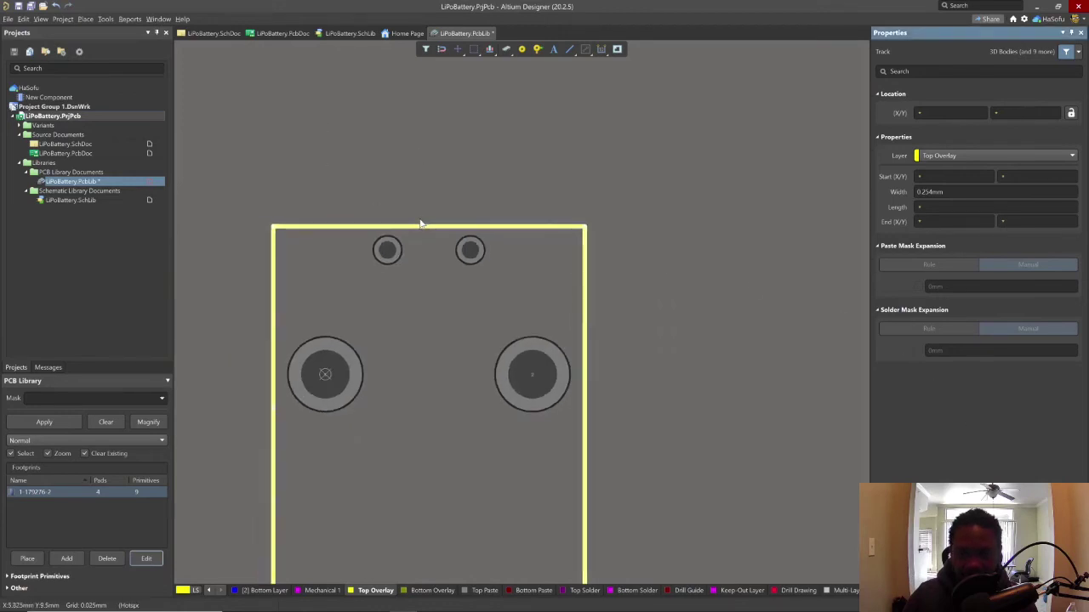
{"action": "scroll", "coordinate": [333, 334], "scroll_direction": "up", "scroll_amount": 1, "text": "ctrl"}
{"action": "scroll", "coordinate": [333, 334], "scroll_direction": "up", "scroll_amount": 1, "text": "ctrl"}
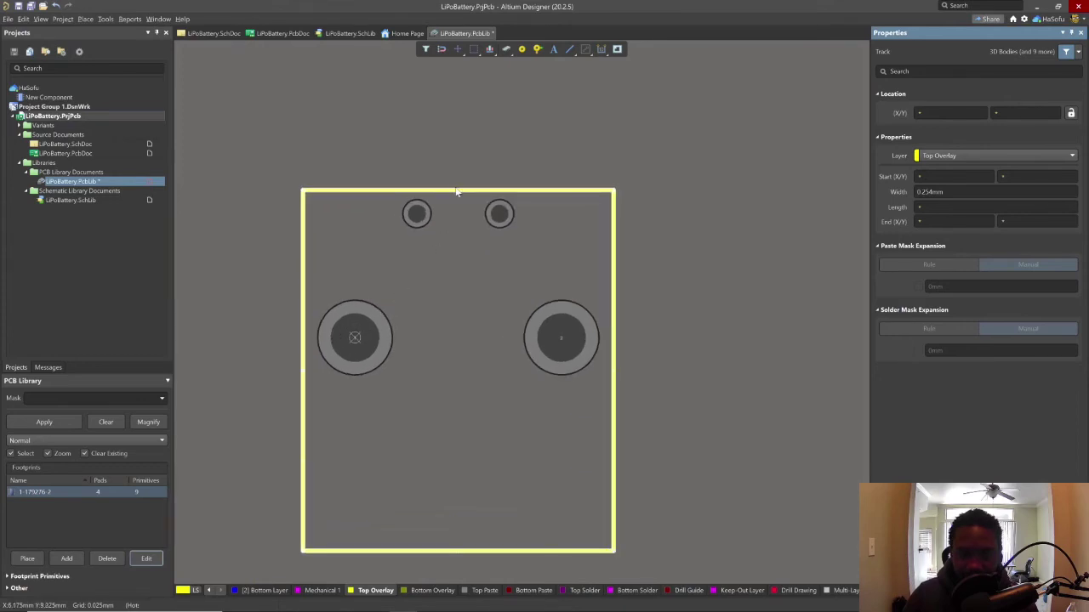
Step: Deselect the housing outline and restore the normal colored display of all layers
{"action": "right_click", "coordinate": [474, 261]}
{"action": "left_click", "coordinate": [452, 263]}
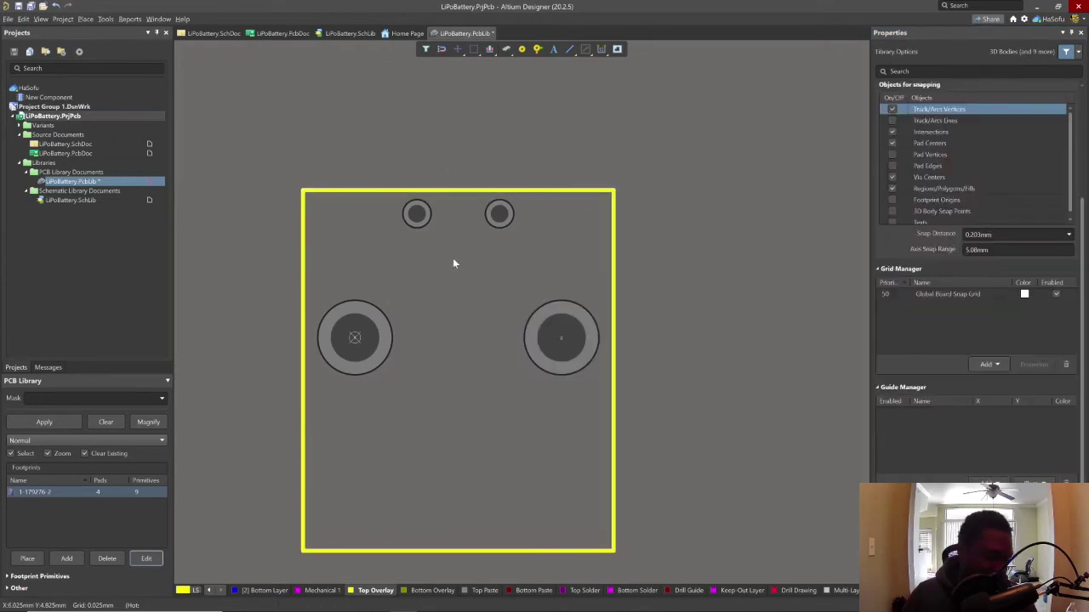
{"action": "key", "text": "shift+s"}
{"action": "key", "text": "shift+s"}
{"action": "key", "text": "shift+s"}
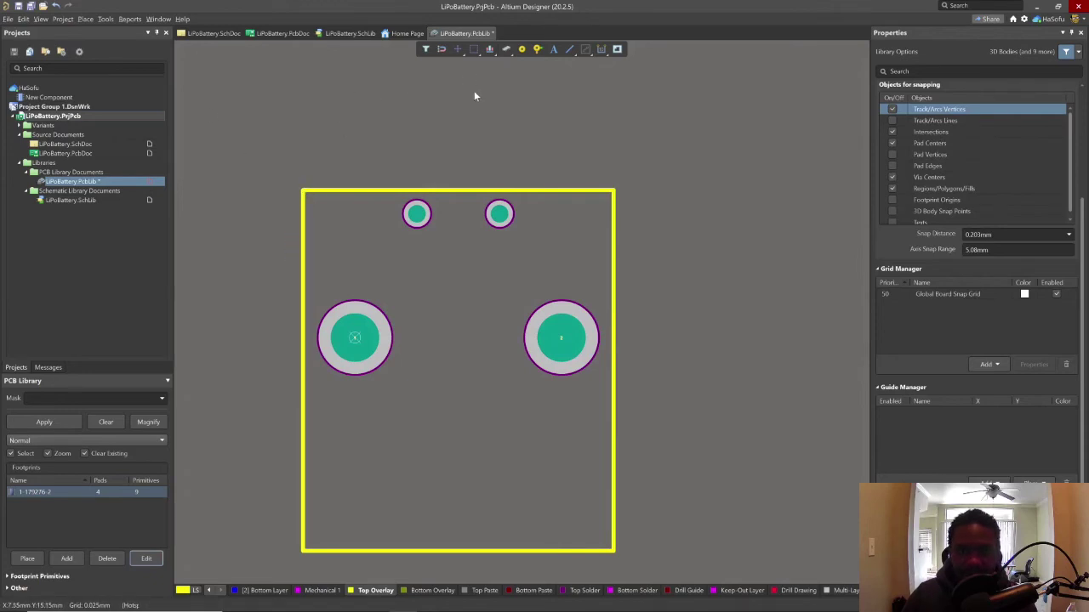
Step: Place a .Designator text string on the Top Overlay just above the housing outline at X -1.075 mm, Y 9.325 mm, and save the library
{"action": "left_click", "coordinate": [553, 50]}
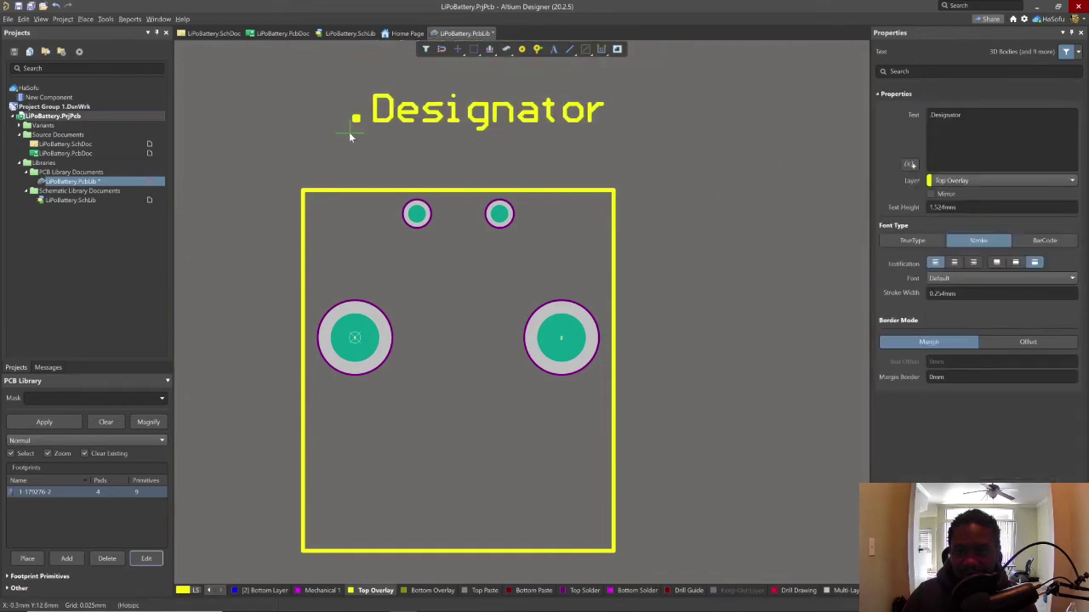
{"action": "left_click", "coordinate": [338, 185]}
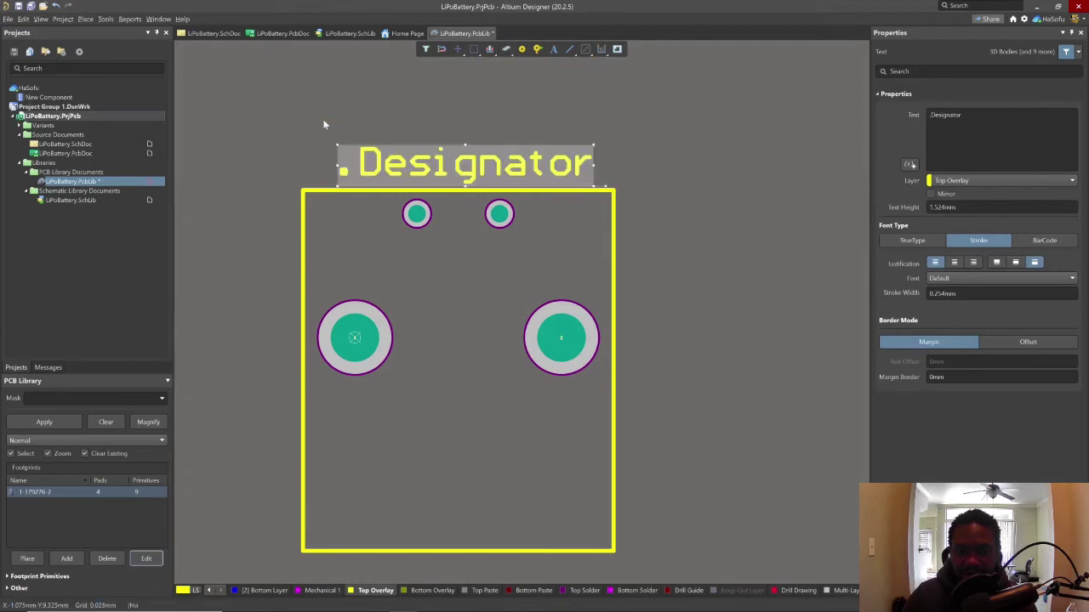
{"action": "right_click_drag", "start_coordinate": [564, 165], "coordinate": [368, 165]}
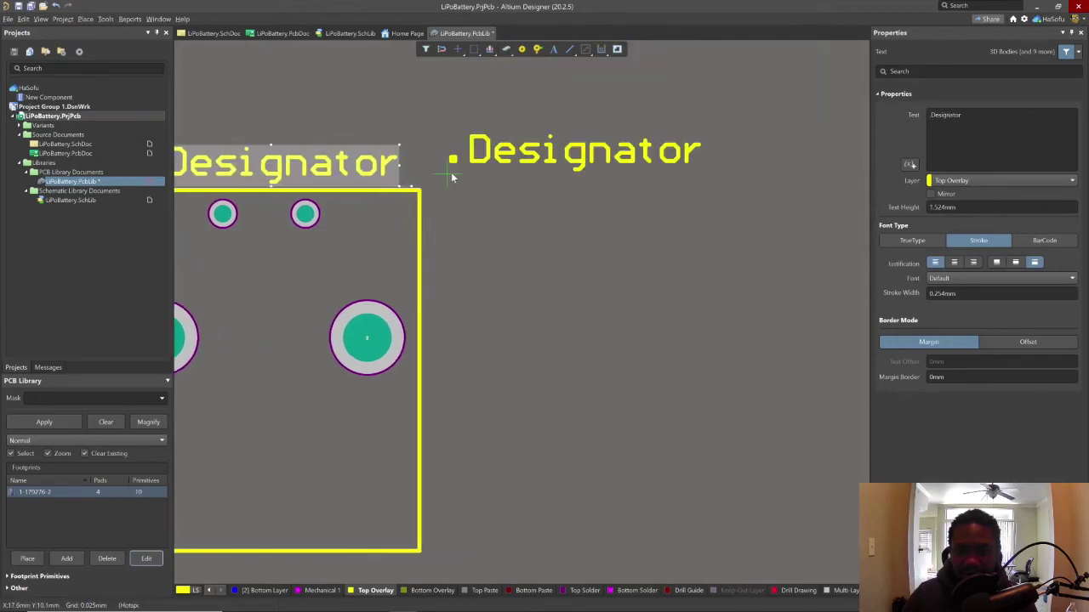
{"action": "key", "text": "Tab"}
{"action": "left_click", "coordinate": [964, 115]}
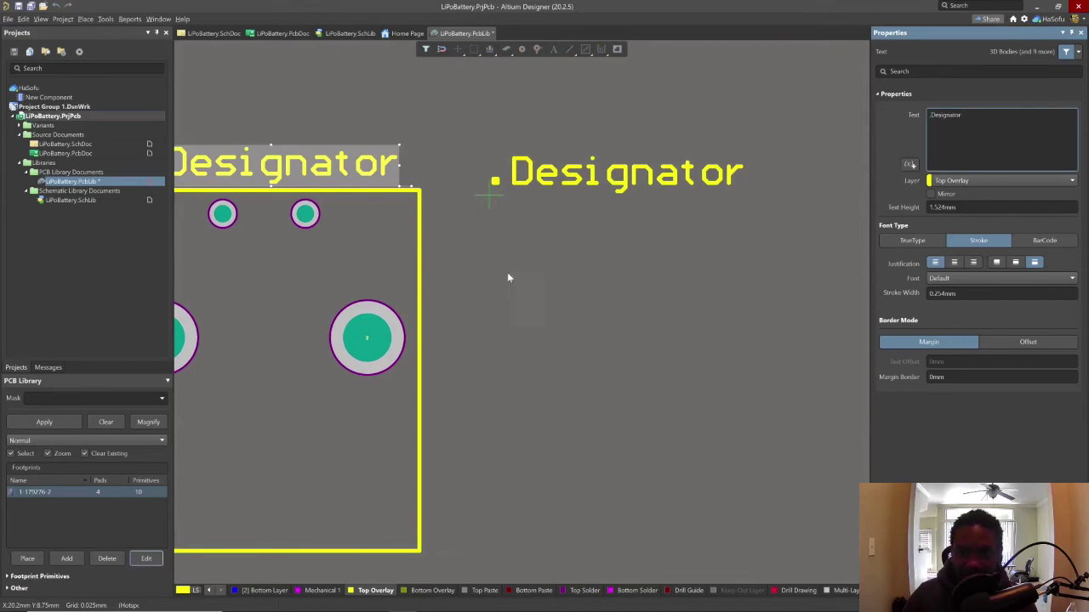
{"action": "right_click", "coordinate": [479, 151]}
{"action": "left_click", "coordinate": [472, 195]}
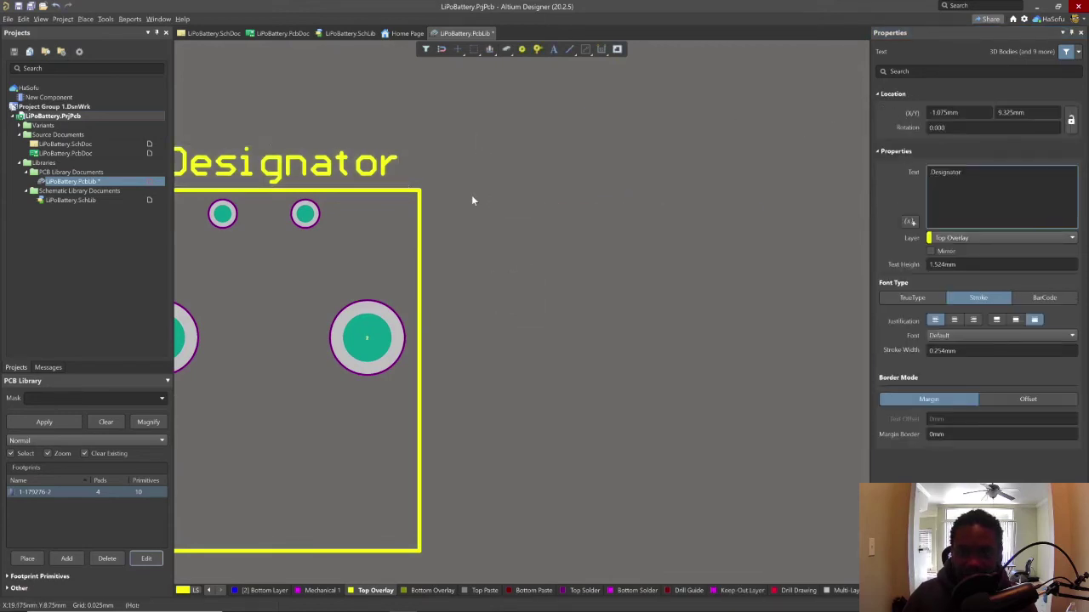
{"action": "right_click_drag", "start_coordinate": [475, 155], "coordinate": [724, 180]}
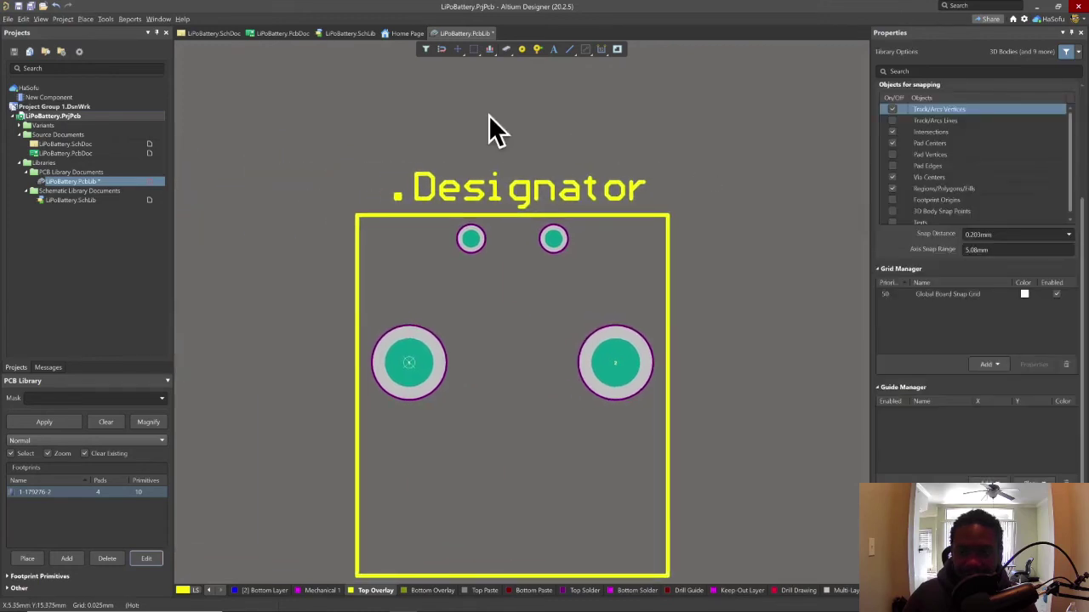
{"action": "right_click_drag", "start_coordinate": [482, 119], "coordinate": [536, 91]}
{"action": "right_click_drag", "start_coordinate": [377, 110], "coordinate": [311, 86]}
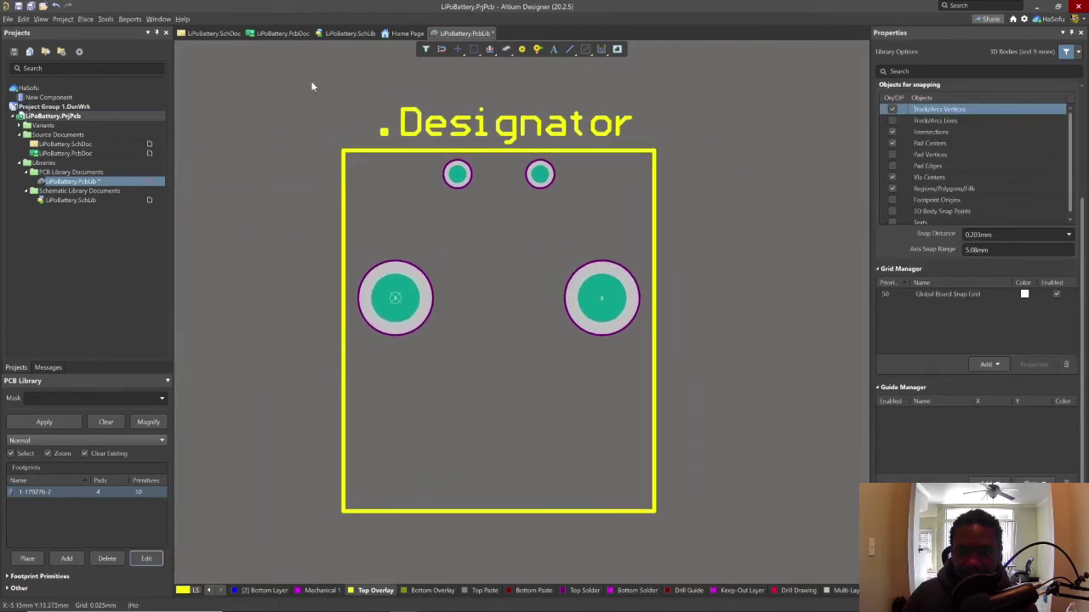
{"action": "left_click", "coordinate": [18, 6]}
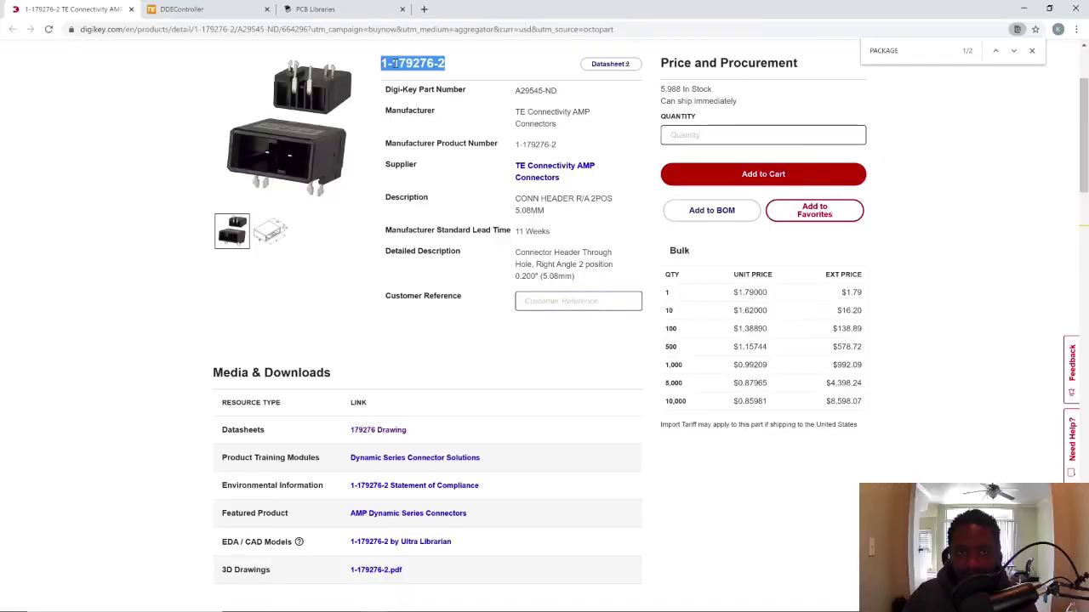
Step: Switch to the browser, copy the part number 1-179276-2 from the Digi-Key page, and view the header's datasheet drawing
{"action": "right_click", "coordinate": [393, 66]}
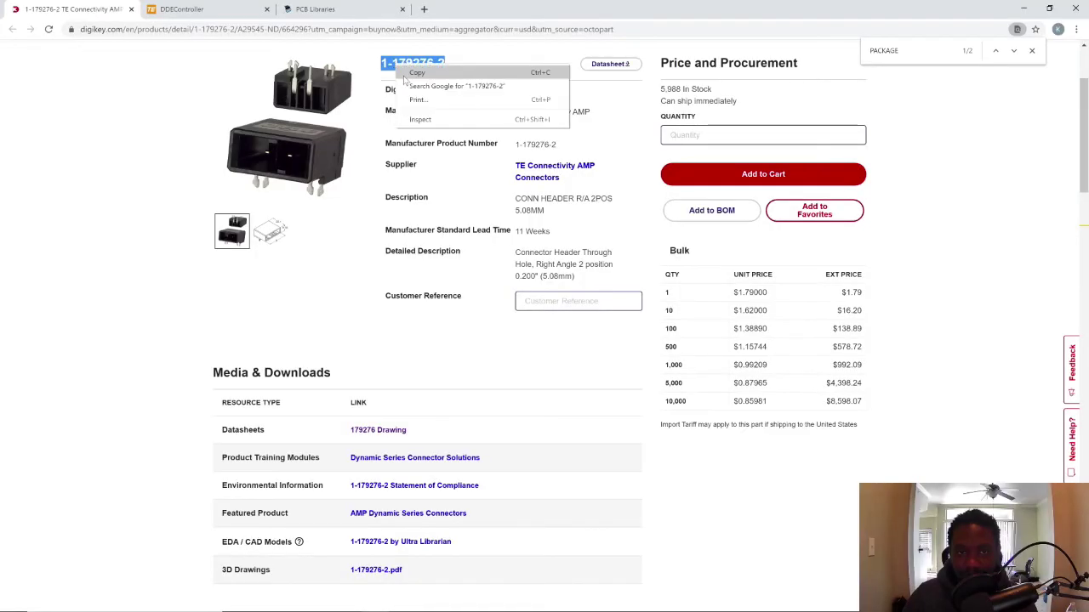
{"action": "left_click", "coordinate": [417, 80]}
{"action": "left_click", "coordinate": [234, 10]}
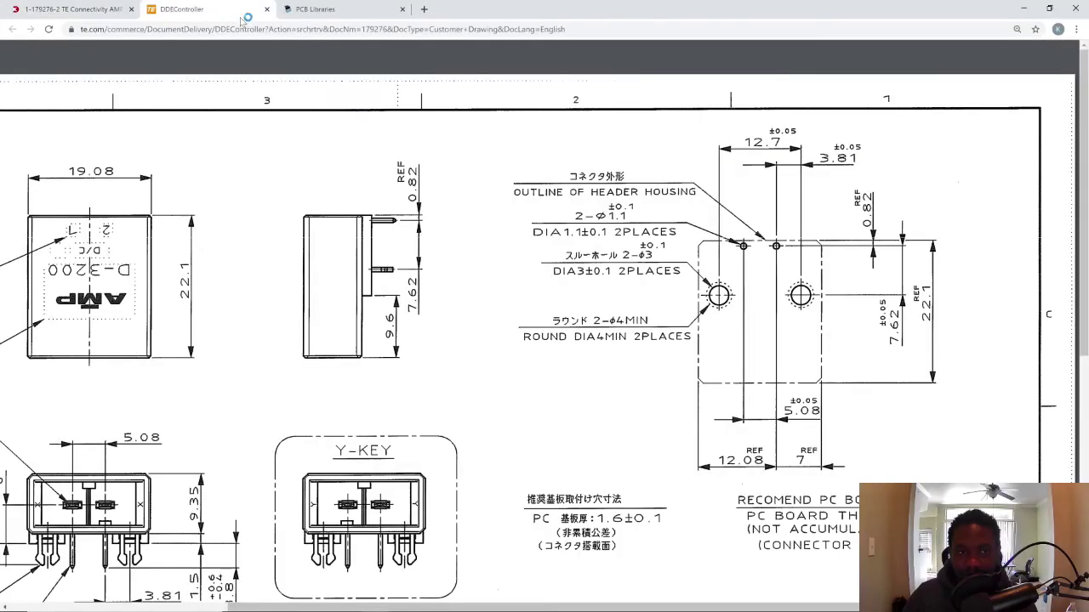
{"action": "left_click", "coordinate": [338, 31]}
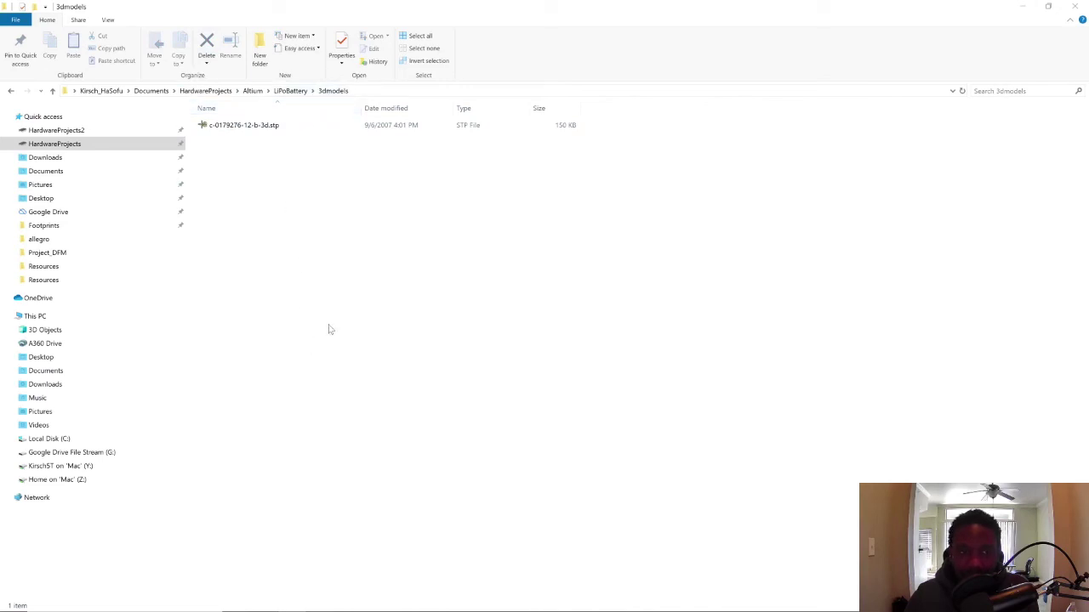
Step: Switch back to Altium Designer and place the c-0179276-12-b-3d.stp model as a 3D body over the pads inside the housing outline
{"action": "left_click", "coordinate": [401, 602]}
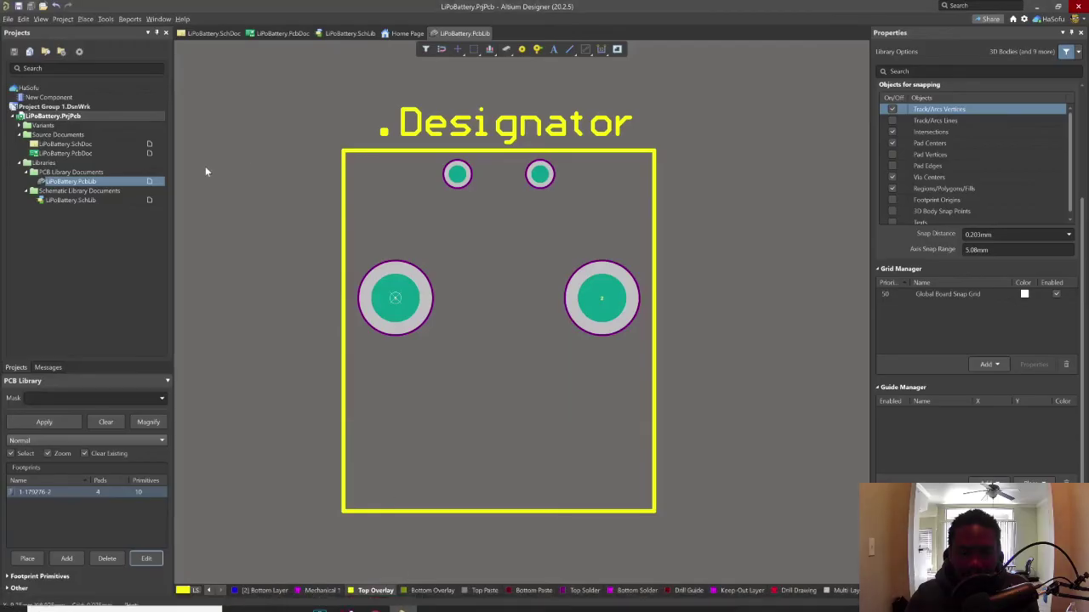
{"action": "left_click", "coordinate": [85, 19]}
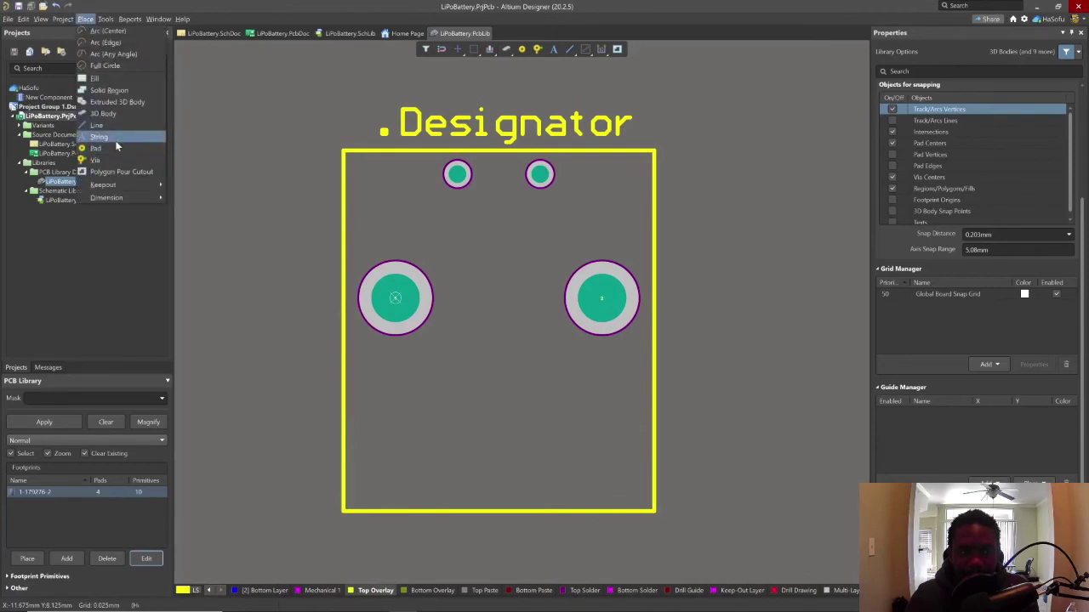
{"action": "left_click", "coordinate": [124, 114]}
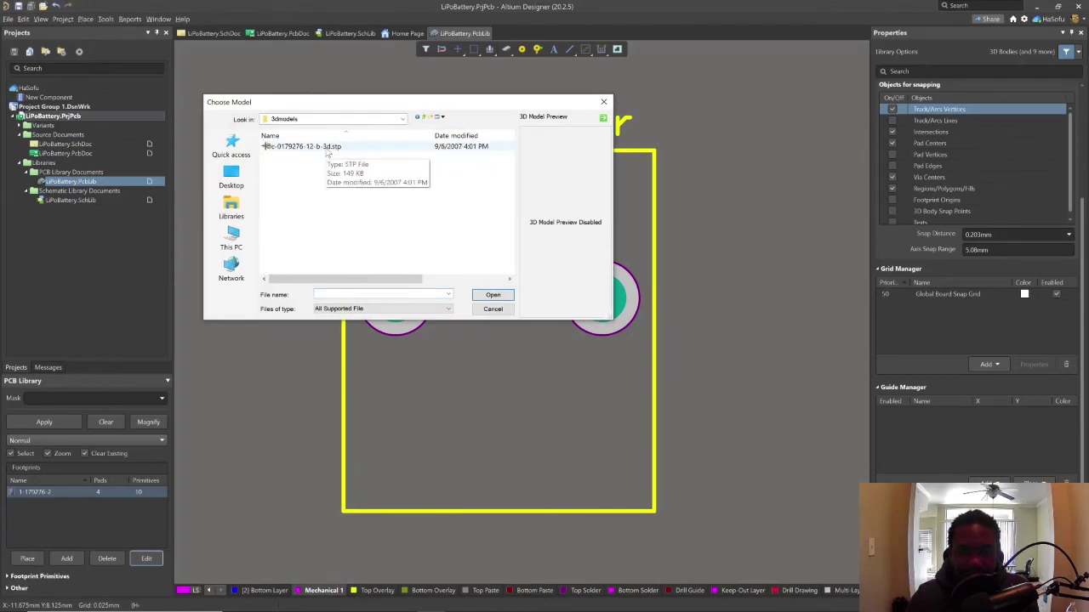
{"action": "left_click", "coordinate": [327, 148]}
{"action": "left_click", "coordinate": [492, 294]}
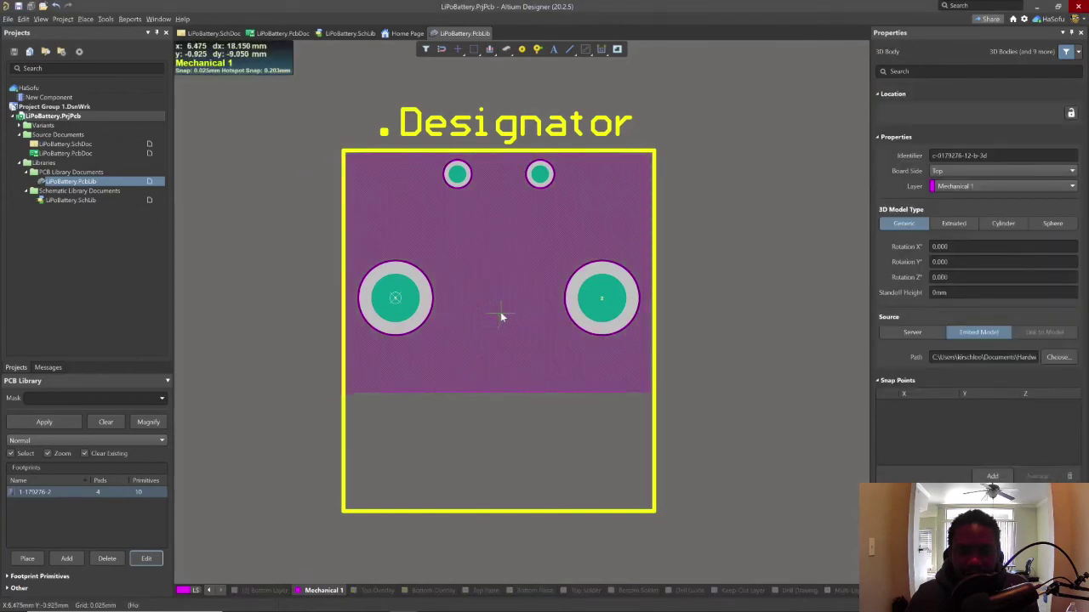
{"action": "left_click", "coordinate": [501, 315]}
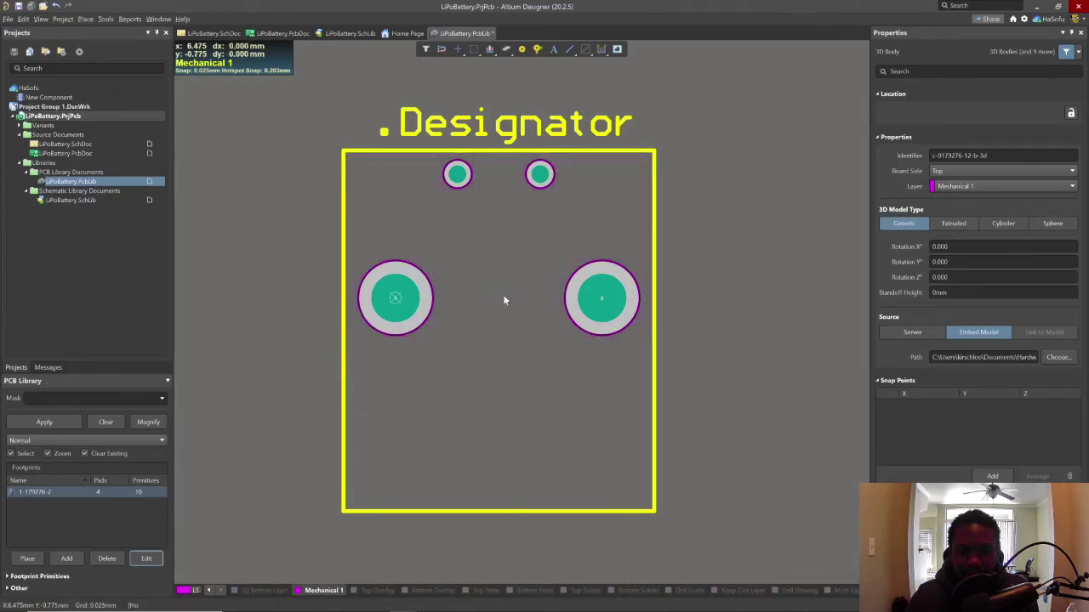
{"action": "right_click", "coordinate": [323, 188]}
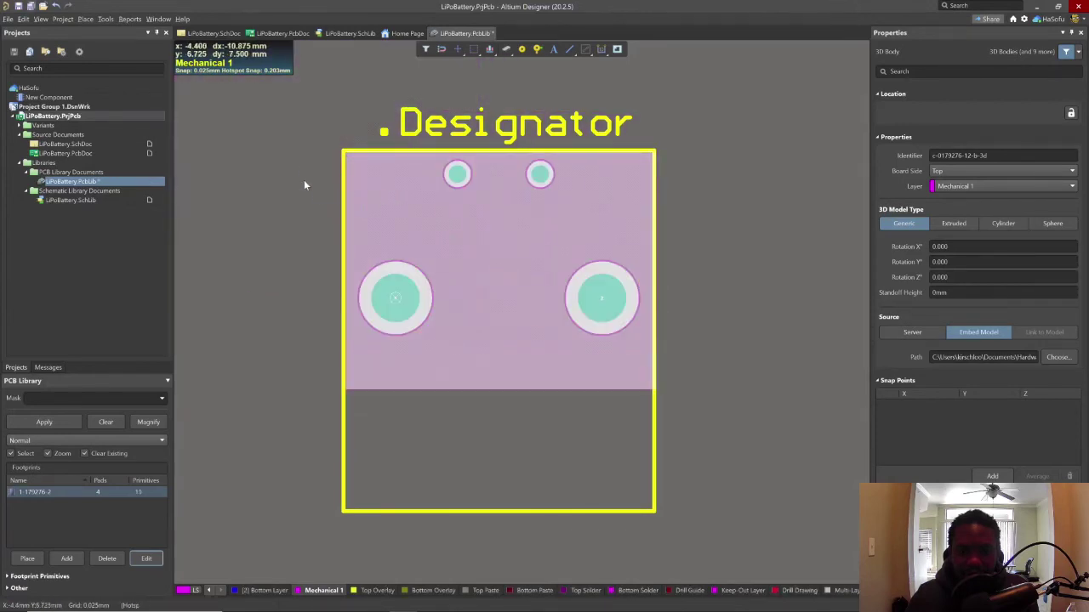
{"action": "left_click", "coordinate": [303, 160]}
Step: Switch to 3D layout mode and examine the connector body's orientation and its pin side relative to the pads
{"action": "left_click", "coordinate": [41, 19]}
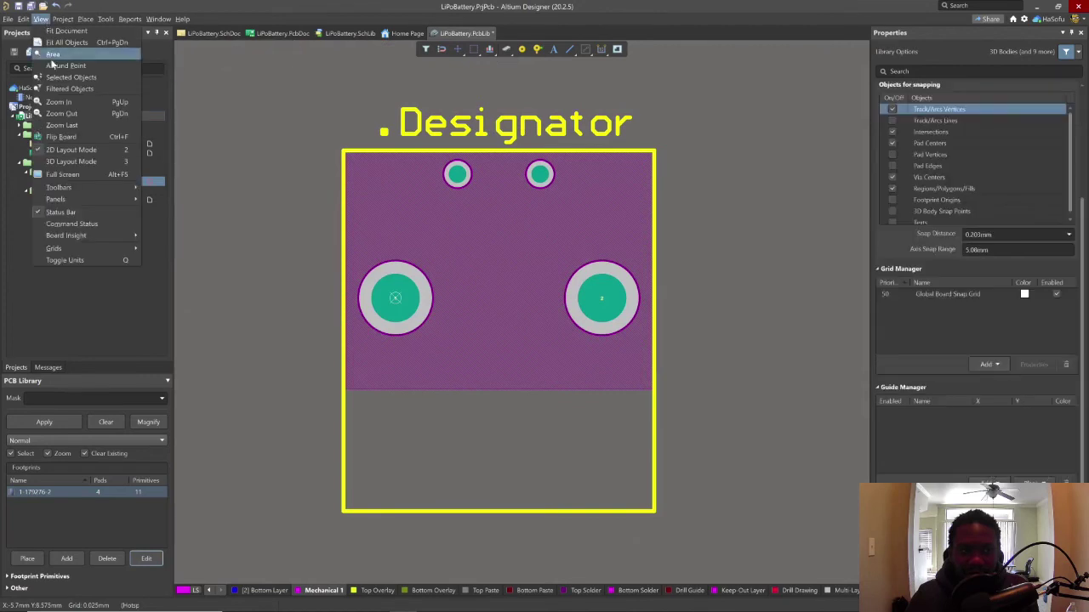
{"action": "left_click", "coordinate": [69, 161]}
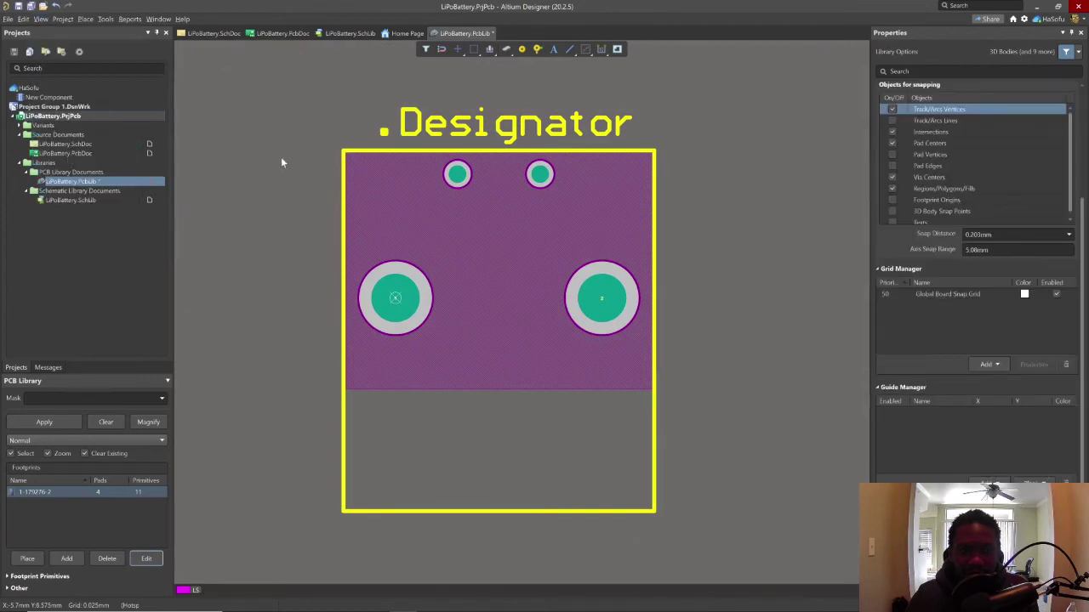
{"action": "scroll", "coordinate": [423, 239], "scroll_direction": "down", "scroll_amount": 1, "text": "ctrl"}
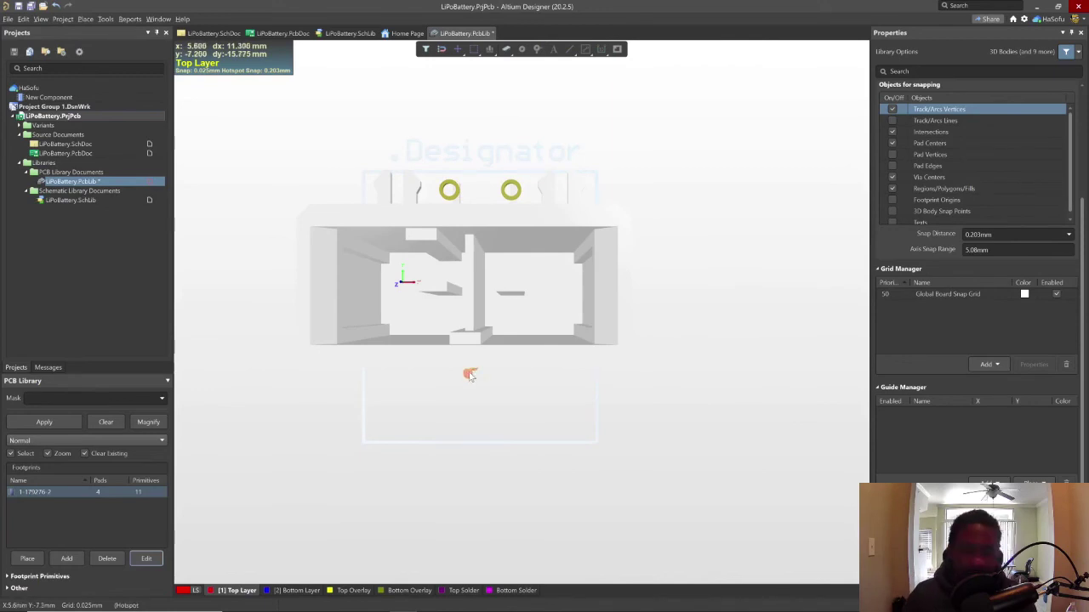
{"action": "right_click_drag", "start_coordinate": [439, 391], "coordinate": [432, 185], "text": "shift"}
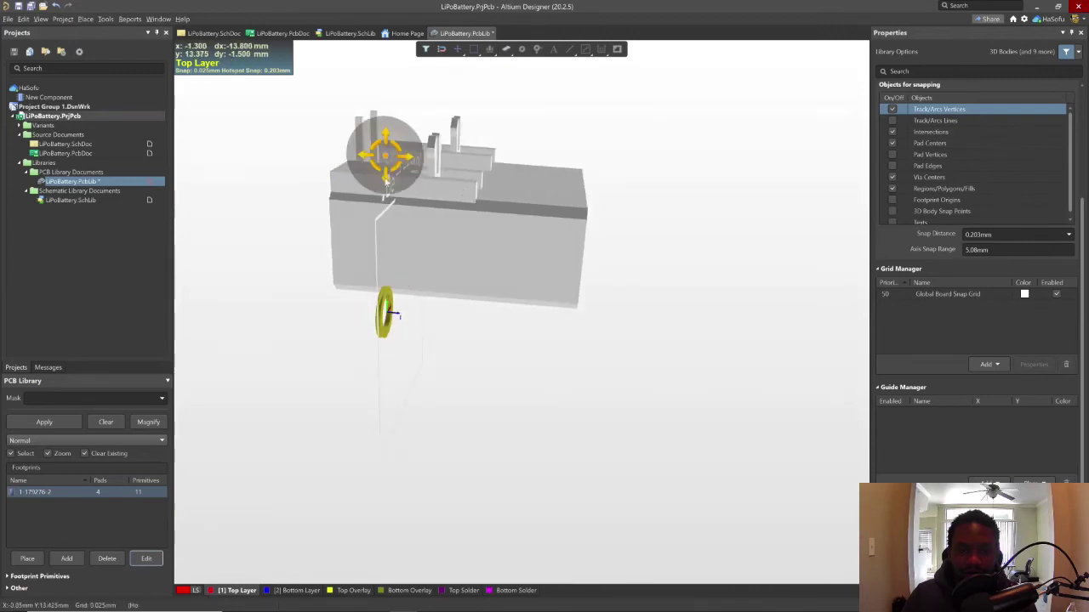
{"action": "right_click_drag", "start_coordinate": [384, 157], "coordinate": [377, 242], "text": "shift"}
{"action": "left_click", "coordinate": [289, 163]}
Step: Align the connector body's pin-side face with the board surface using Align Face With Board
{"action": "left_click", "coordinate": [85, 18]}
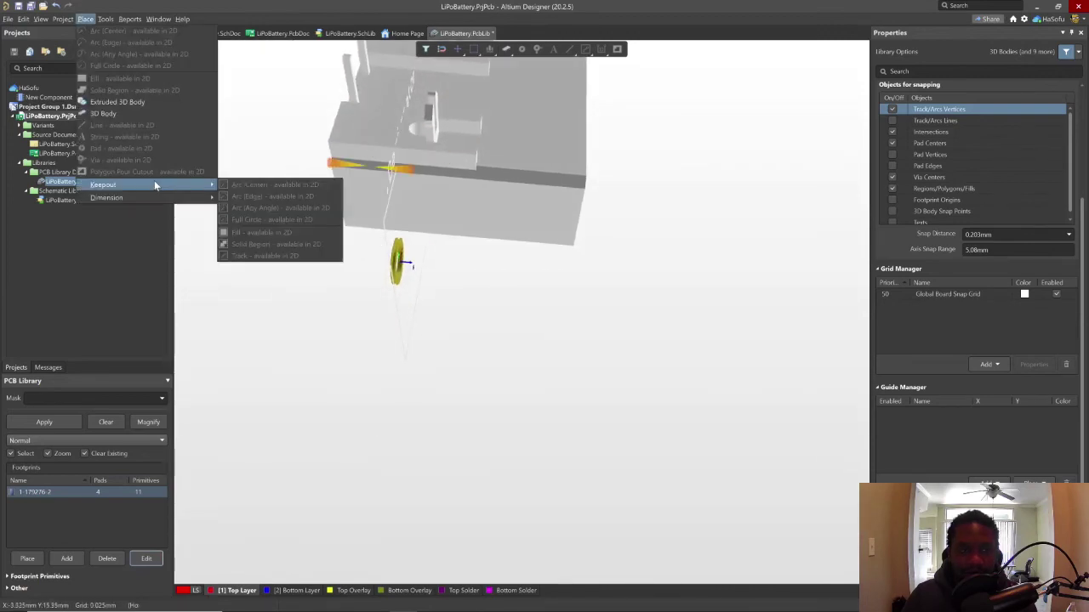
{"action": "mouse_move", "coordinate": [103, 17]}
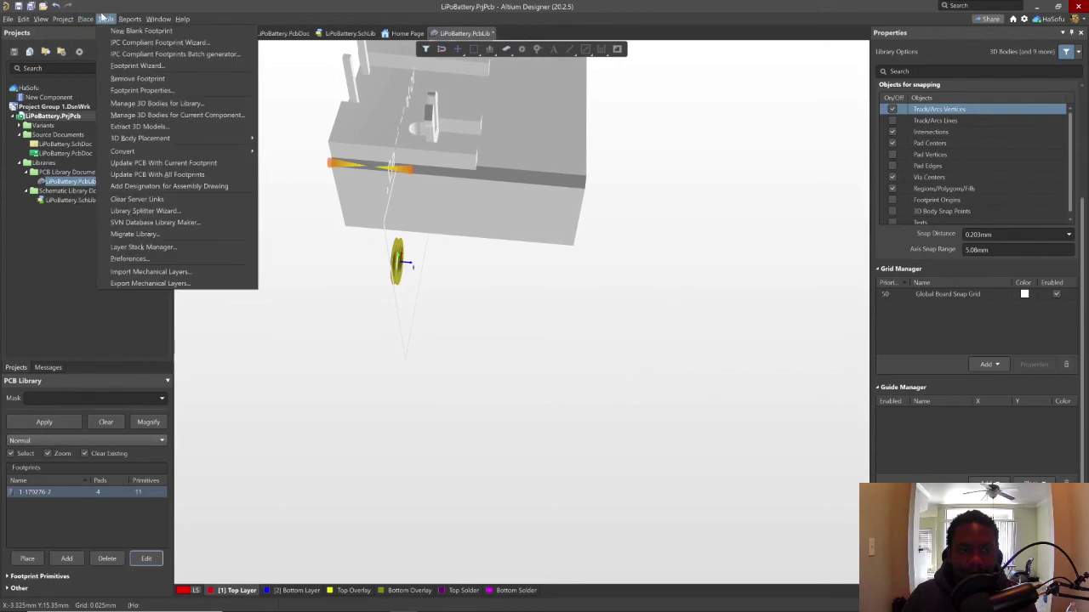
{"action": "mouse_move", "coordinate": [192, 143]}
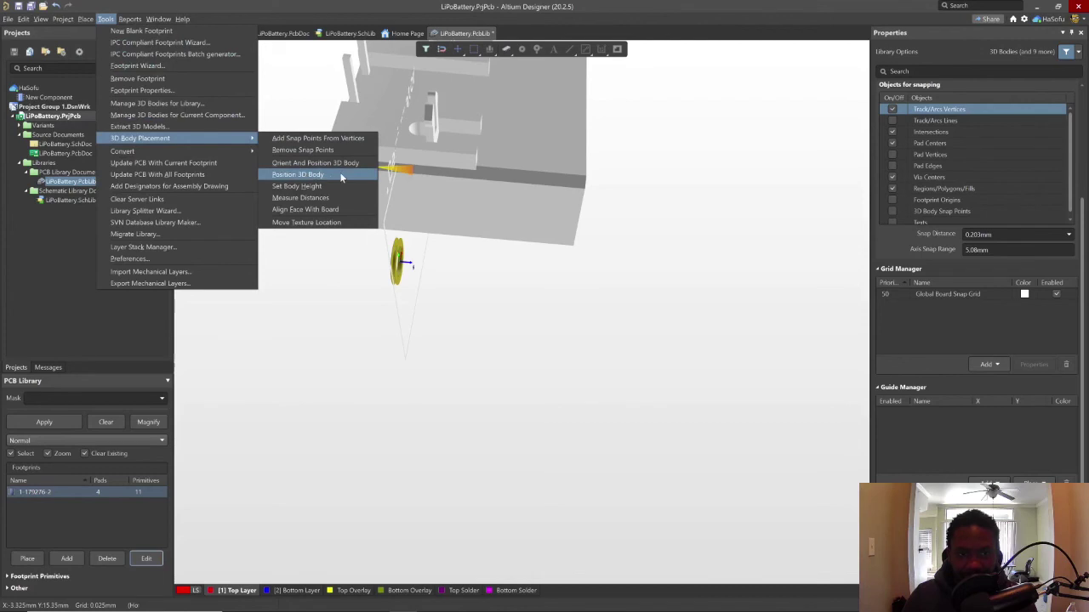
{"action": "left_click", "coordinate": [319, 211]}
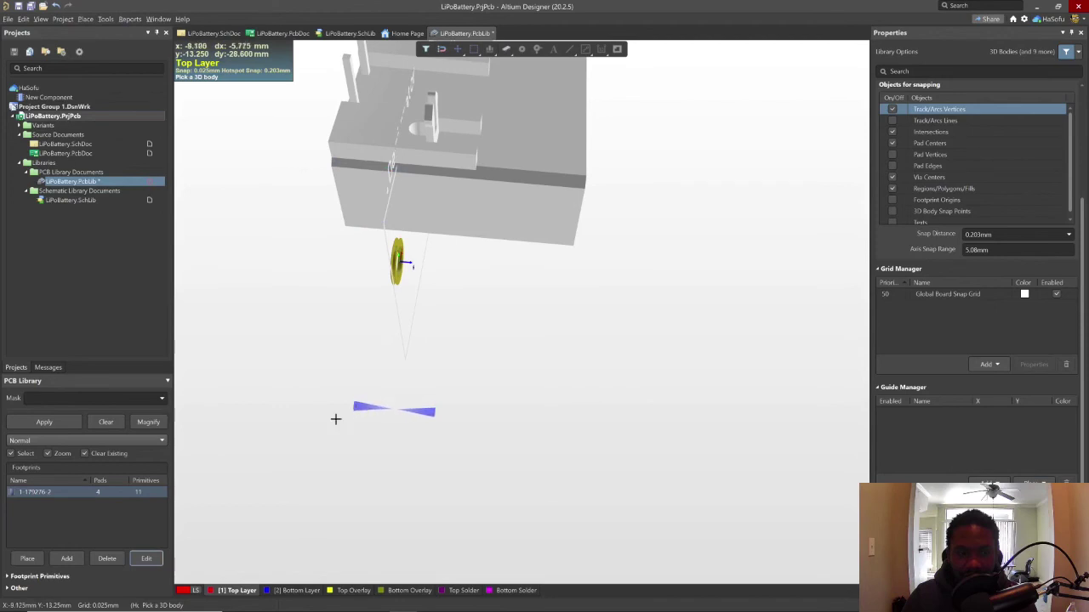
{"action": "scroll", "coordinate": [337, 394], "scroll_direction": "down", "scroll_amount": 3}
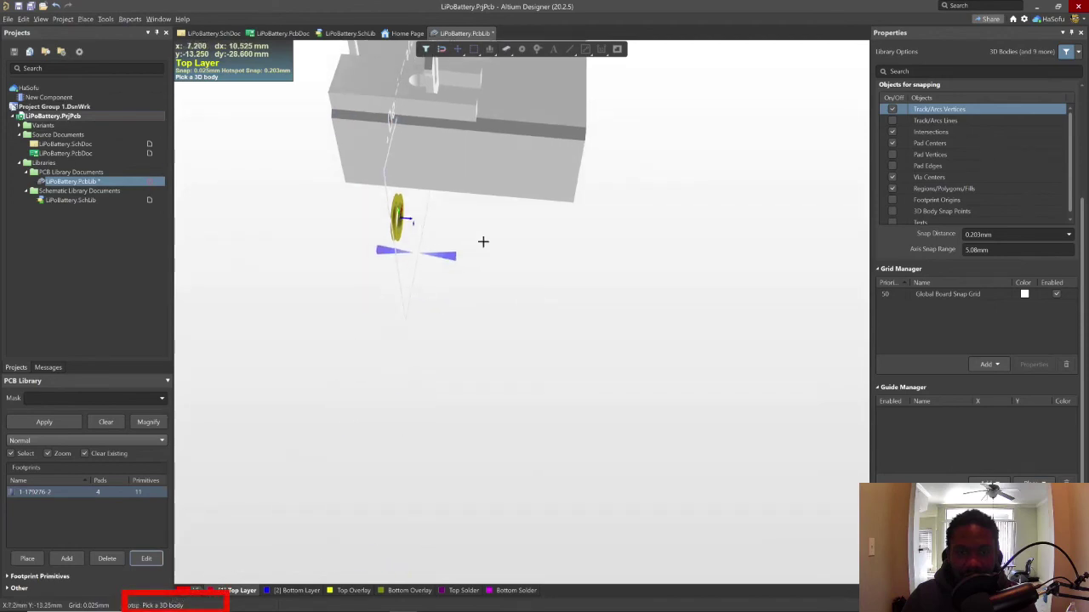
{"action": "scroll", "coordinate": [462, 388], "scroll_direction": "up", "scroll_amount": 3}
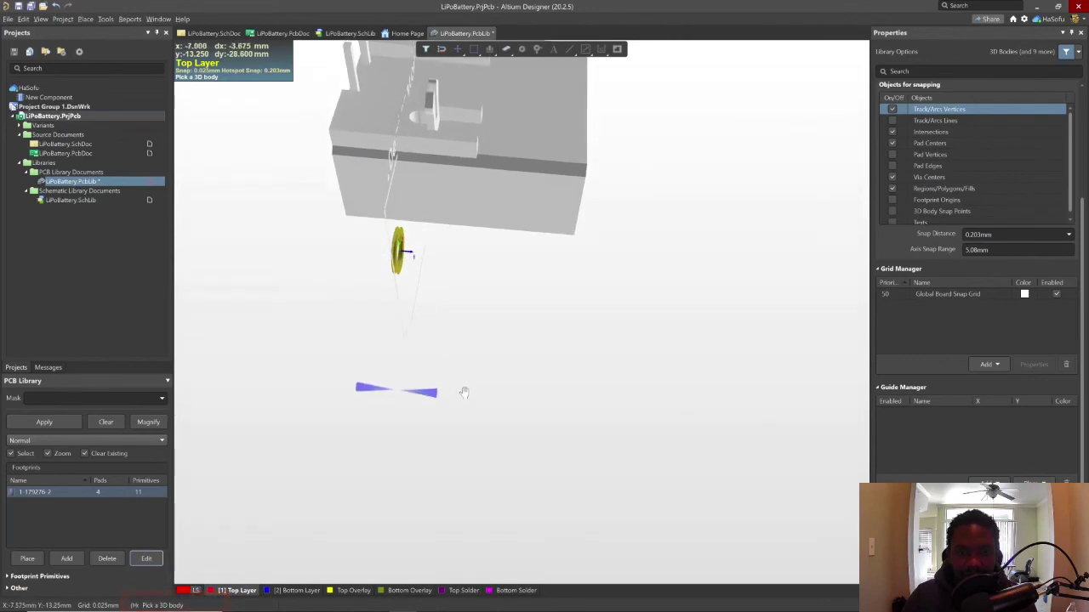
{"action": "right_click_drag", "start_coordinate": [461, 395], "coordinate": [443, 479]}
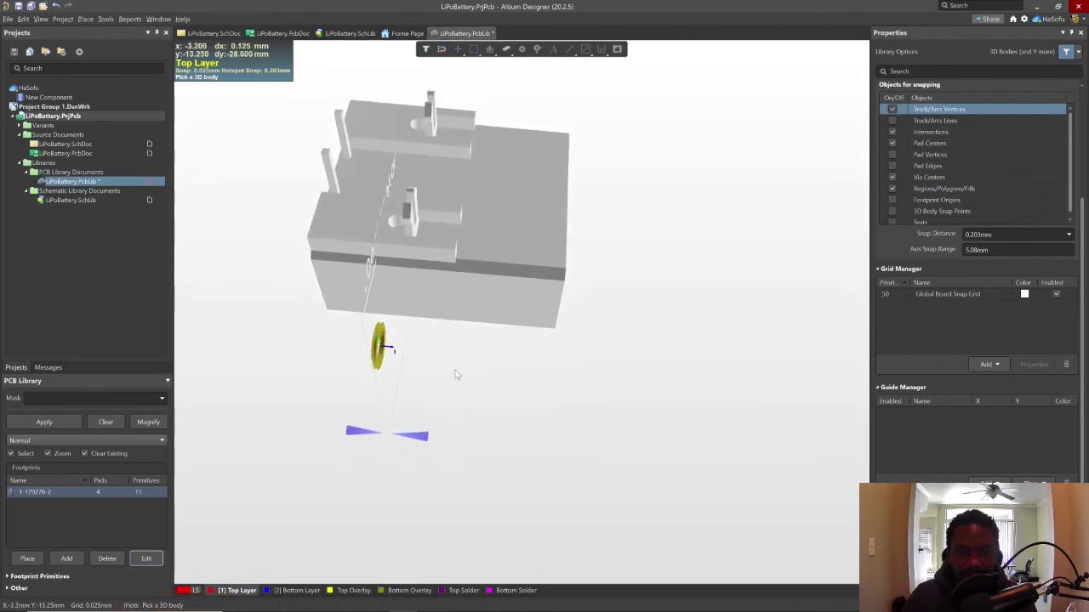
{"action": "left_click", "coordinate": [486, 183]}
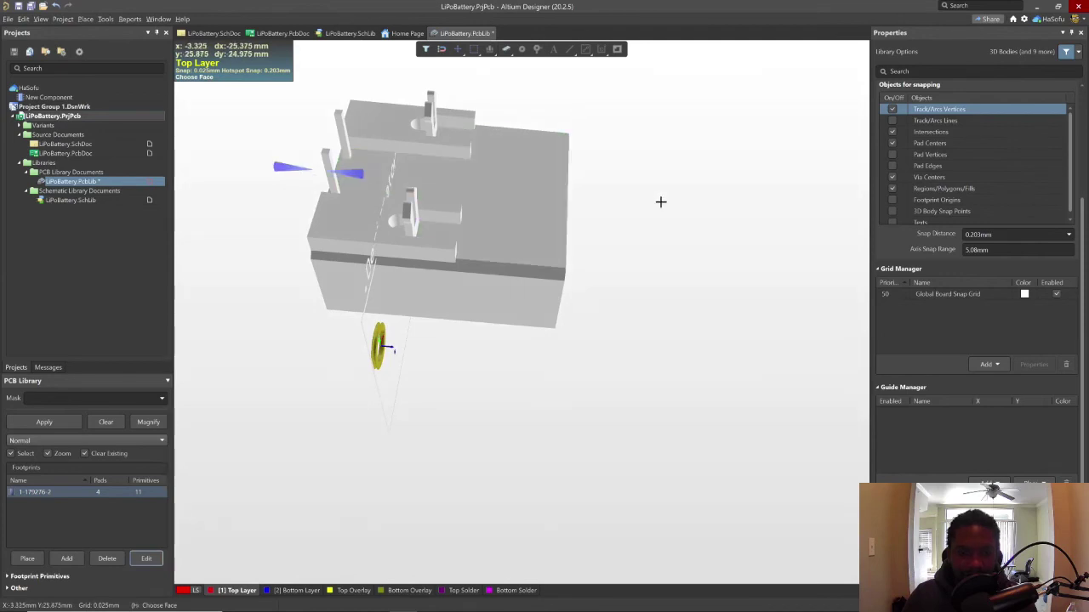
{"action": "left_click", "coordinate": [406, 129]}
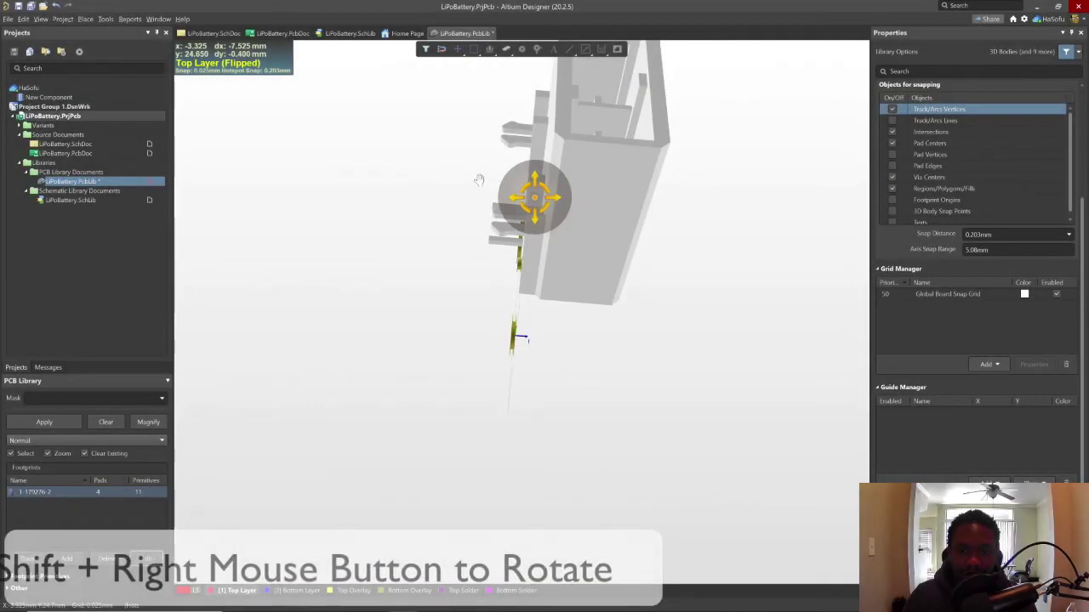
Step: Select the connector's 3D body and set its Z rotation to 180 degrees
{"action": "right_click_drag", "start_coordinate": [510, 183], "coordinate": [459, 207], "text": "shift"}
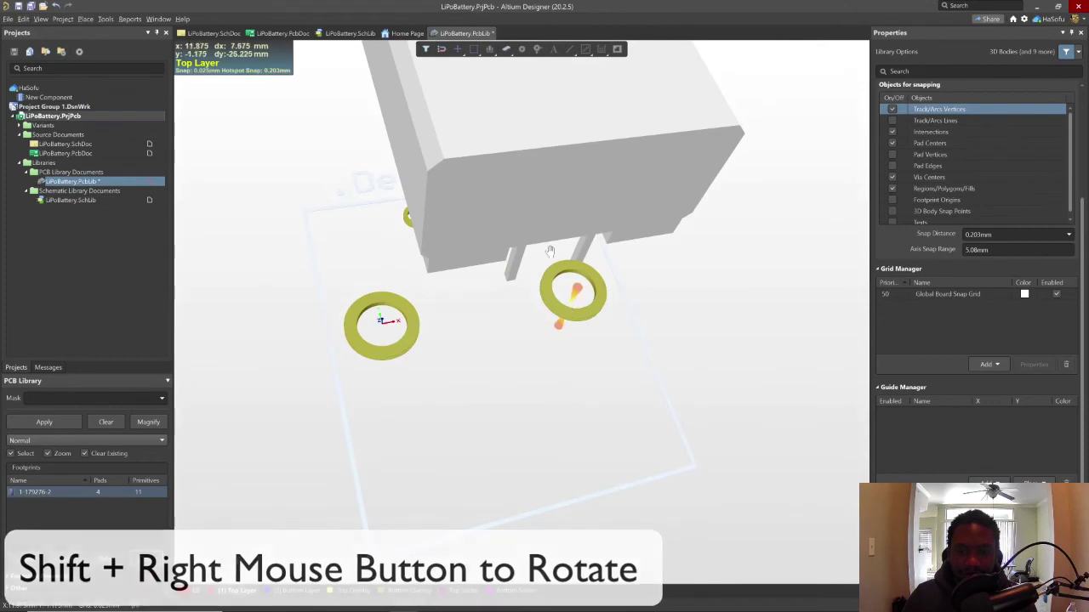
{"action": "right_click_drag", "start_coordinate": [499, 292], "coordinate": [502, 204], "text": "shift"}
{"action": "left_click", "coordinate": [507, 198]}
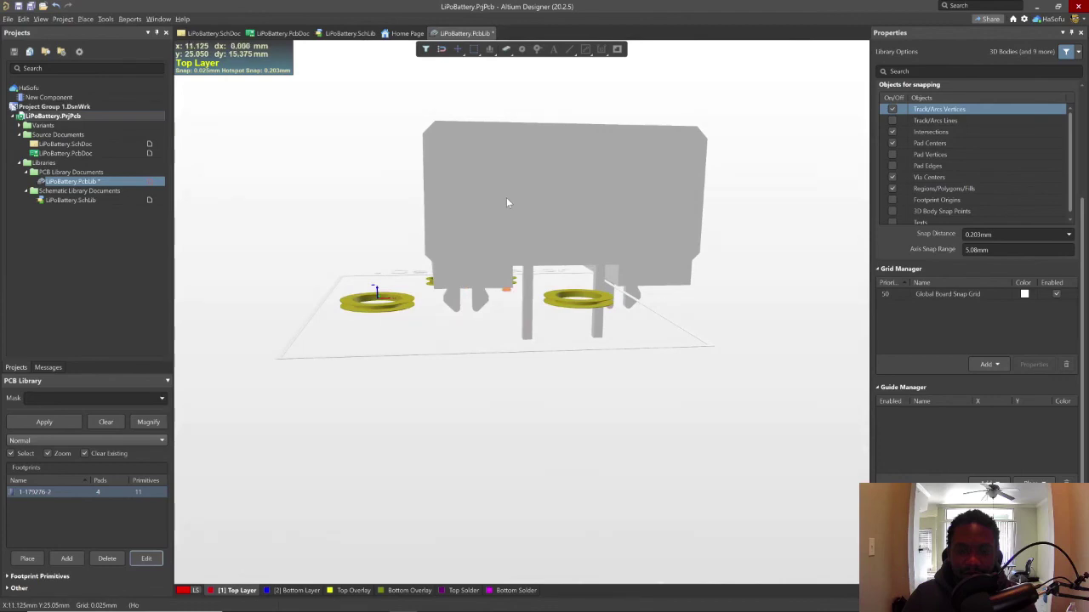
{"action": "left_click_drag", "start_coordinate": [362, 188], "coordinate": [976, 245]}
{"action": "left_click", "coordinate": [962, 245]}
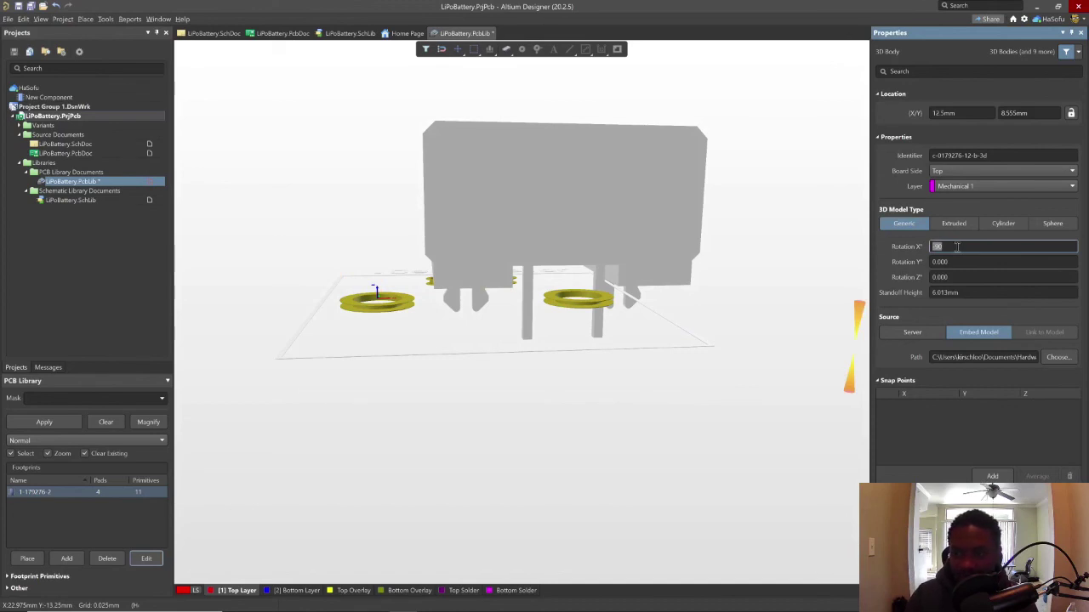
{"action": "key", "text": "Tab"}
{"action": "key", "text": "Tab"}
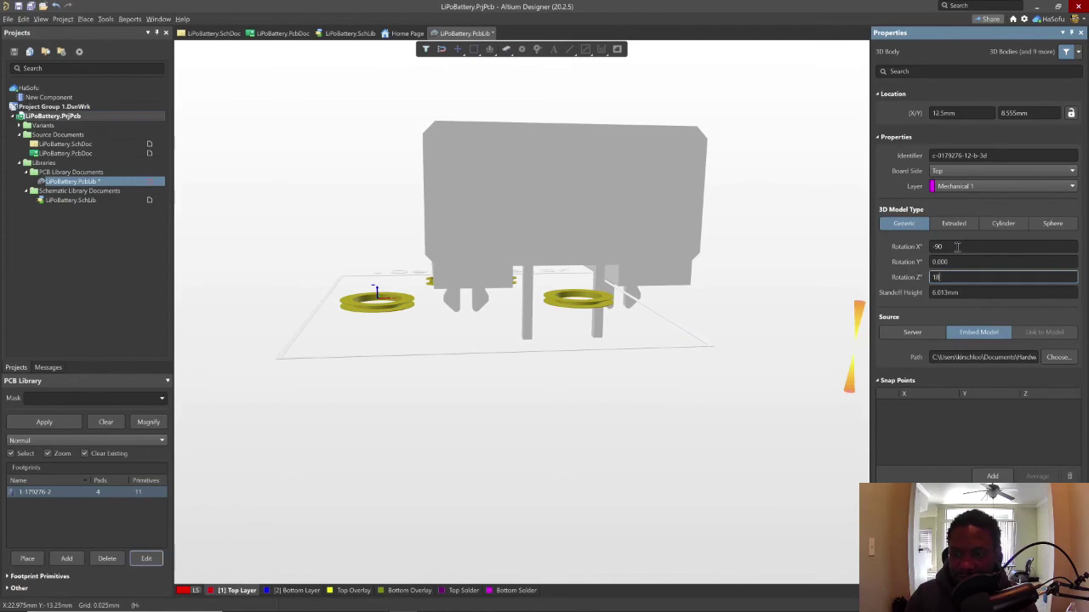
{"action": "type", "text": "180"}
{"action": "key", "text": "Tab"}
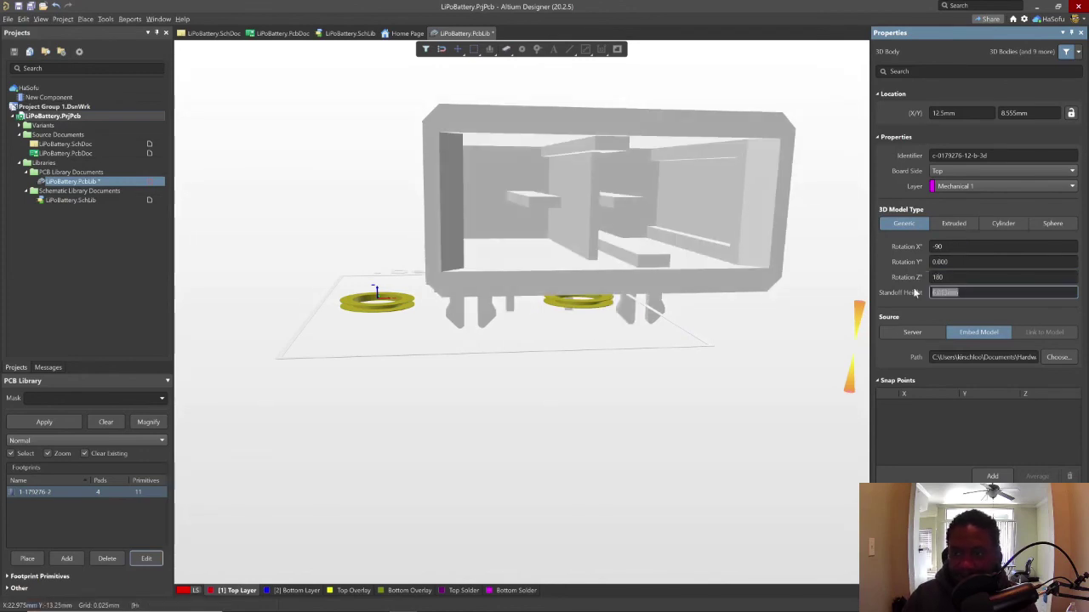
Step: Reposition the connector's 3D body to about X 6.525 mm, Y 2.95 mm so its pins pass through the pad holes
{"action": "right_click_drag", "start_coordinate": [559, 328], "coordinate": [427, 296], "text": "shift"}
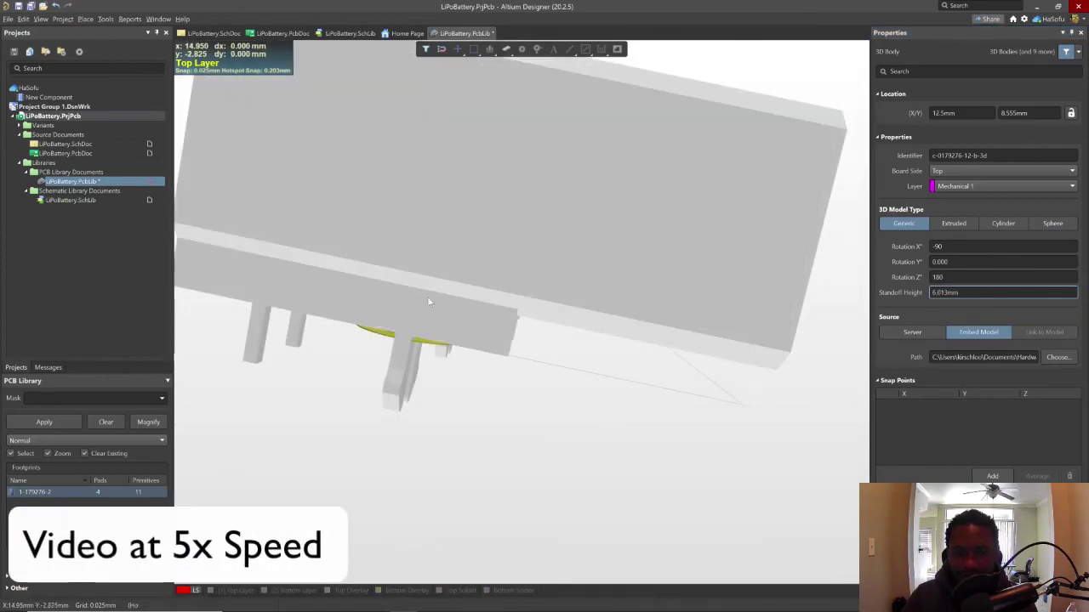
{"action": "right_click_drag", "start_coordinate": [318, 332], "coordinate": [292, 242], "text": "shift"}
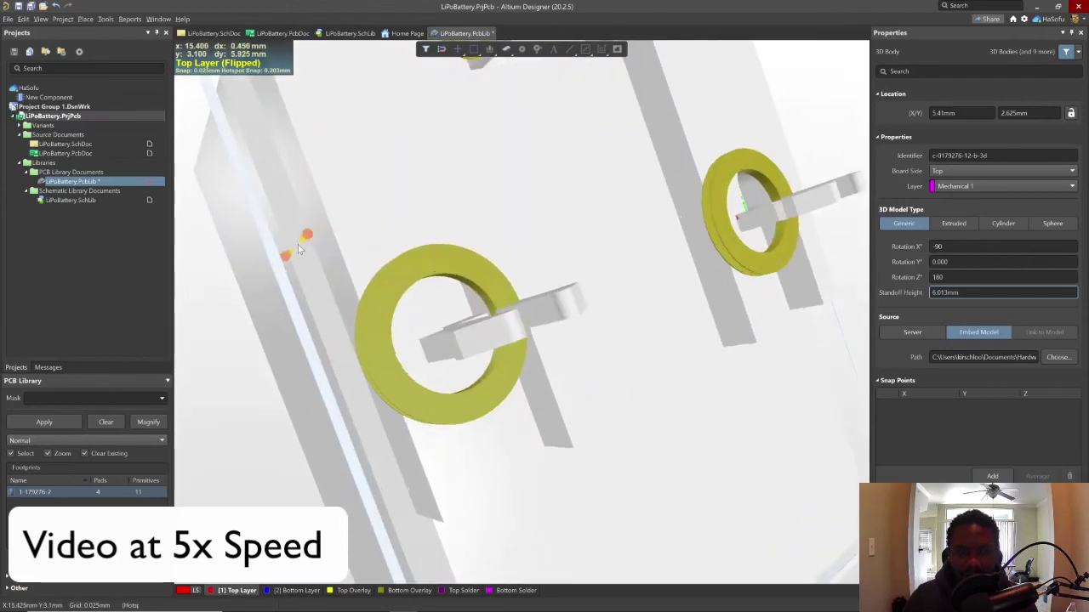
{"action": "scroll", "coordinate": [292, 243], "scroll_direction": "down", "scroll_amount": 4, "text": "ctrl"}
{"action": "mouse_move", "coordinate": [533, 303]}
{"action": "right_mouse_down", "text": "shift"}
{"action": "mouse_move", "coordinate": [517, 156]}
{"action": "mouse_move", "coordinate": [393, 211]}
{"action": "right_mouse_up", "text": "shift"}
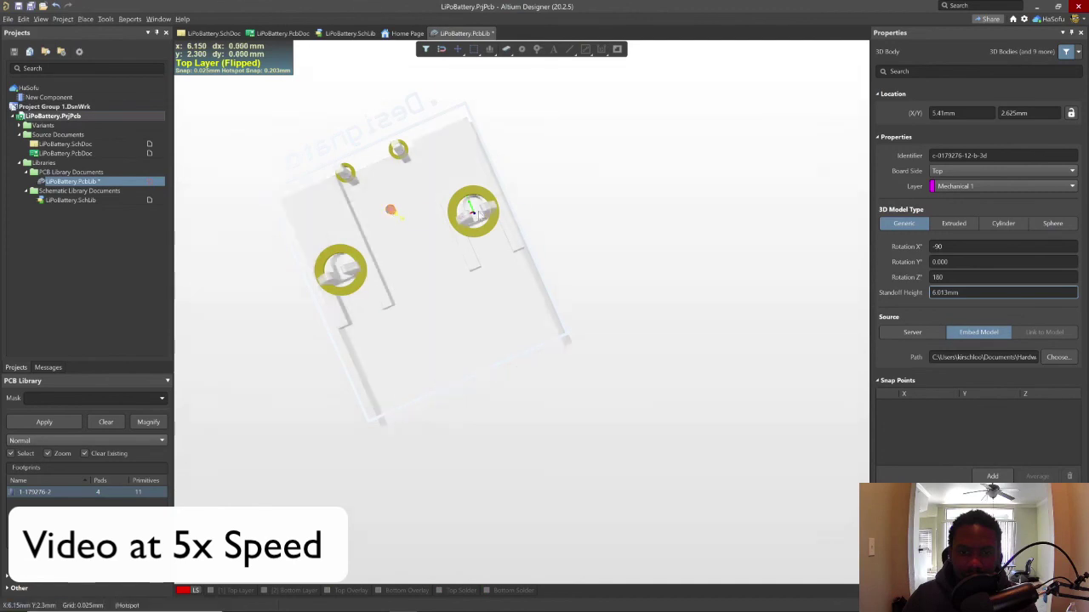
{"action": "scroll", "coordinate": [347, 293], "scroll_direction": "up", "scroll_amount": 4, "text": "ctrl"}
{"action": "mouse_move", "coordinate": [346, 293]}
{"action": "right_mouse_down"}
{"action": "mouse_move", "coordinate": [383, 318]}
{"action": "mouse_move", "coordinate": [374, 289]}
{"action": "mouse_move", "coordinate": [418, 231]}
{"action": "mouse_move", "coordinate": [530, 364]}
{"action": "mouse_move", "coordinate": [492, 284]}
{"action": "mouse_move", "coordinate": [493, 308]}
{"action": "mouse_move", "coordinate": [538, 334]}
{"action": "right_mouse_up"}
{"action": "left_click_drag", "start_coordinate": [539, 333], "coordinate": [542, 331]}
{"action": "right_click_drag", "start_coordinate": [553, 339], "coordinate": [530, 386], "text": "shift"}
{"action": "scroll", "coordinate": [528, 341], "scroll_direction": "up", "scroll_amount": 2, "text": "ctrl"}
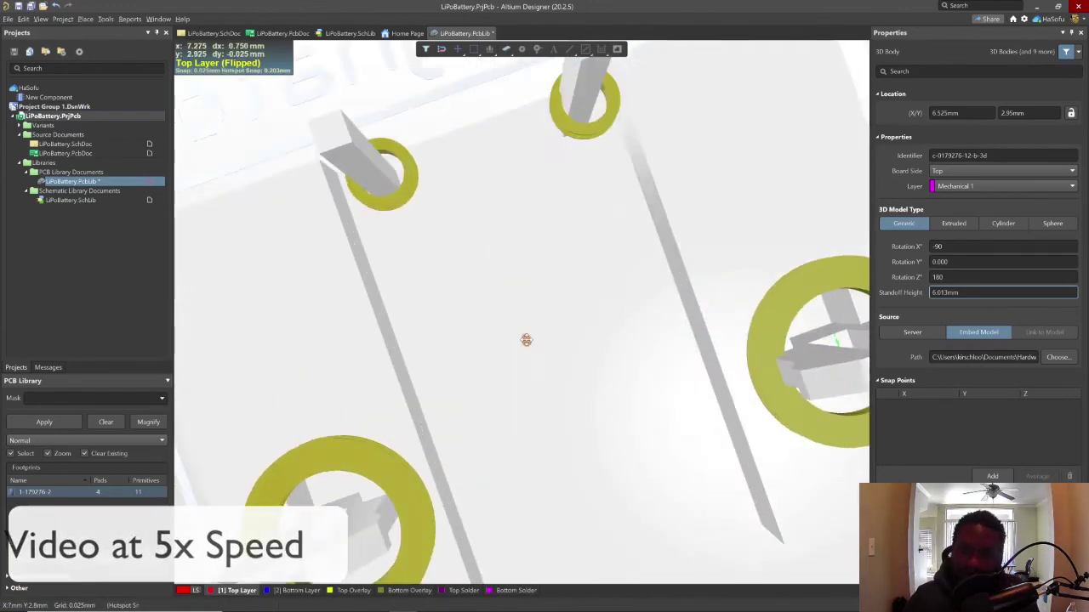
Step: Deselect the connector body and return the footprint to 2D layout mode
{"action": "scroll", "coordinate": [527, 340], "scroll_direction": "down", "scroll_amount": 6, "text": "ctrl"}
{"action": "left_click", "coordinate": [281, 165]}
{"action": "left_click", "coordinate": [41, 19]}
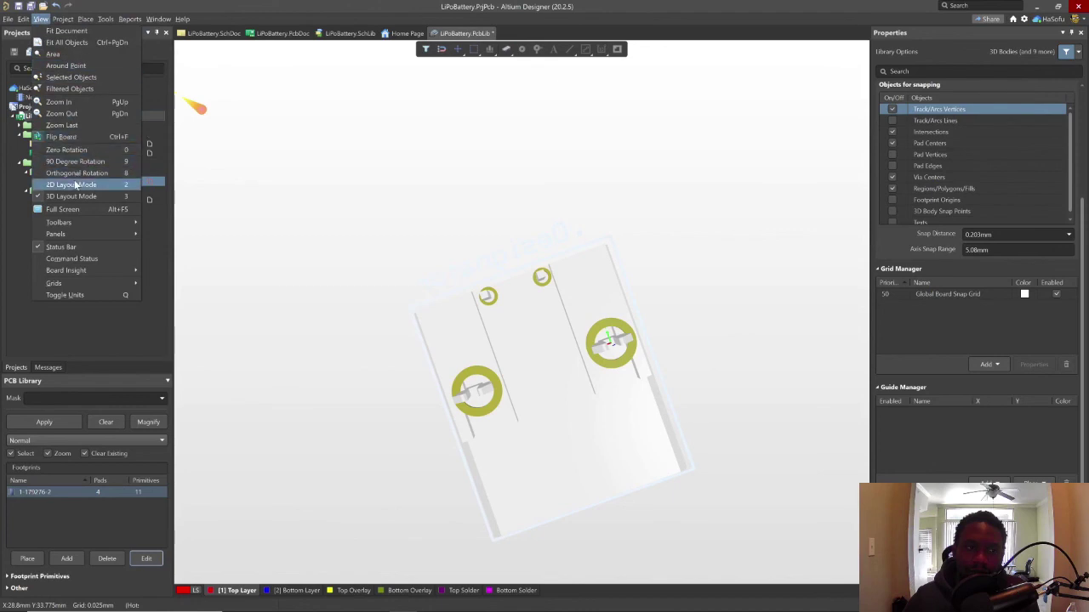
{"action": "left_click", "coordinate": [75, 185]}
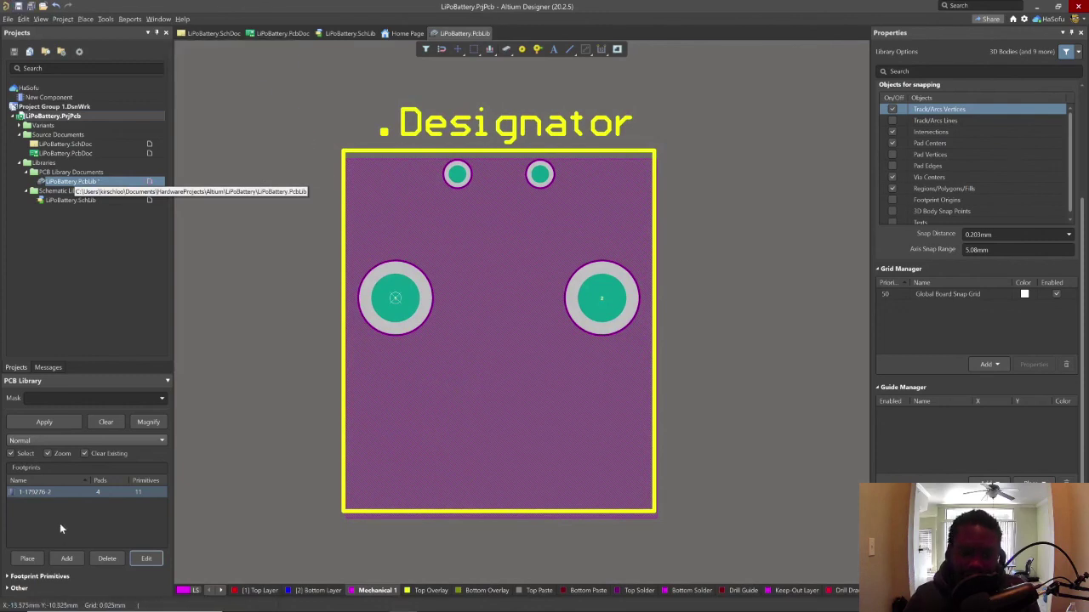
Step: Open LiPoBattery.SchLib and choose the 1-179276-2 footprint from LiPoBattery.PcbLib as the header component's footprint model
{"action": "left_click", "coordinate": [74, 199]}
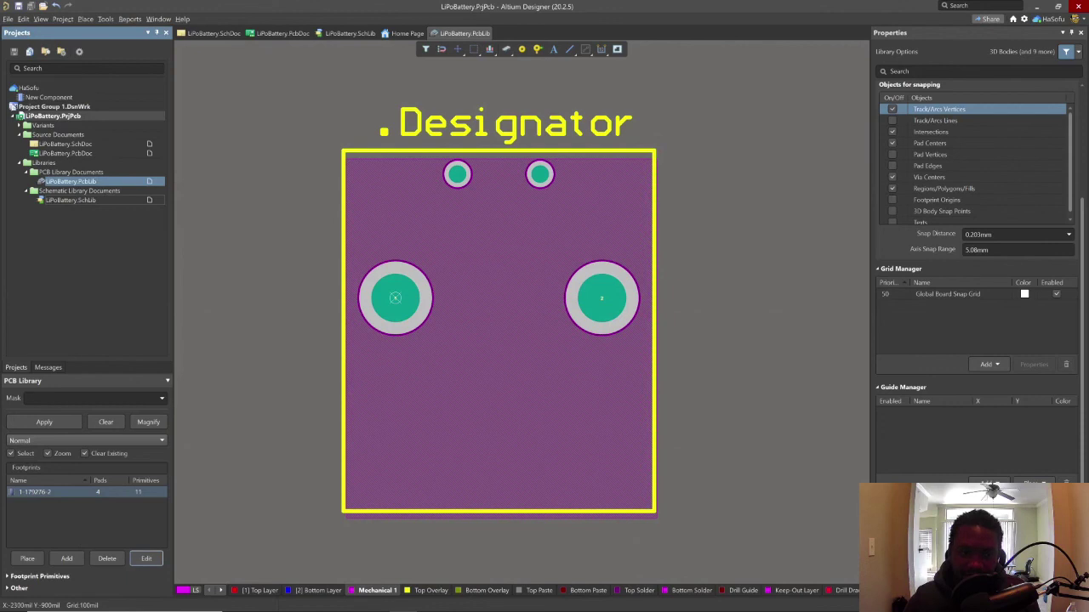
{"action": "double_click", "coordinate": [70, 200]}
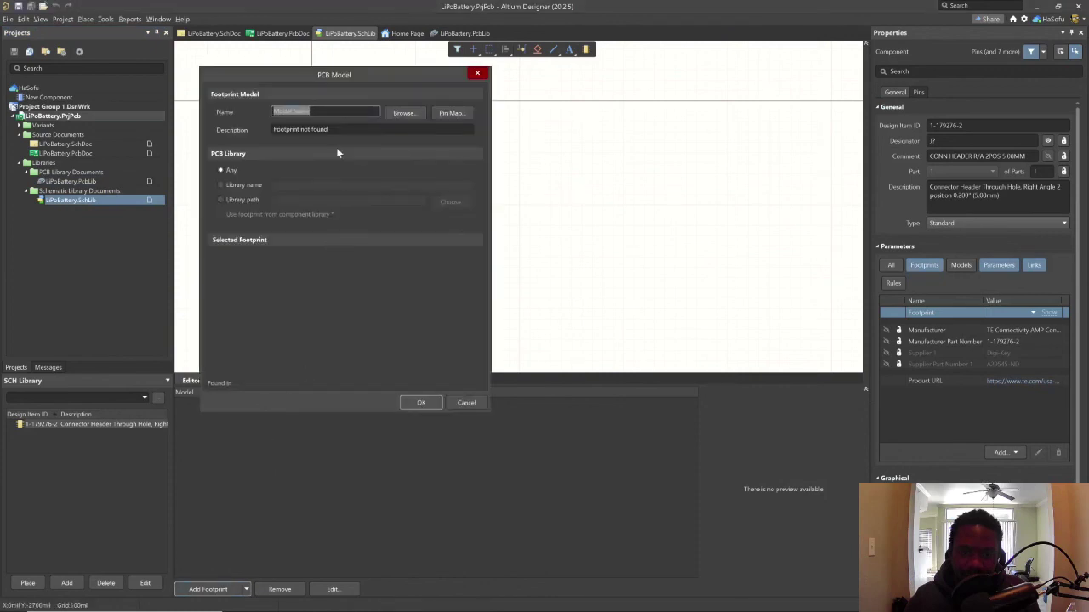
{"action": "left_click", "coordinate": [403, 112]}
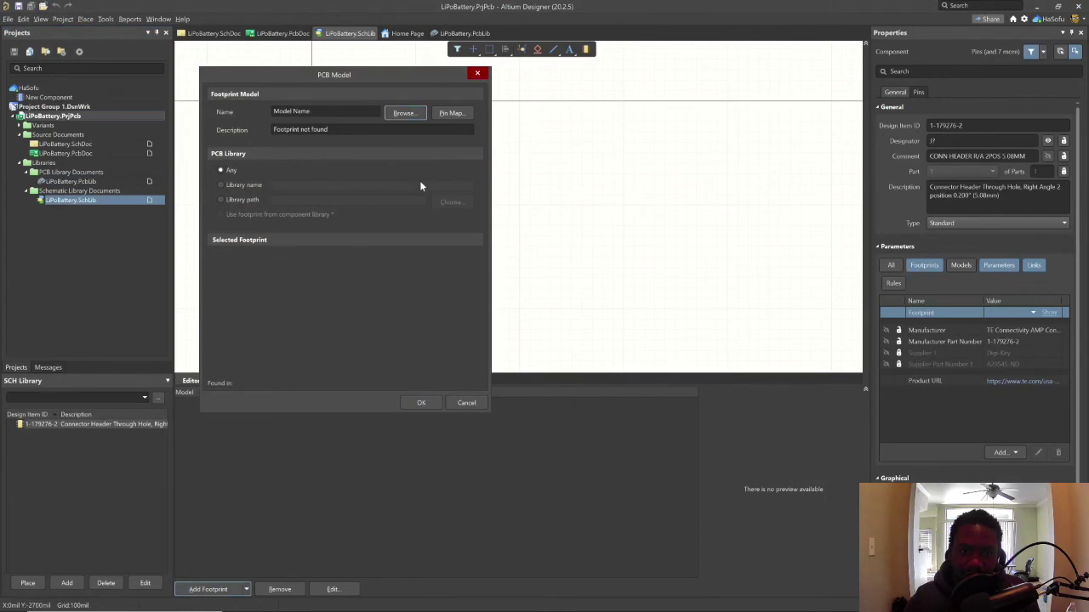
{"action": "left_click", "coordinate": [235, 167]}
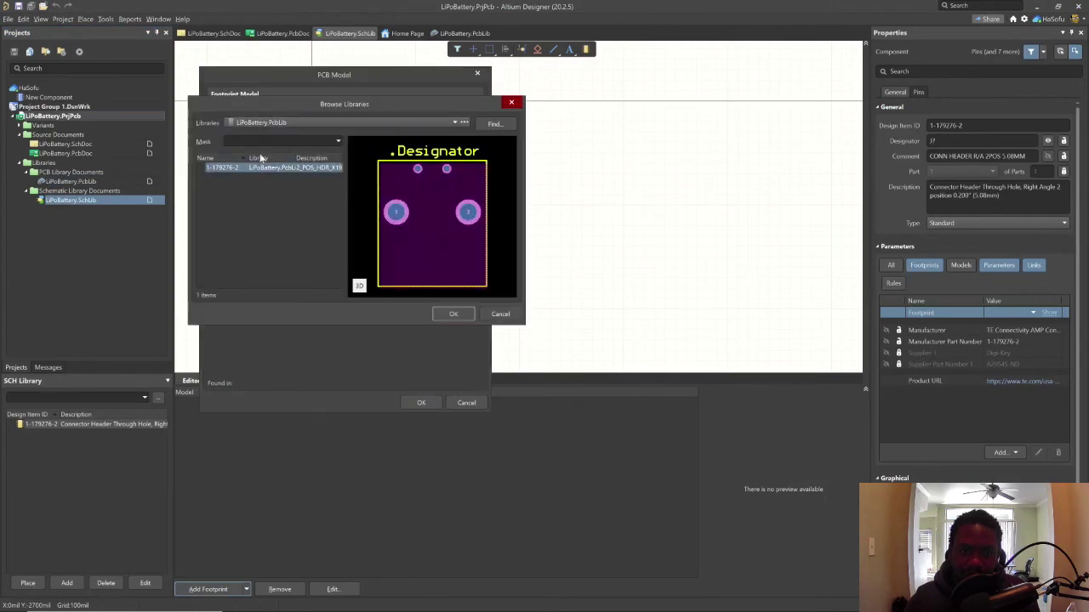
{"action": "left_click", "coordinate": [287, 123]}
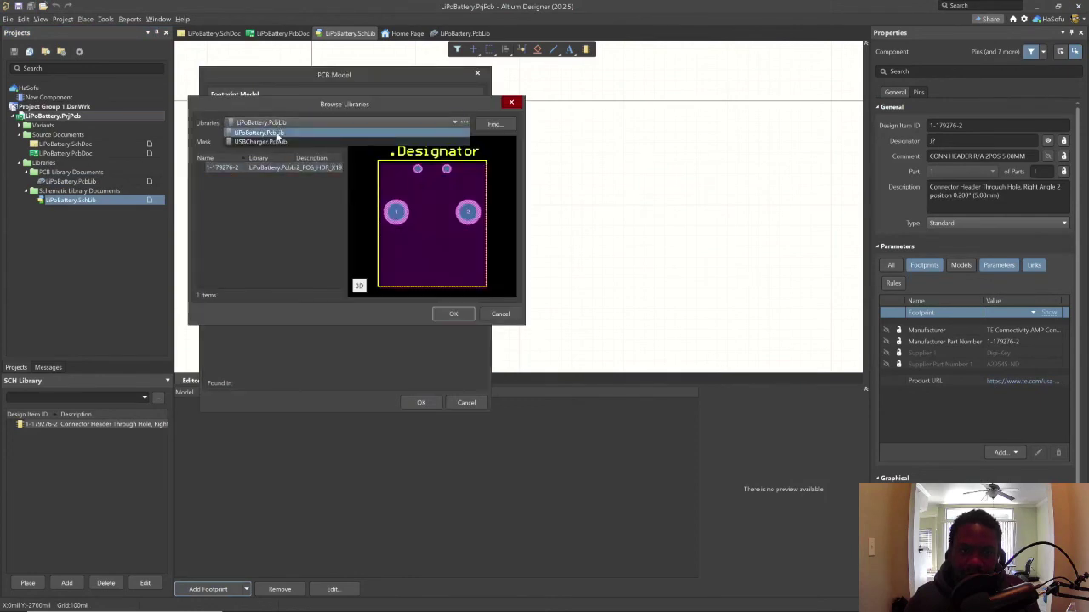
{"action": "left_click", "coordinate": [269, 132]}
{"action": "left_click", "coordinate": [237, 169]}
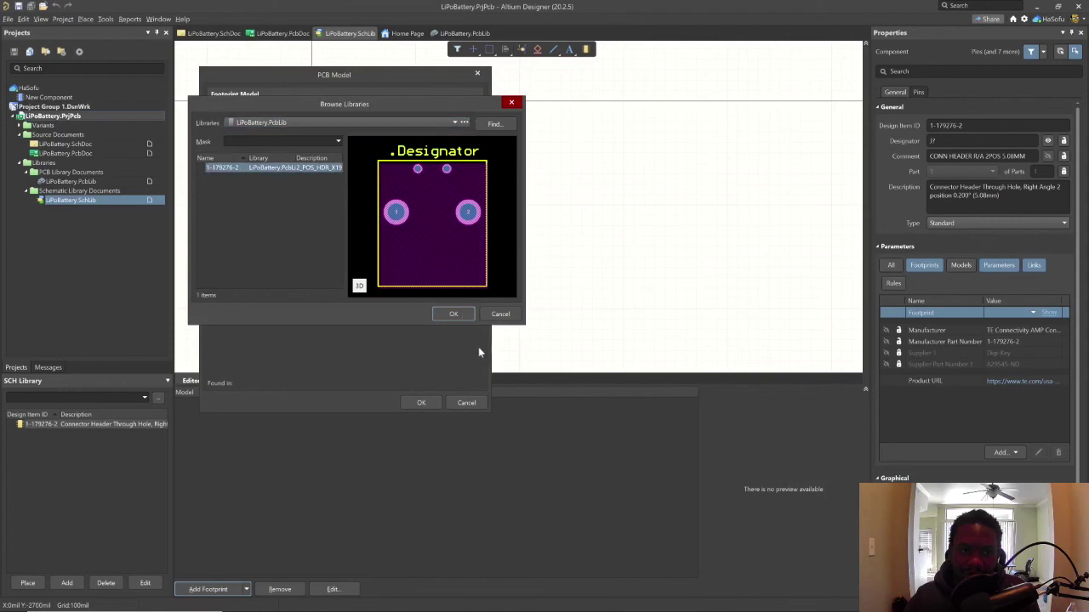
{"action": "left_click", "coordinate": [444, 316]}
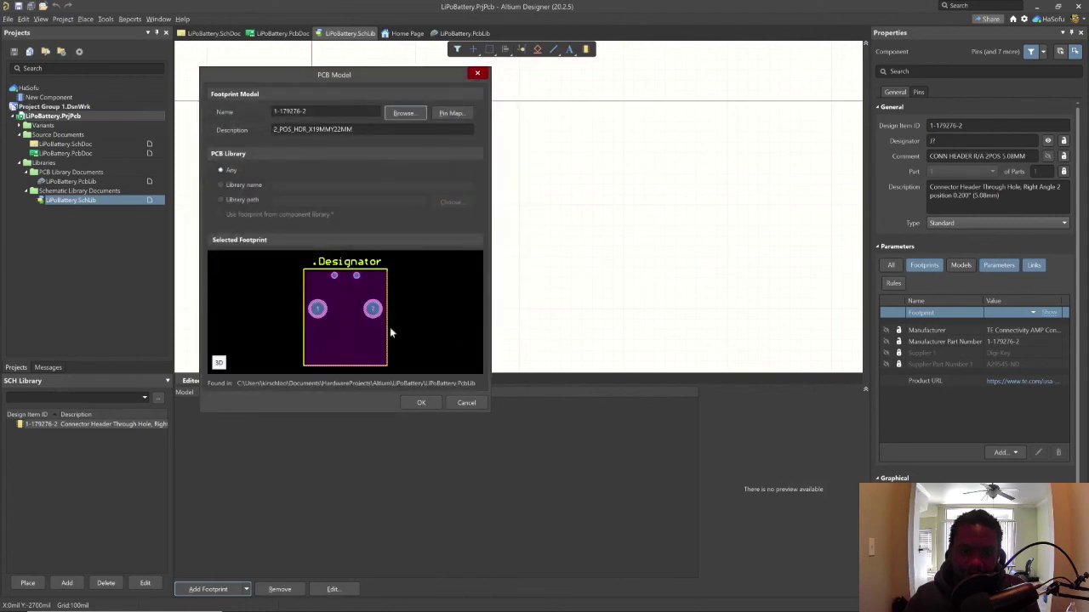
Step: Inspect the chosen footprint's 3D preview from different angles and return to its 2D preview
{"action": "left_click", "coordinate": [219, 363]}
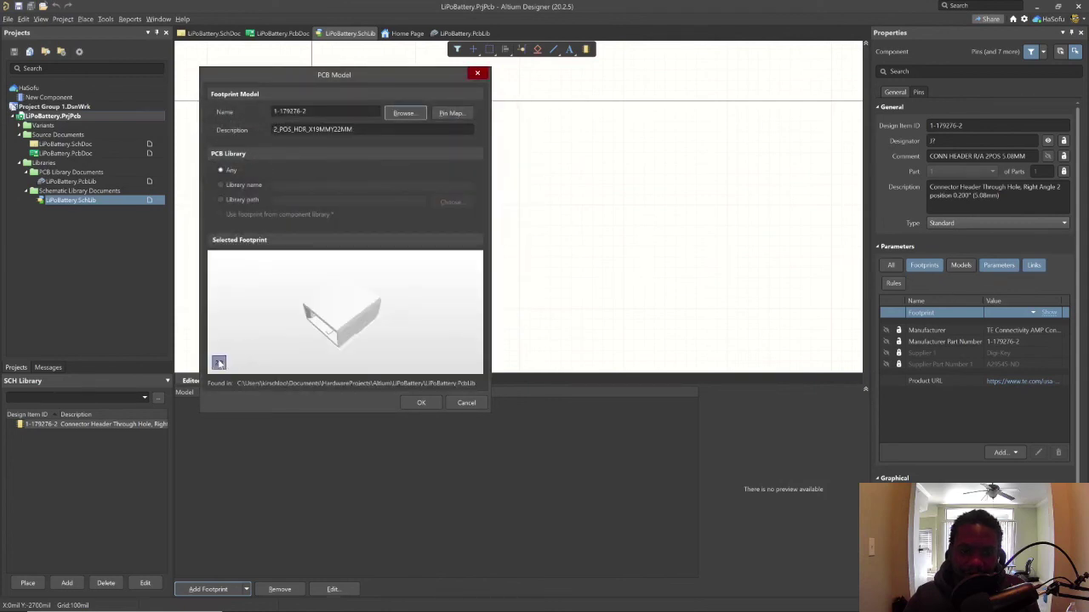
{"action": "left_click_drag", "start_coordinate": [322, 341], "coordinate": [327, 332]}
{"action": "mouse_move", "coordinate": [335, 332]}
{"action": "left_mouse_down"}
{"action": "mouse_move", "coordinate": [352, 309]}
{"action": "mouse_move", "coordinate": [346, 350]}
{"action": "mouse_move", "coordinate": [336, 312]}
{"action": "left_mouse_up"}
{"action": "left_click", "coordinate": [220, 363]}
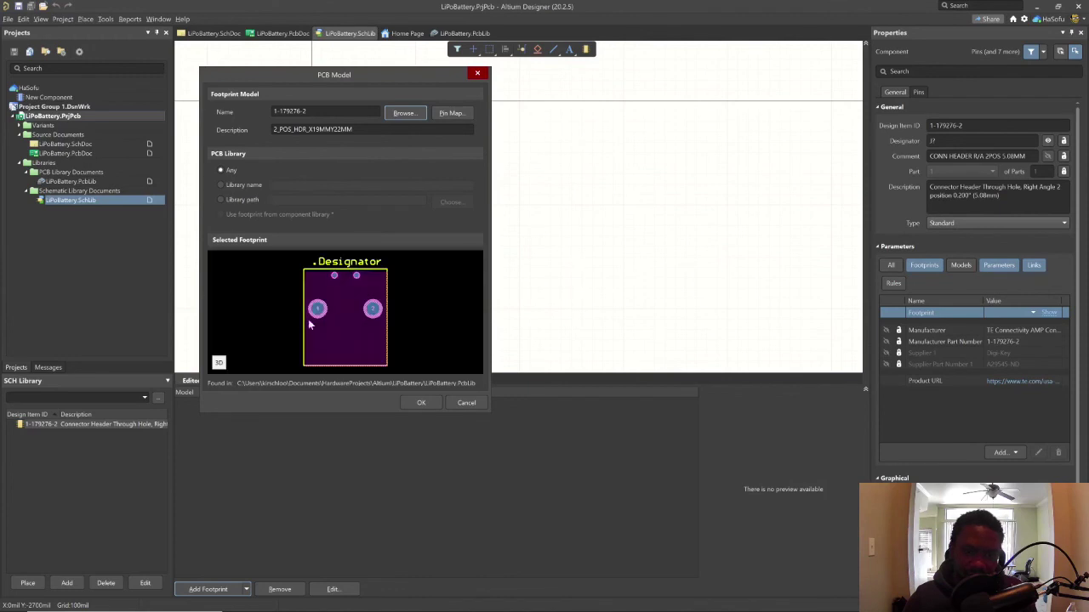
Step: Accept the footprint model for the header symbol and save the schematic library
{"action": "left_click", "coordinate": [417, 403]}
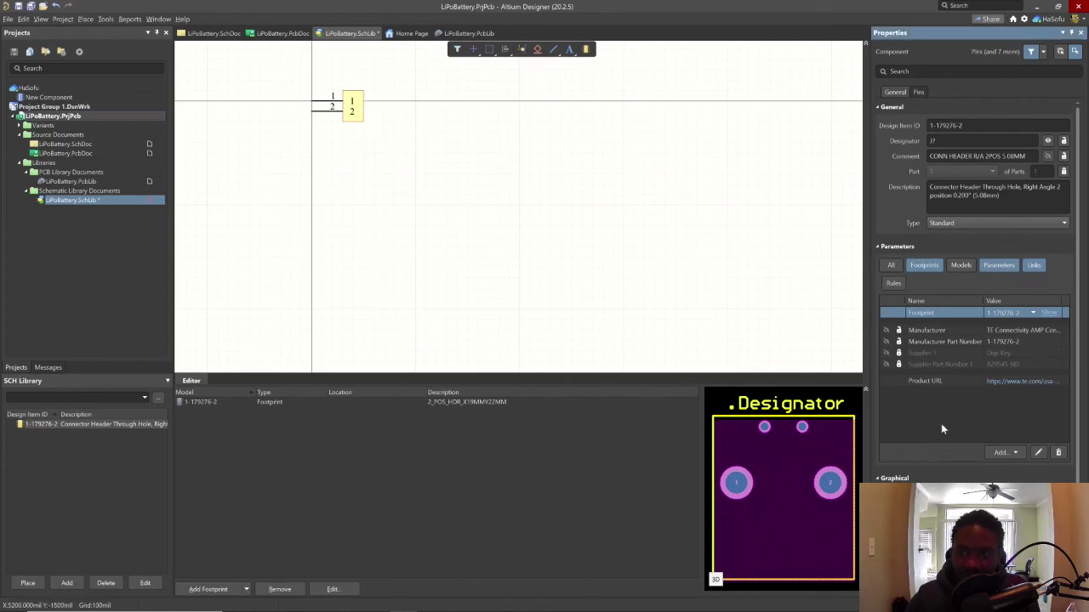
{"action": "left_click", "coordinate": [18, 6]}
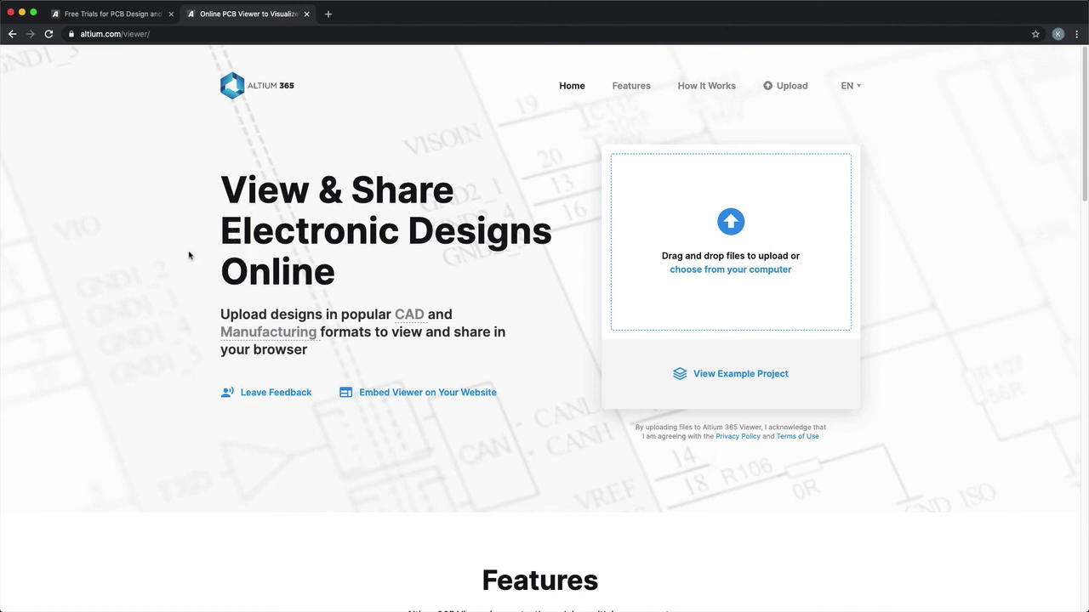
Step: Look through the features on the Altium 365 Viewer page, collapsing the feedback prompt, and switch to the Altium free trials page
{"action": "scroll", "coordinate": [192, 251], "scroll_direction": "down", "scroll_amount": 2}
{"action": "scroll", "coordinate": [192, 251], "scroll_direction": "down", "scroll_amount": 2}
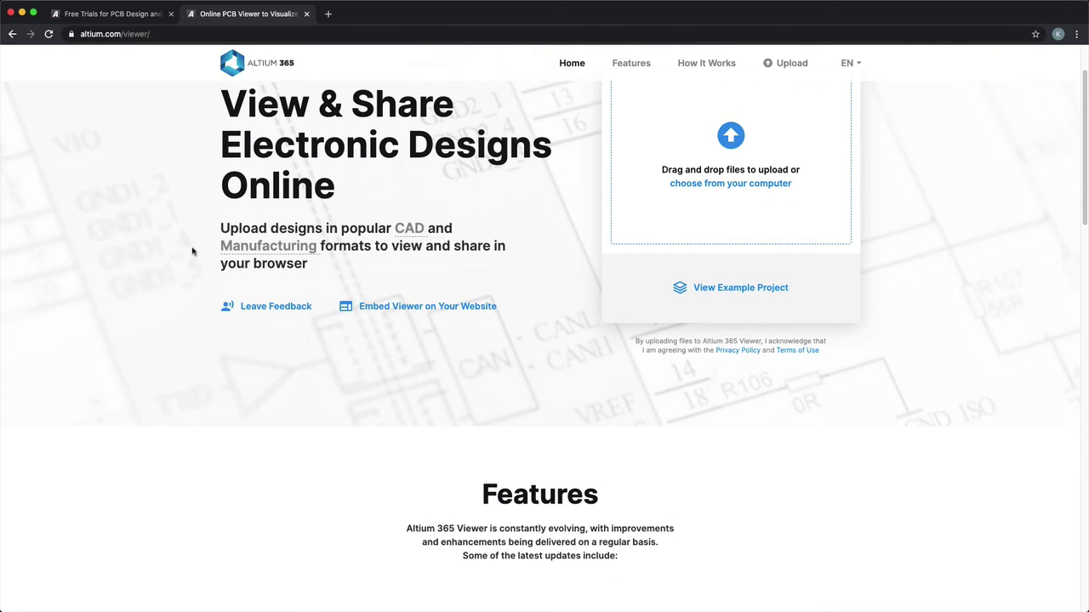
{"action": "scroll", "coordinate": [193, 251], "scroll_direction": "down", "scroll_amount": 5}
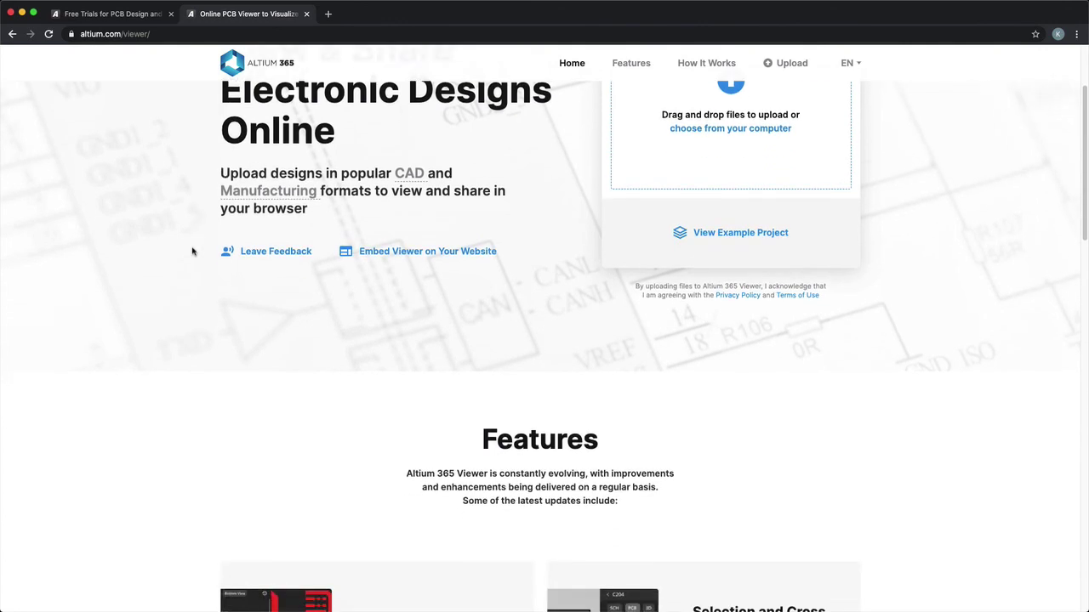
{"action": "scroll", "coordinate": [192, 251], "scroll_direction": "down", "scroll_amount": 20}
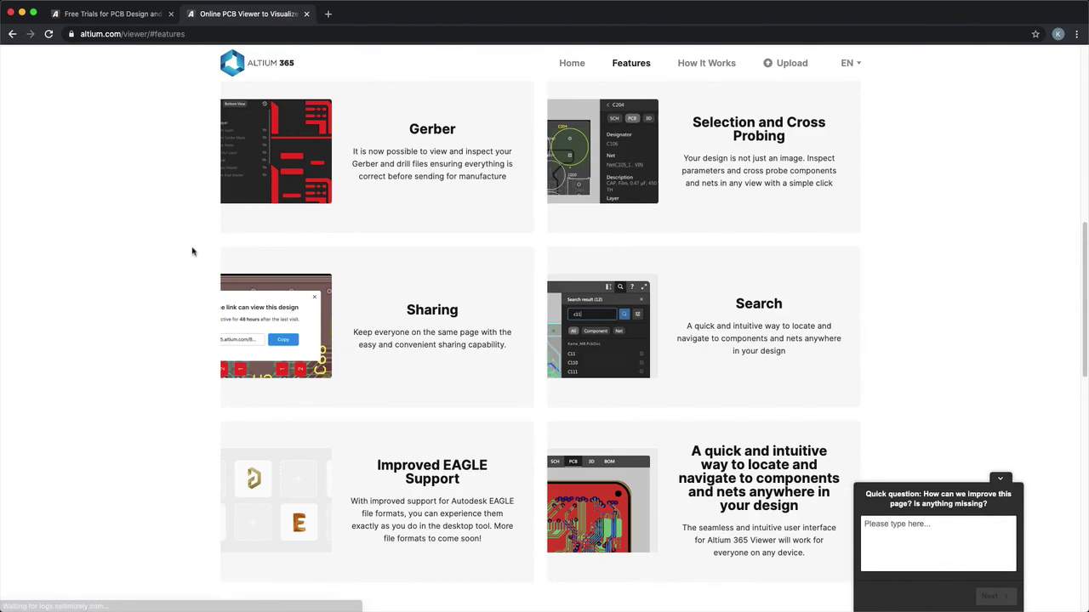
{"action": "scroll", "coordinate": [192, 251], "scroll_direction": "down", "scroll_amount": 3}
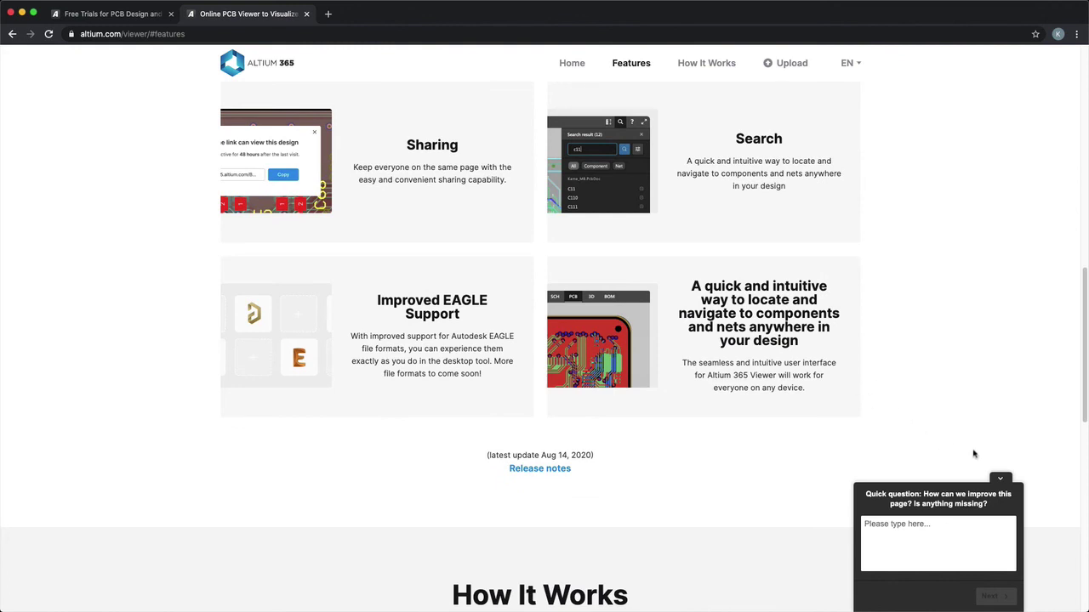
{"action": "left_click", "coordinate": [1000, 480]}
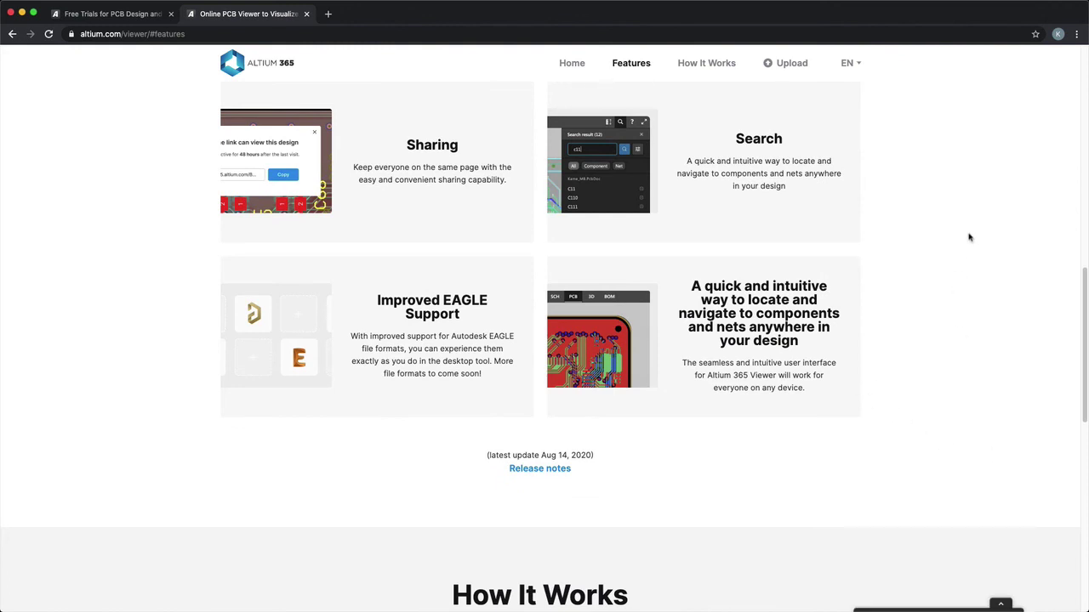
{"action": "scroll", "coordinate": [921, 343], "scroll_direction": "up", "scroll_amount": 20}
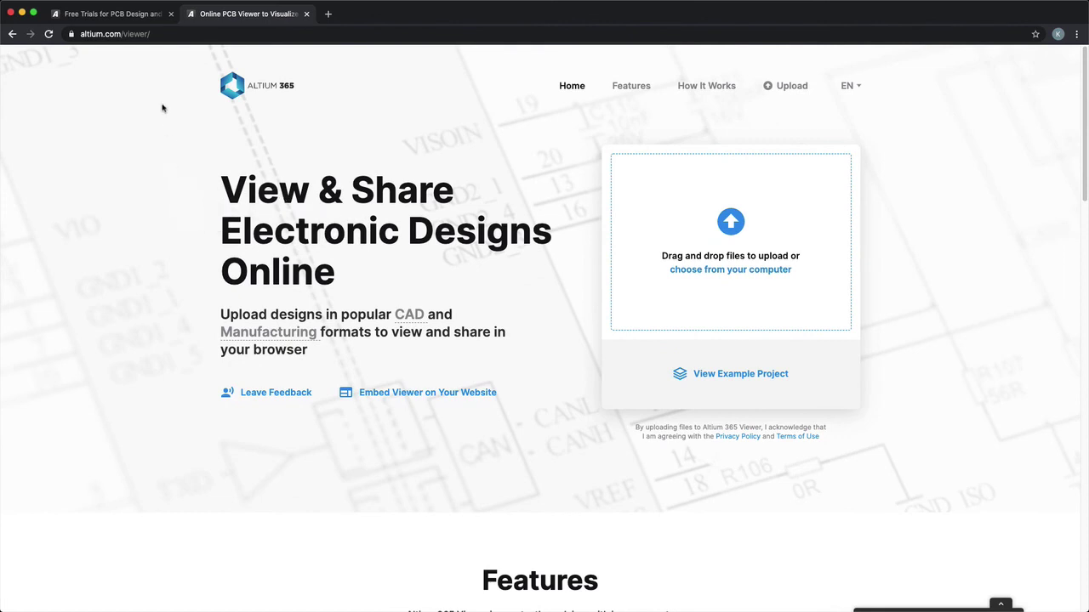
{"action": "left_click", "coordinate": [143, 14]}
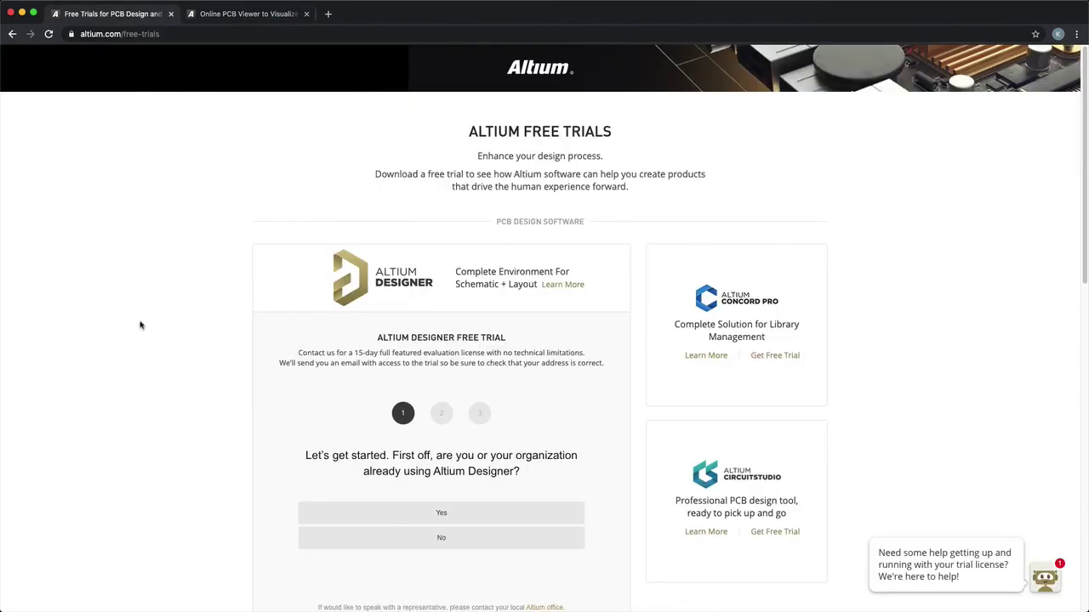